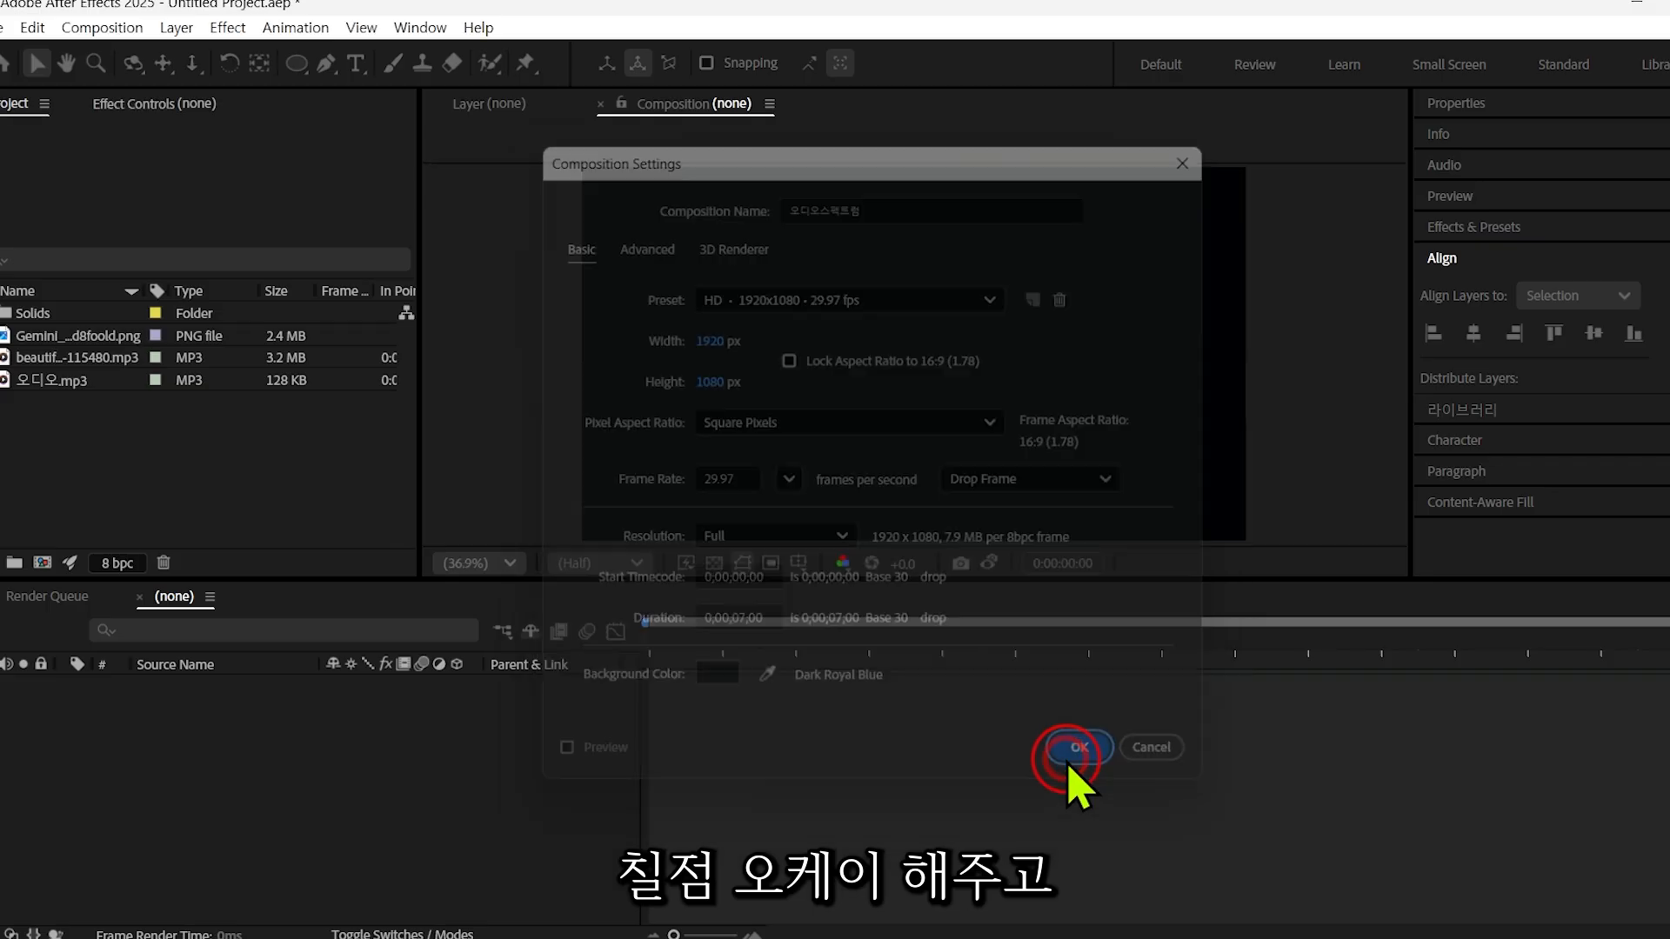
Step: Add a full-size 1920 x 1080 solid layer to the composition, keeping the default name and colour
{"action": "right_click", "coordinate": [305, 738]}
{"action": "left_click", "coordinate": [414, 470]}
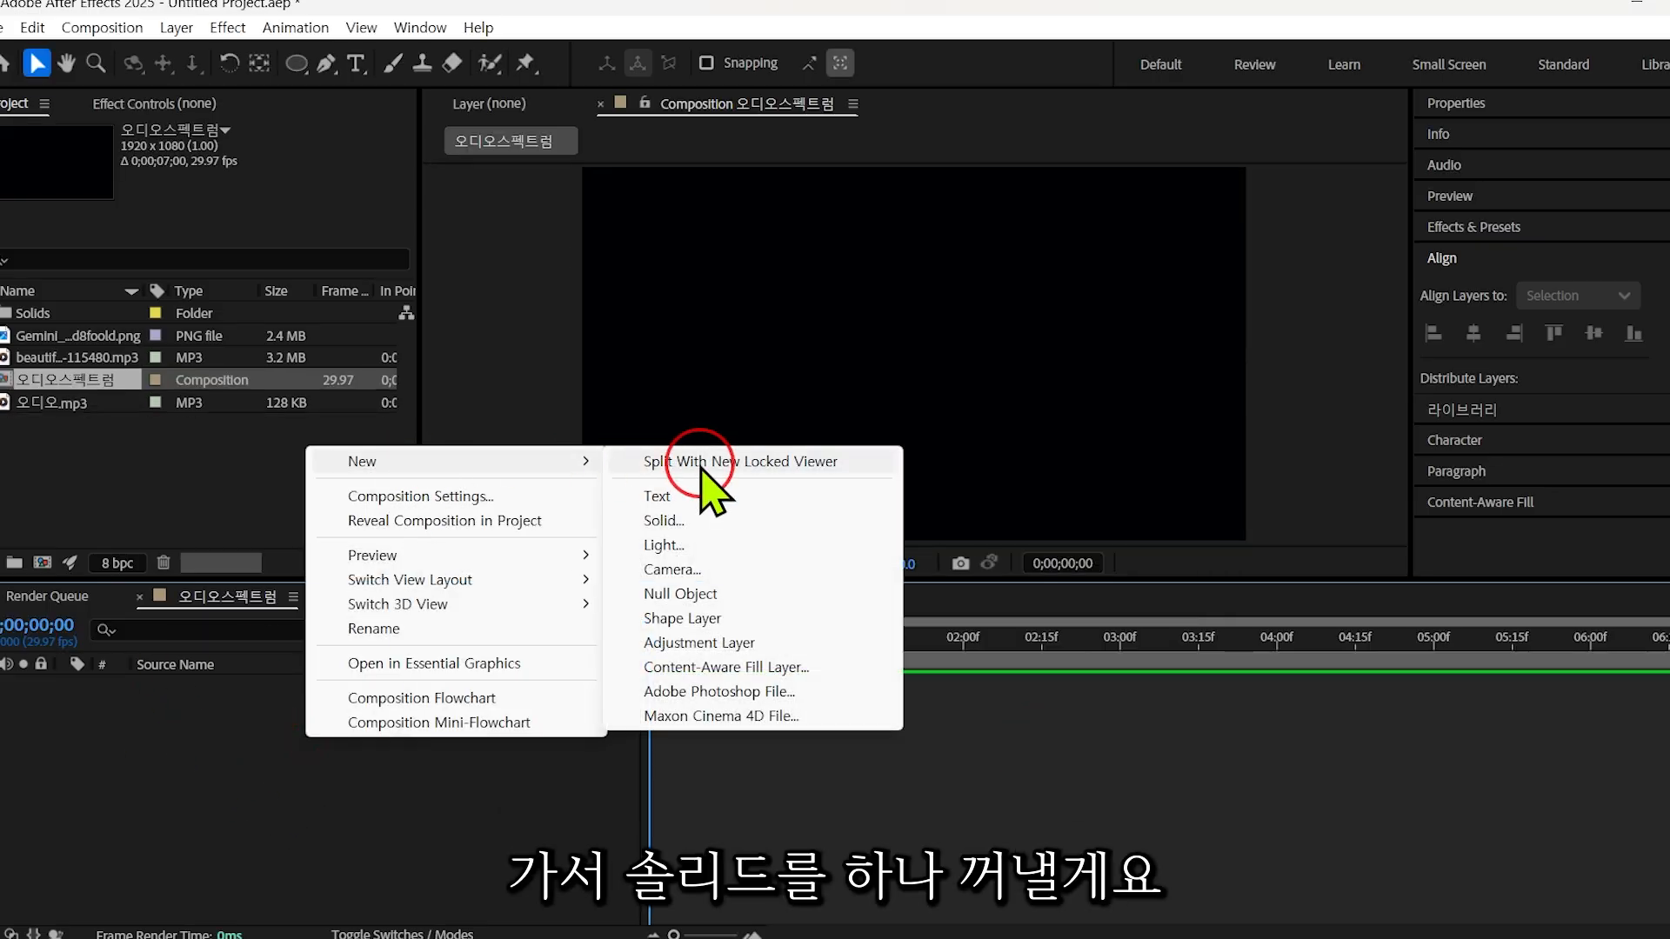
{"action": "left_click", "coordinate": [676, 520]}
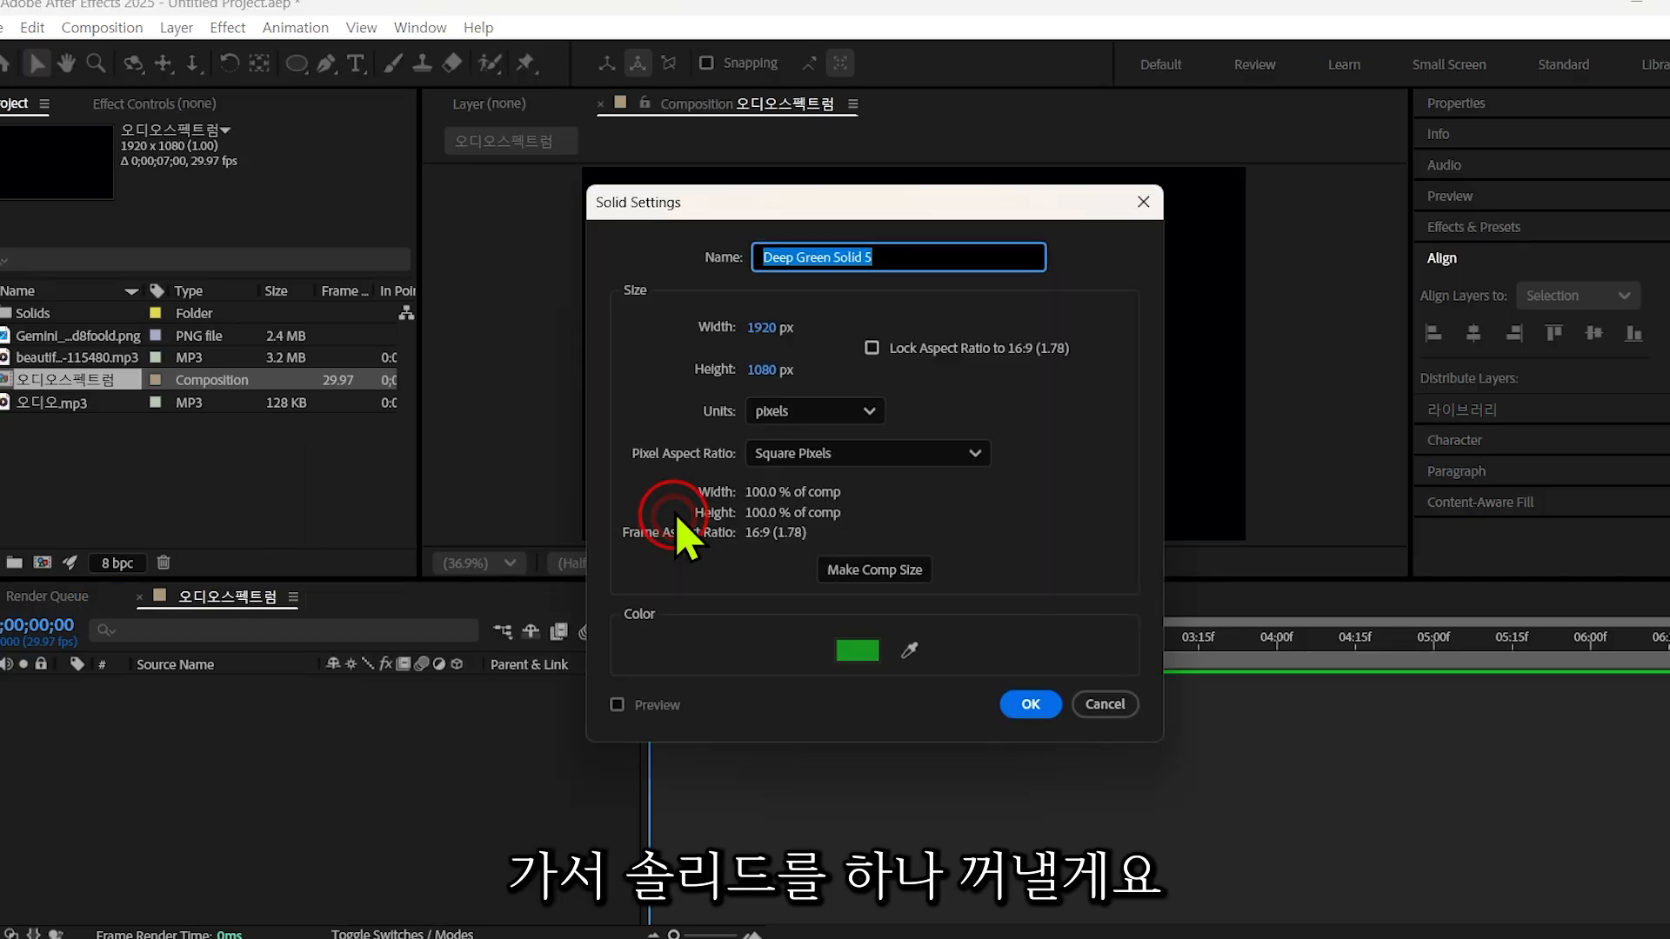
{"action": "left_click", "coordinate": [1049, 707]}
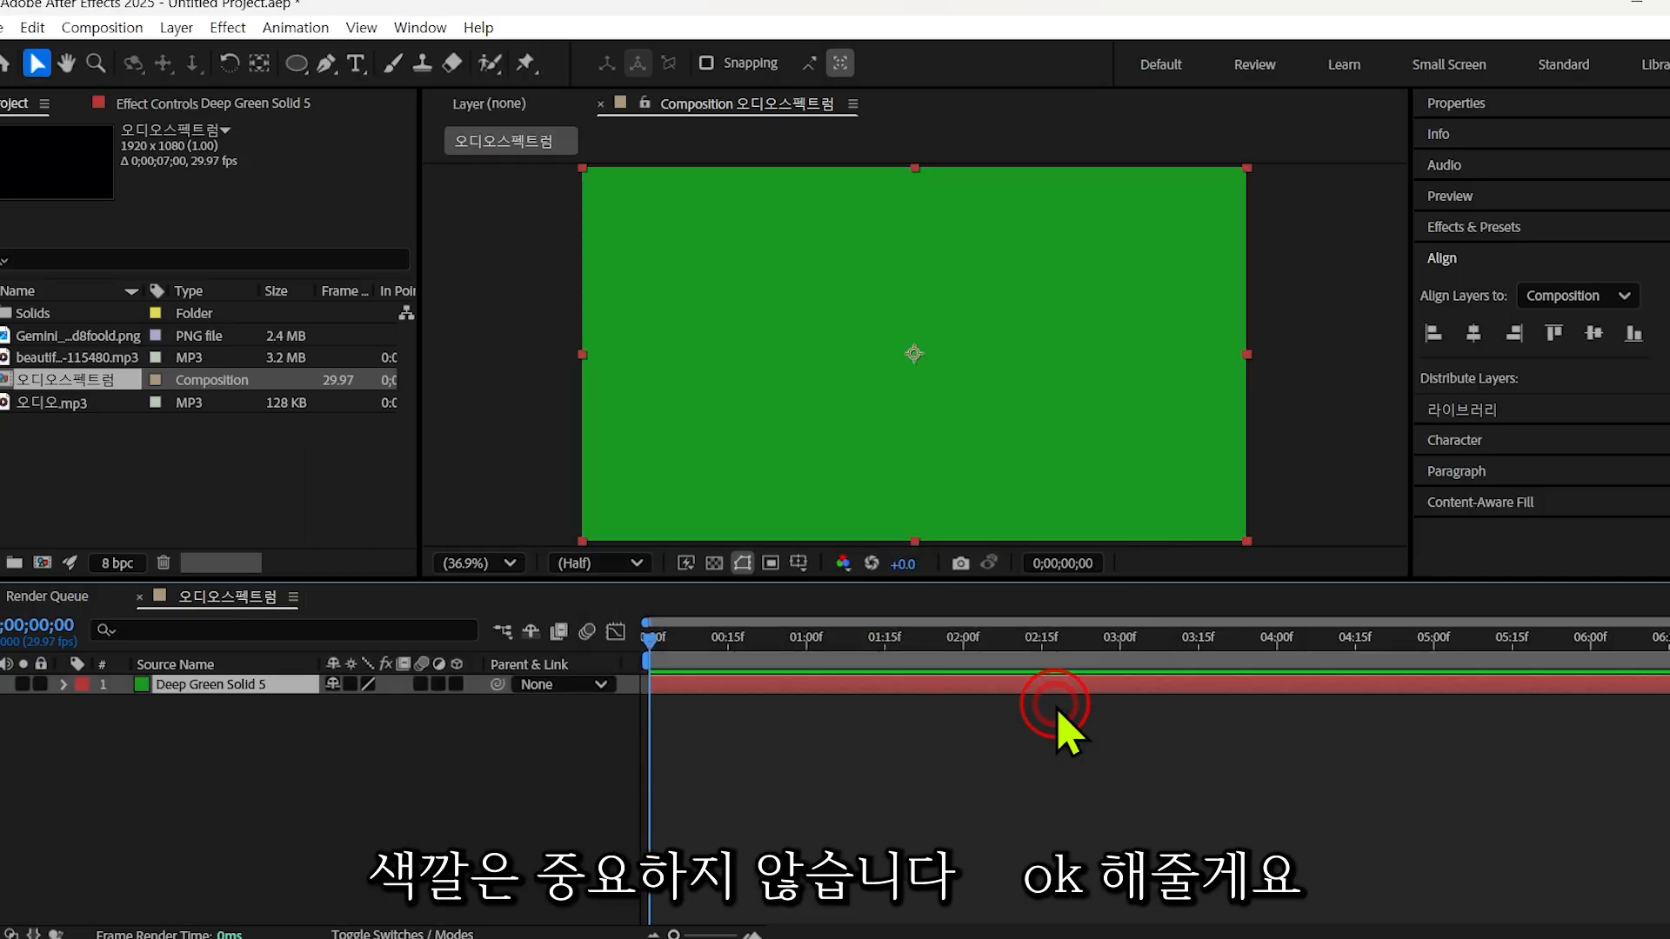
Step: Place 오디오.mp3 beneath the solid layer and play the composition to hear the music
{"action": "left_click_drag", "start_coordinate": [9, 403], "coordinate": [101, 733]}
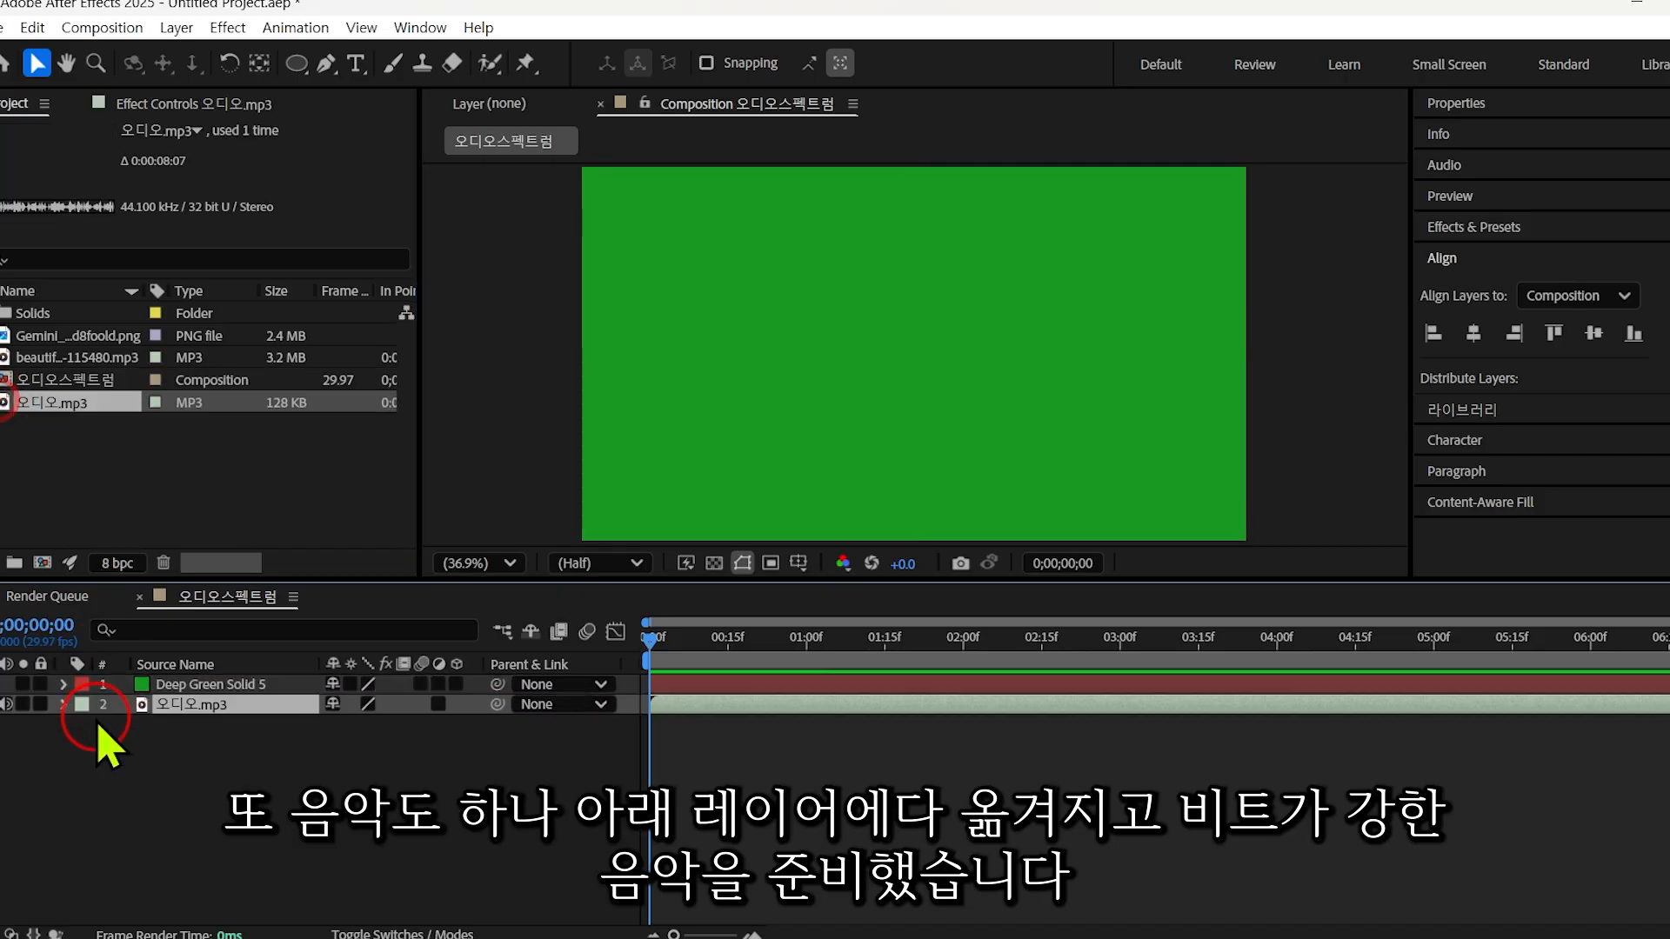
{"action": "left_click", "coordinate": [520, 832]}
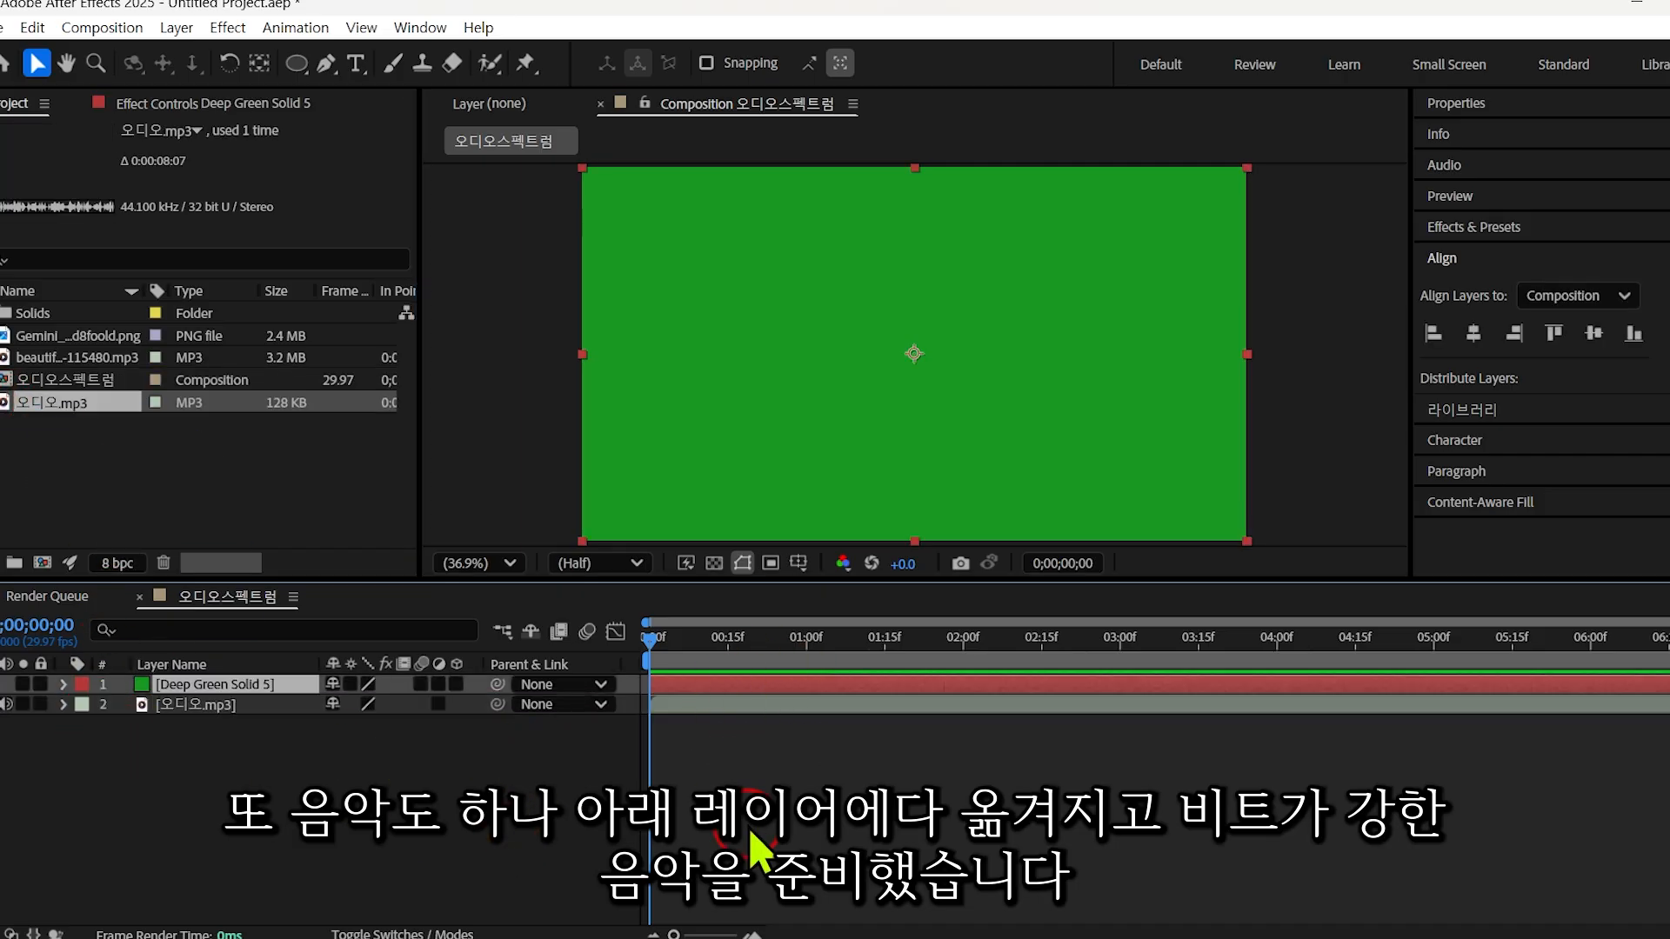
{"action": "left_click", "coordinate": [750, 821]}
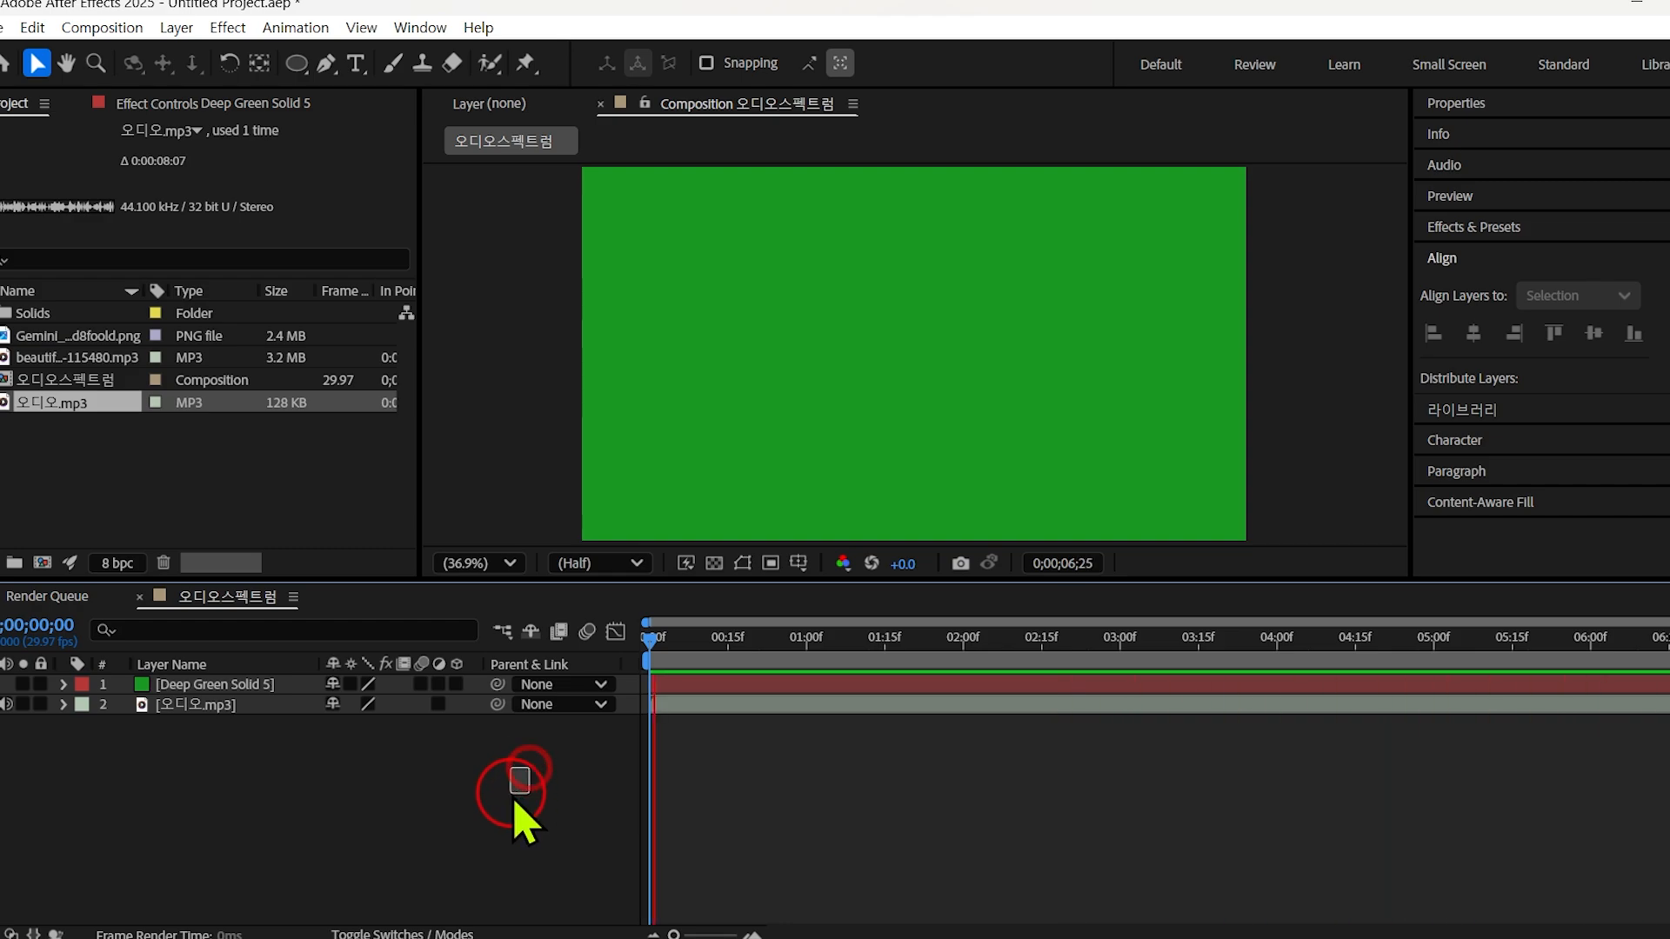
{"action": "left_click", "coordinate": [682, 772]}
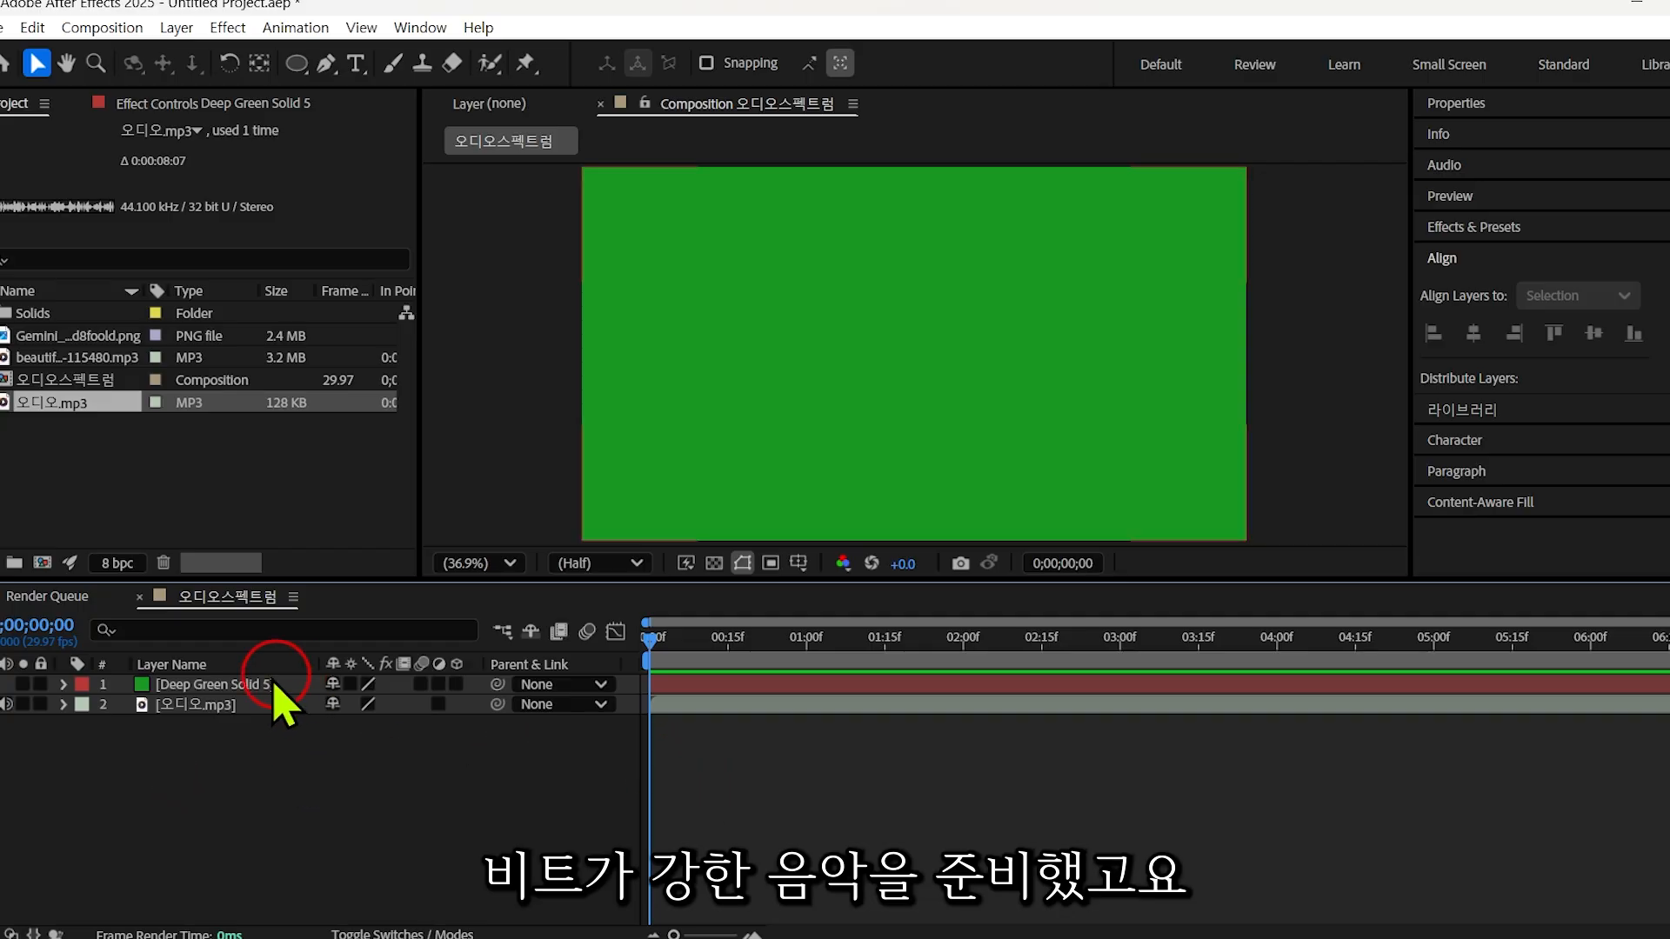
Step: Apply the Audio Spectrum effect from the Generate category to the green solid layer
{"action": "left_click", "coordinate": [177, 687]}
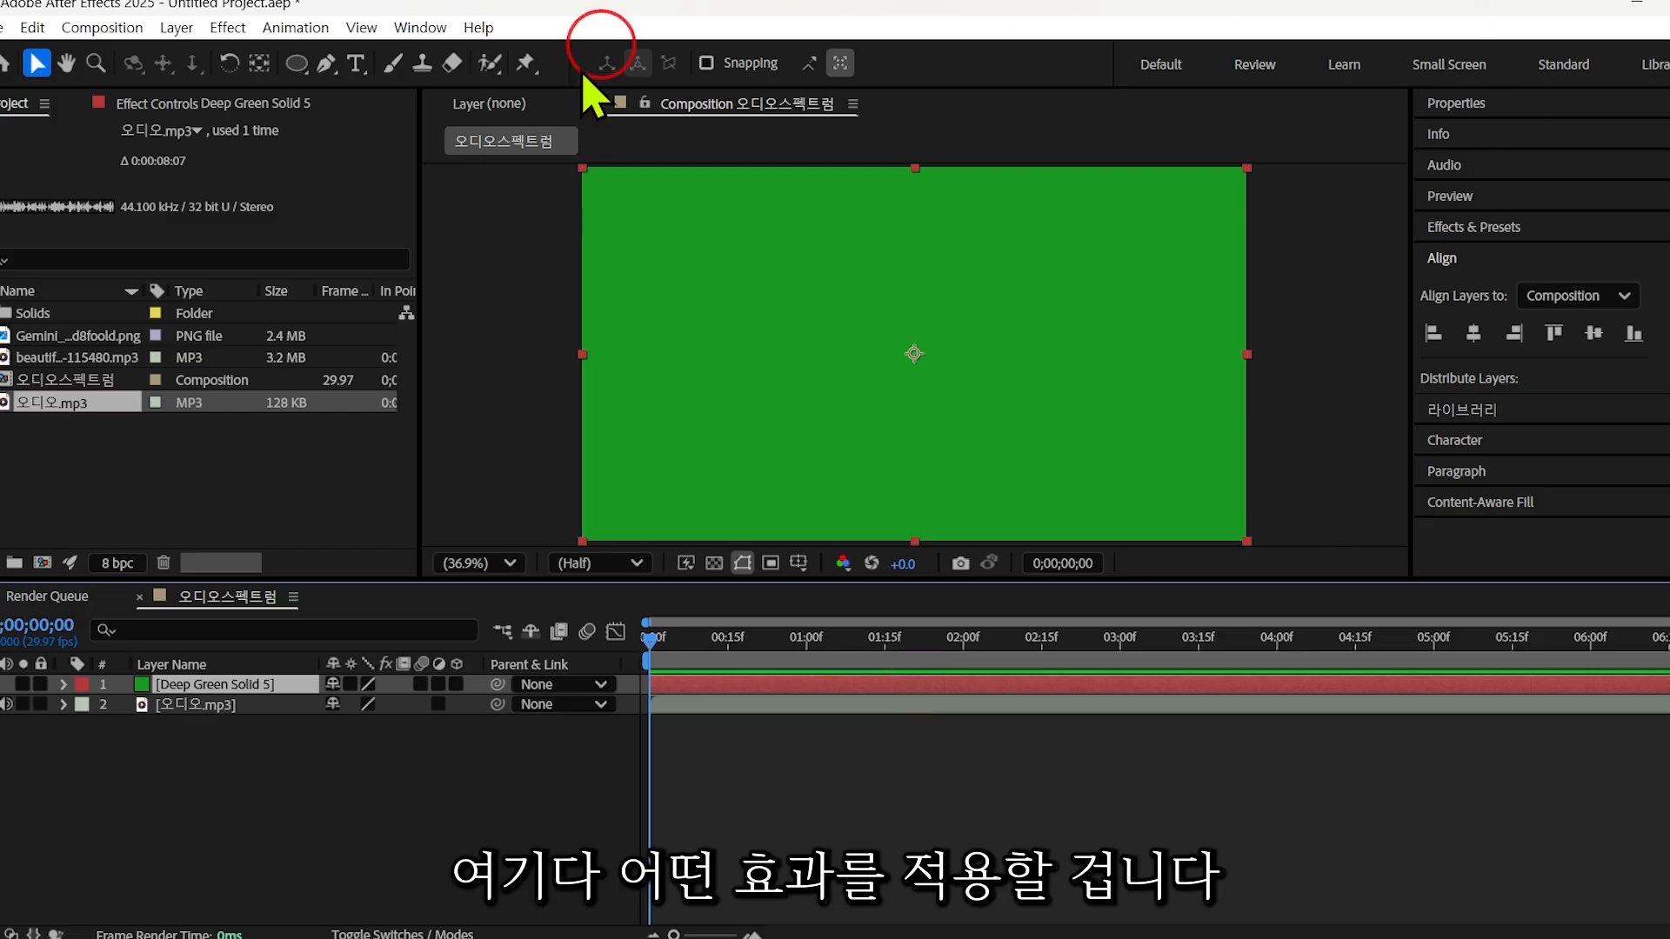
{"action": "left_click", "coordinate": [227, 27]}
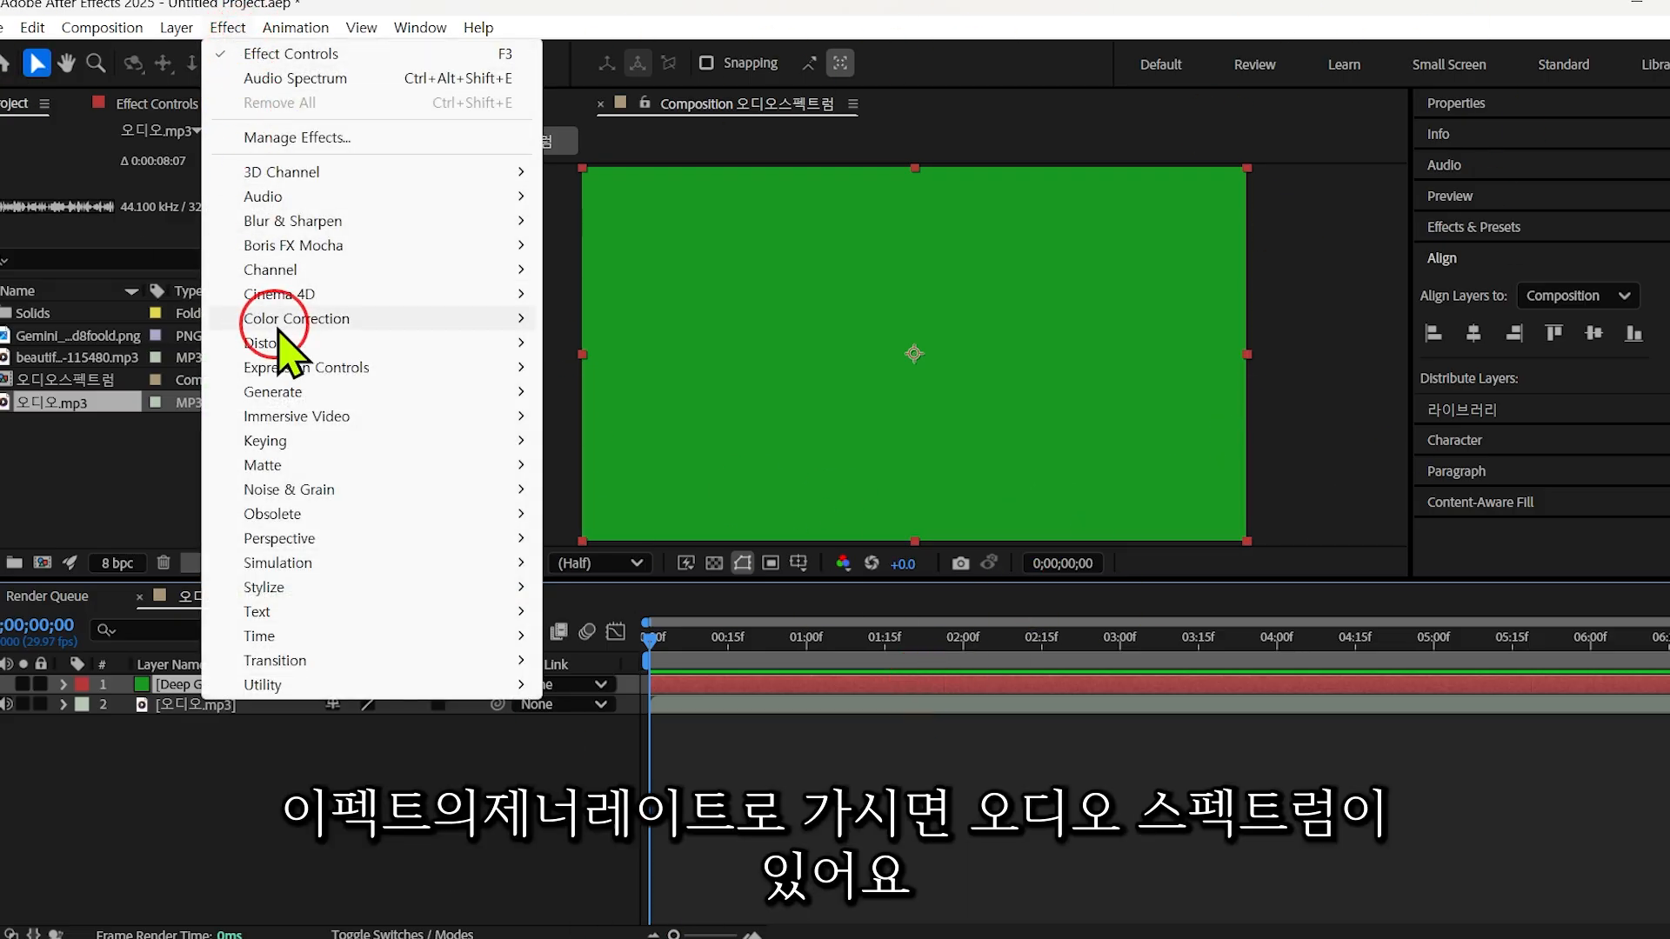
{"action": "mouse_move", "coordinate": [285, 400]}
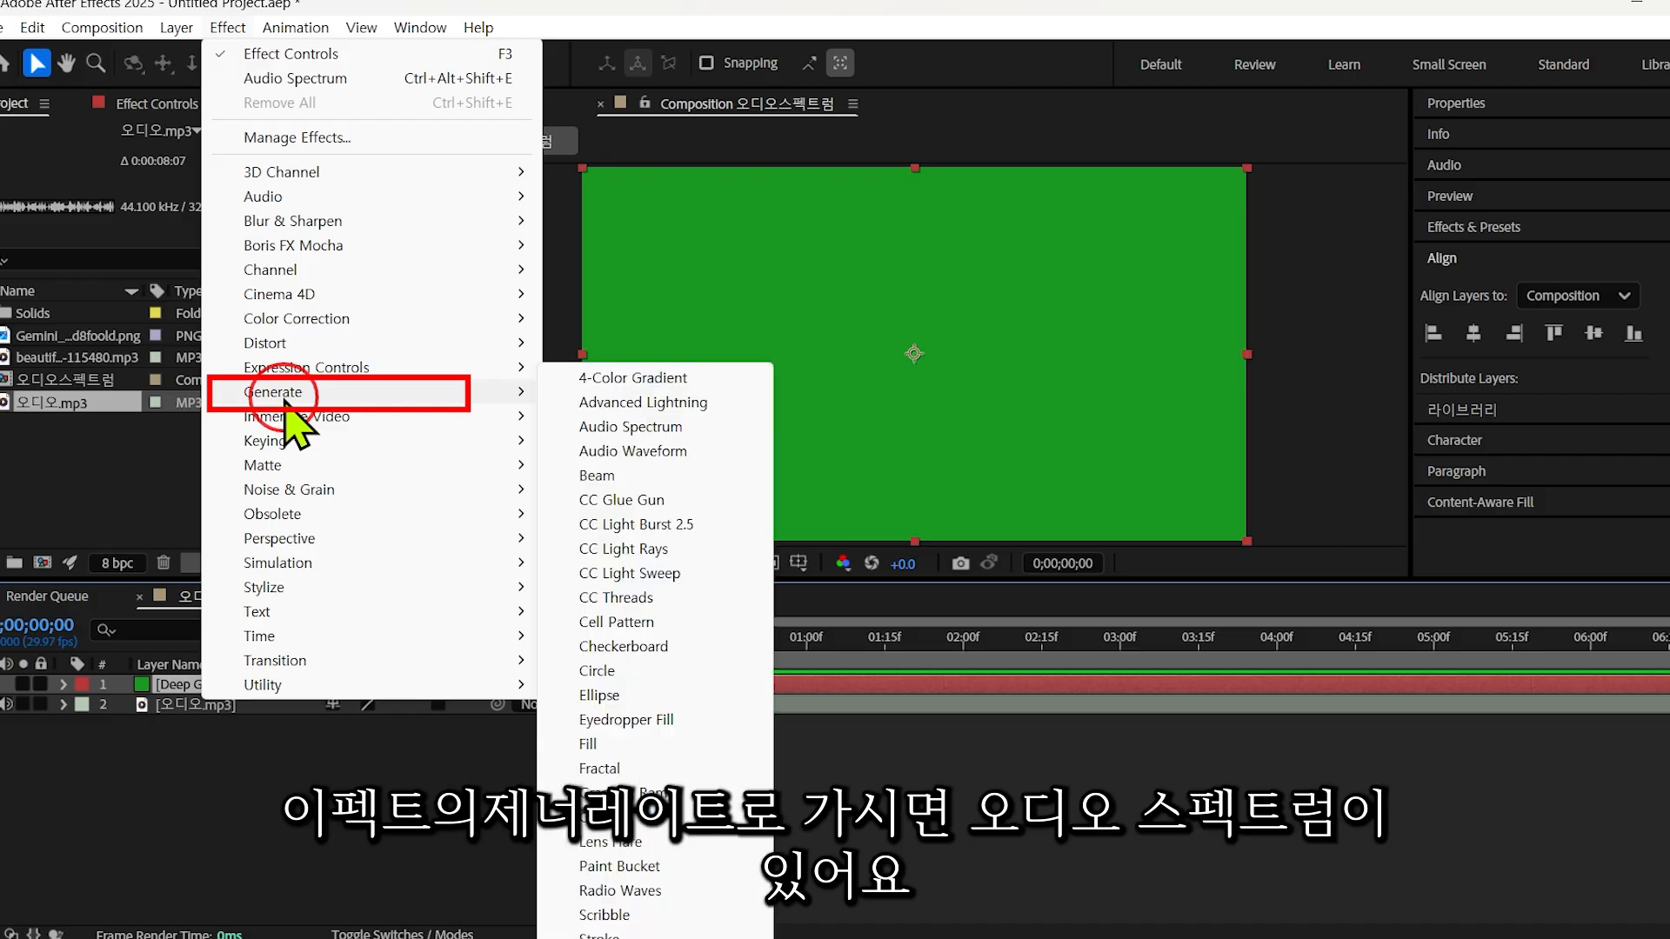
{"action": "left_click", "coordinate": [626, 431]}
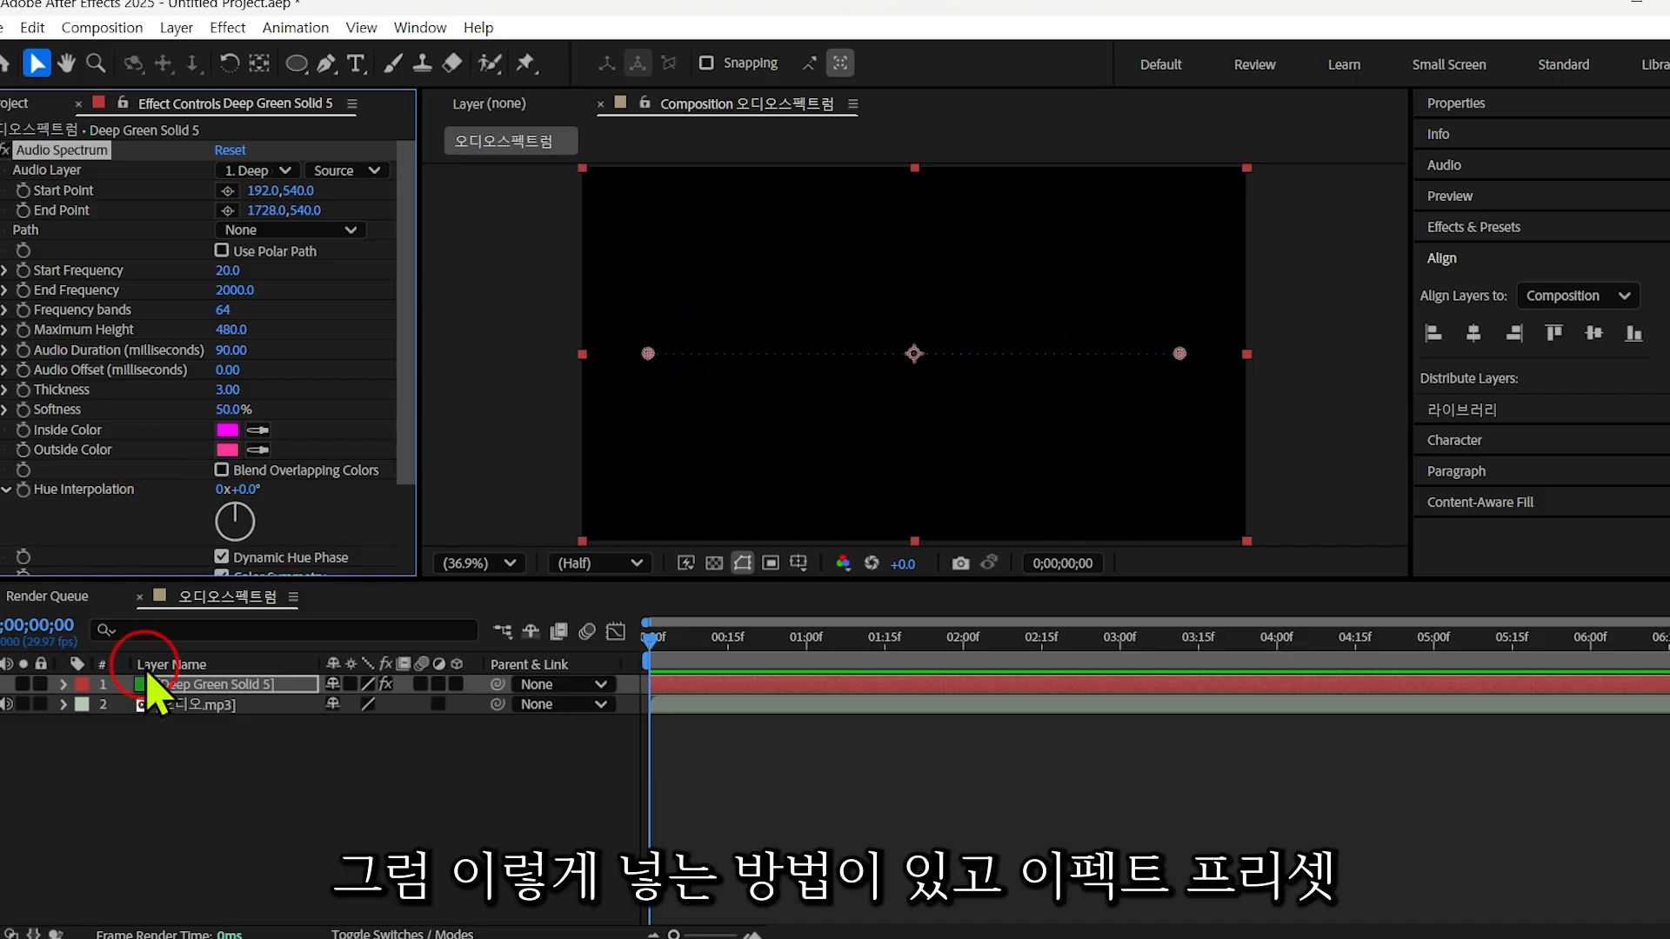
Step: Search the effects and presets for "au" and apply Audio Spectrum to the solid layer from the results
{"action": "left_click", "coordinate": [1479, 233]}
{"action": "left_click_drag", "start_coordinate": [1497, 255], "coordinate": [1325, 235]}
{"action": "key", "text": "BackSpace"}
{"action": "type", "text": "au"}
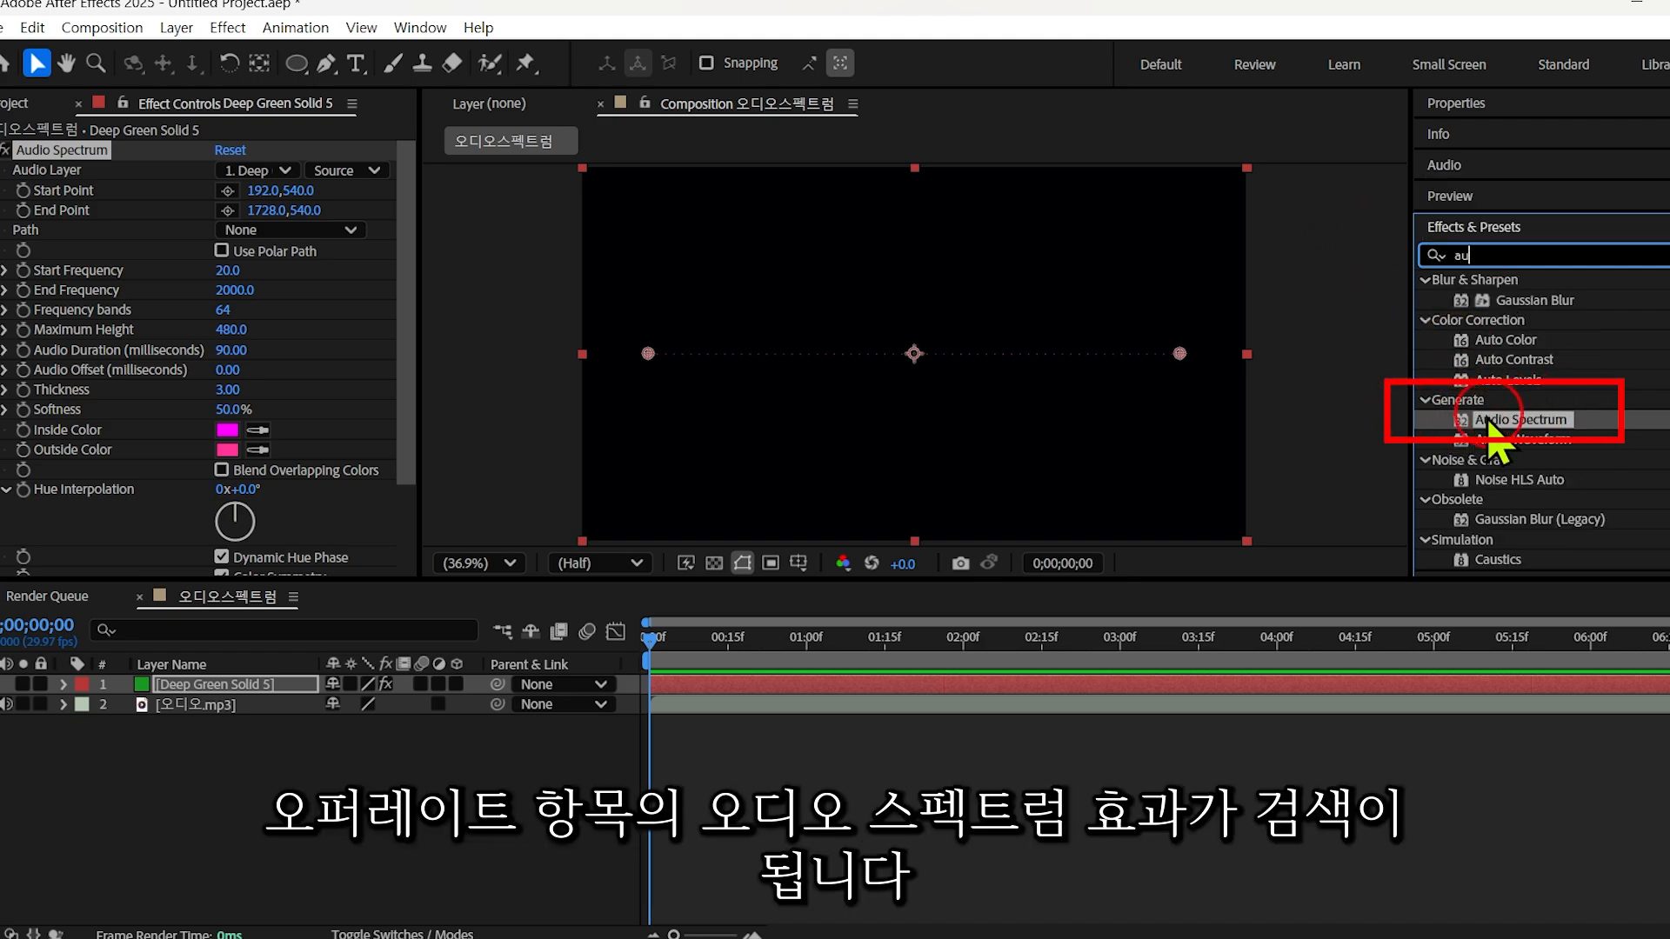
{"action": "left_click_drag", "start_coordinate": [1468, 427], "coordinate": [265, 691]}
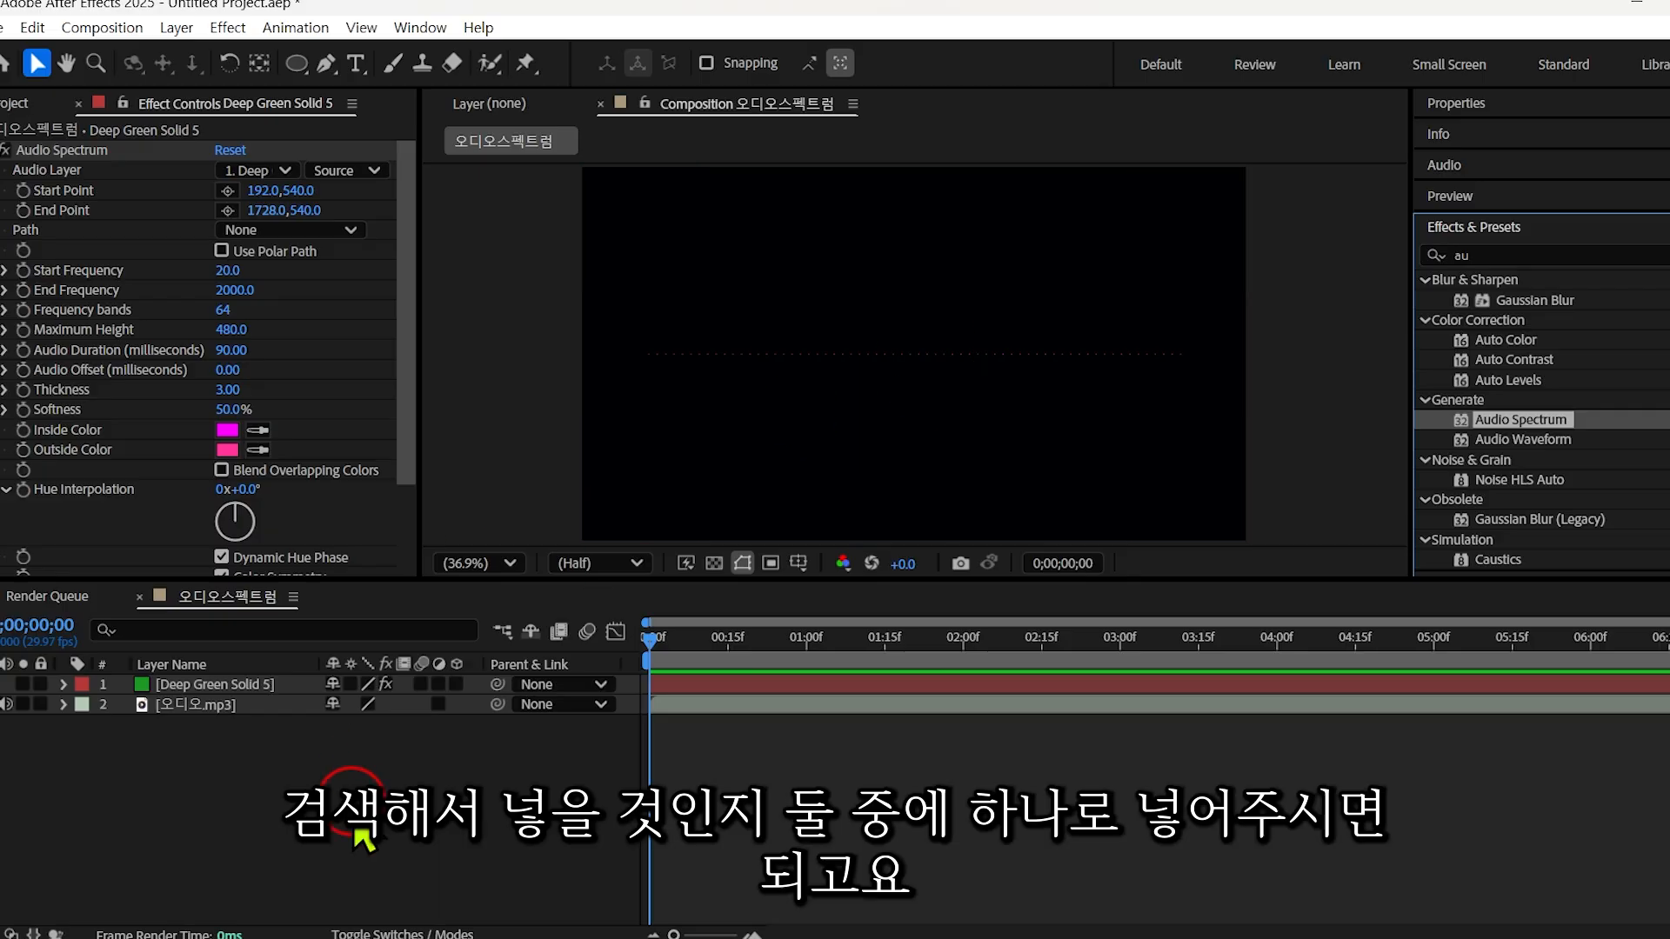
Step: Set the Audio Spectrum's audio layer to 오디오.mp3, its Start Point to 350, 547 and its End Point to 1590, 540
{"action": "left_click", "coordinate": [287, 742]}
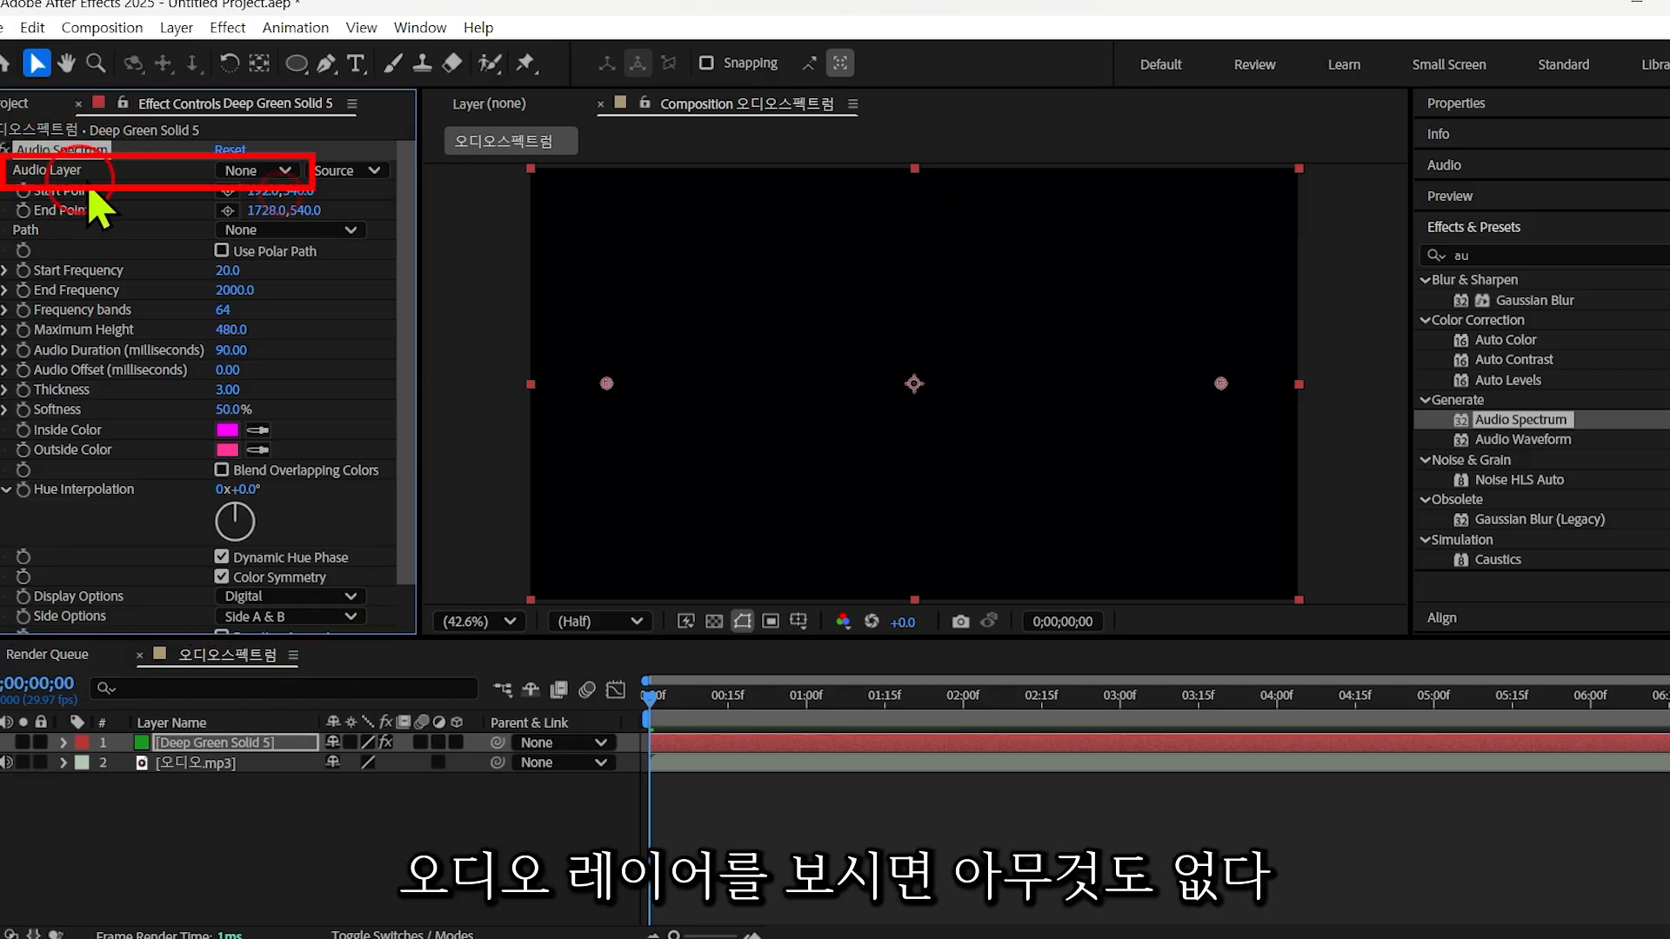
{"action": "left_click", "coordinate": [287, 171]}
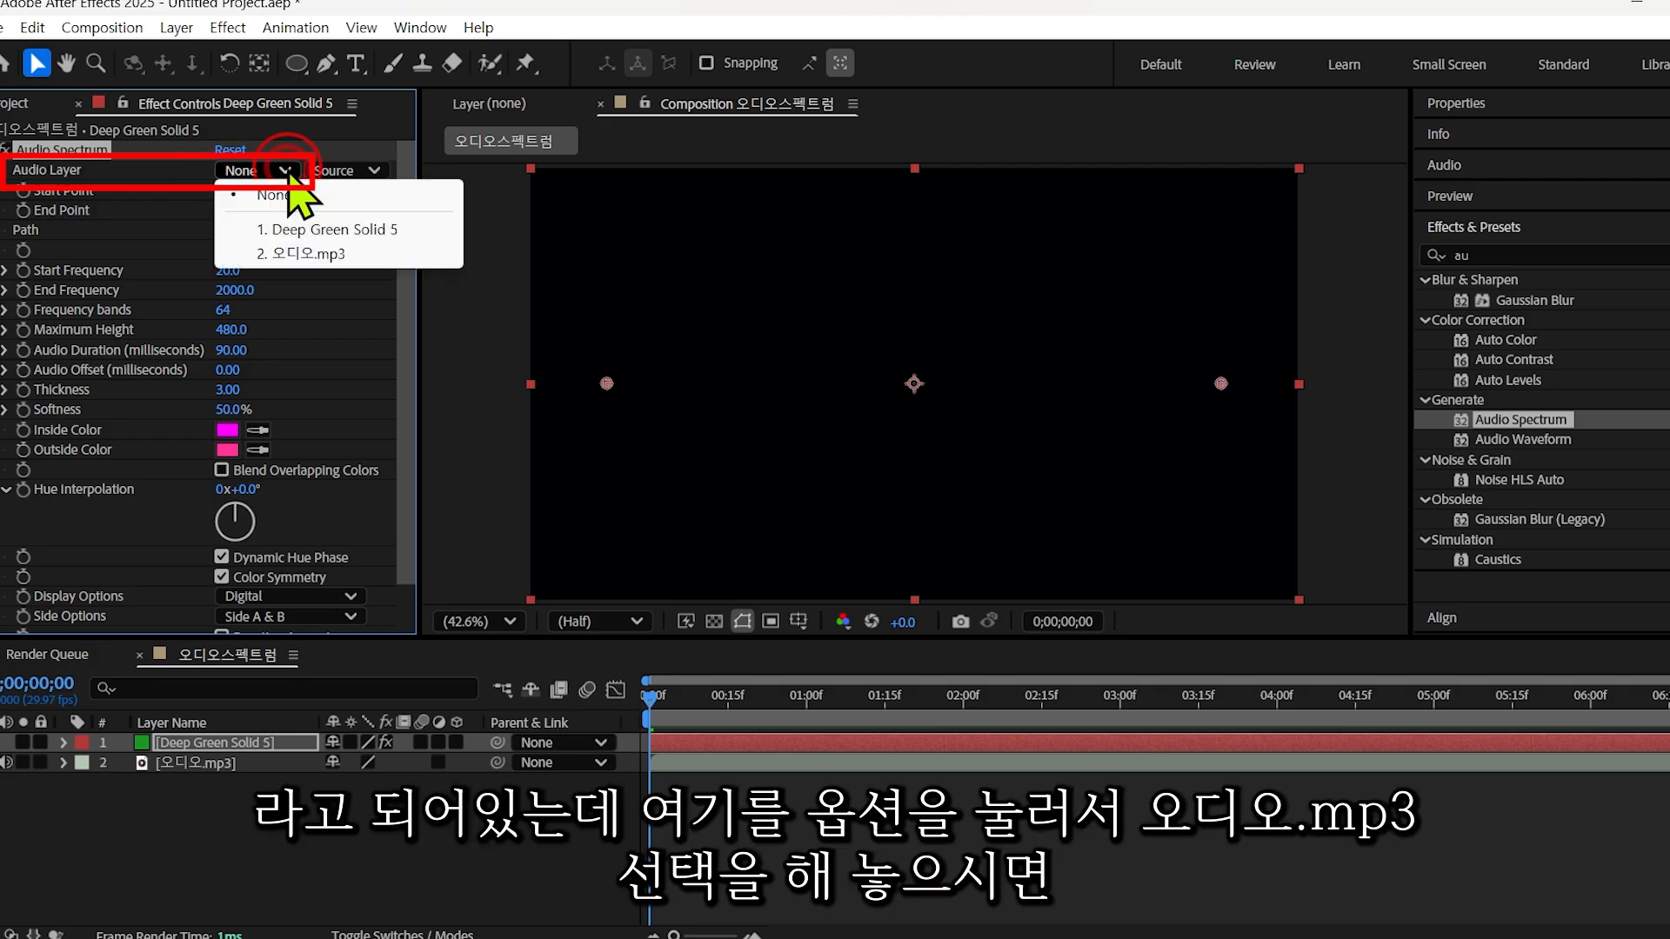
{"action": "left_click", "coordinate": [295, 253]}
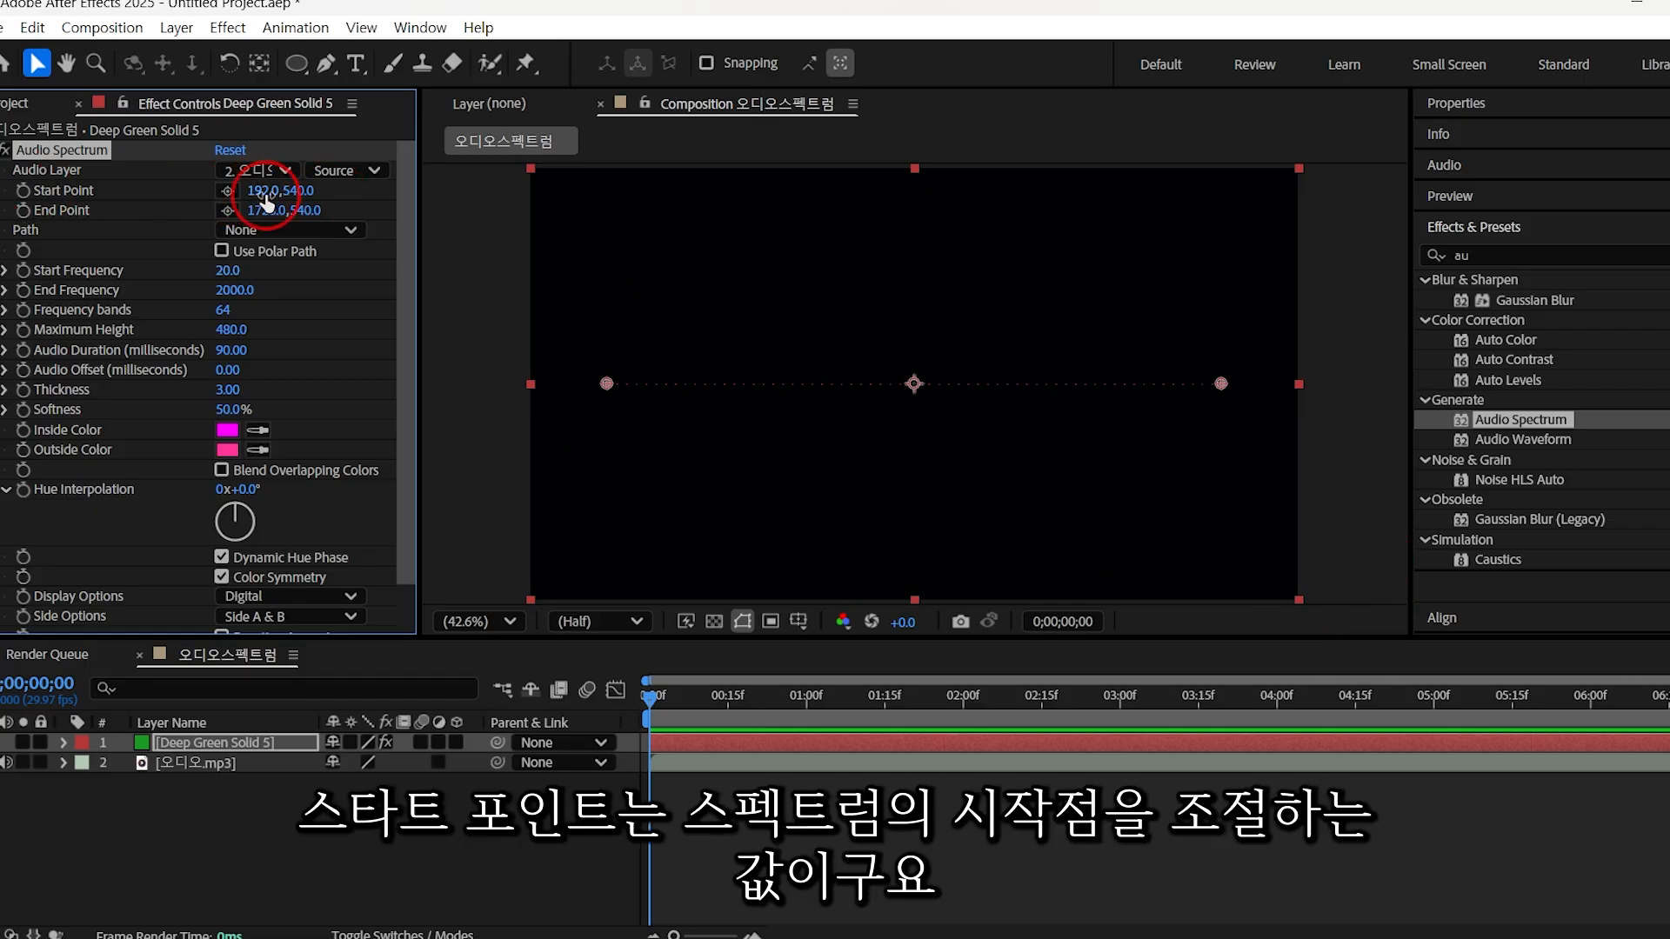
{"action": "left_click_drag", "start_coordinate": [266, 198], "coordinate": [322, 190]}
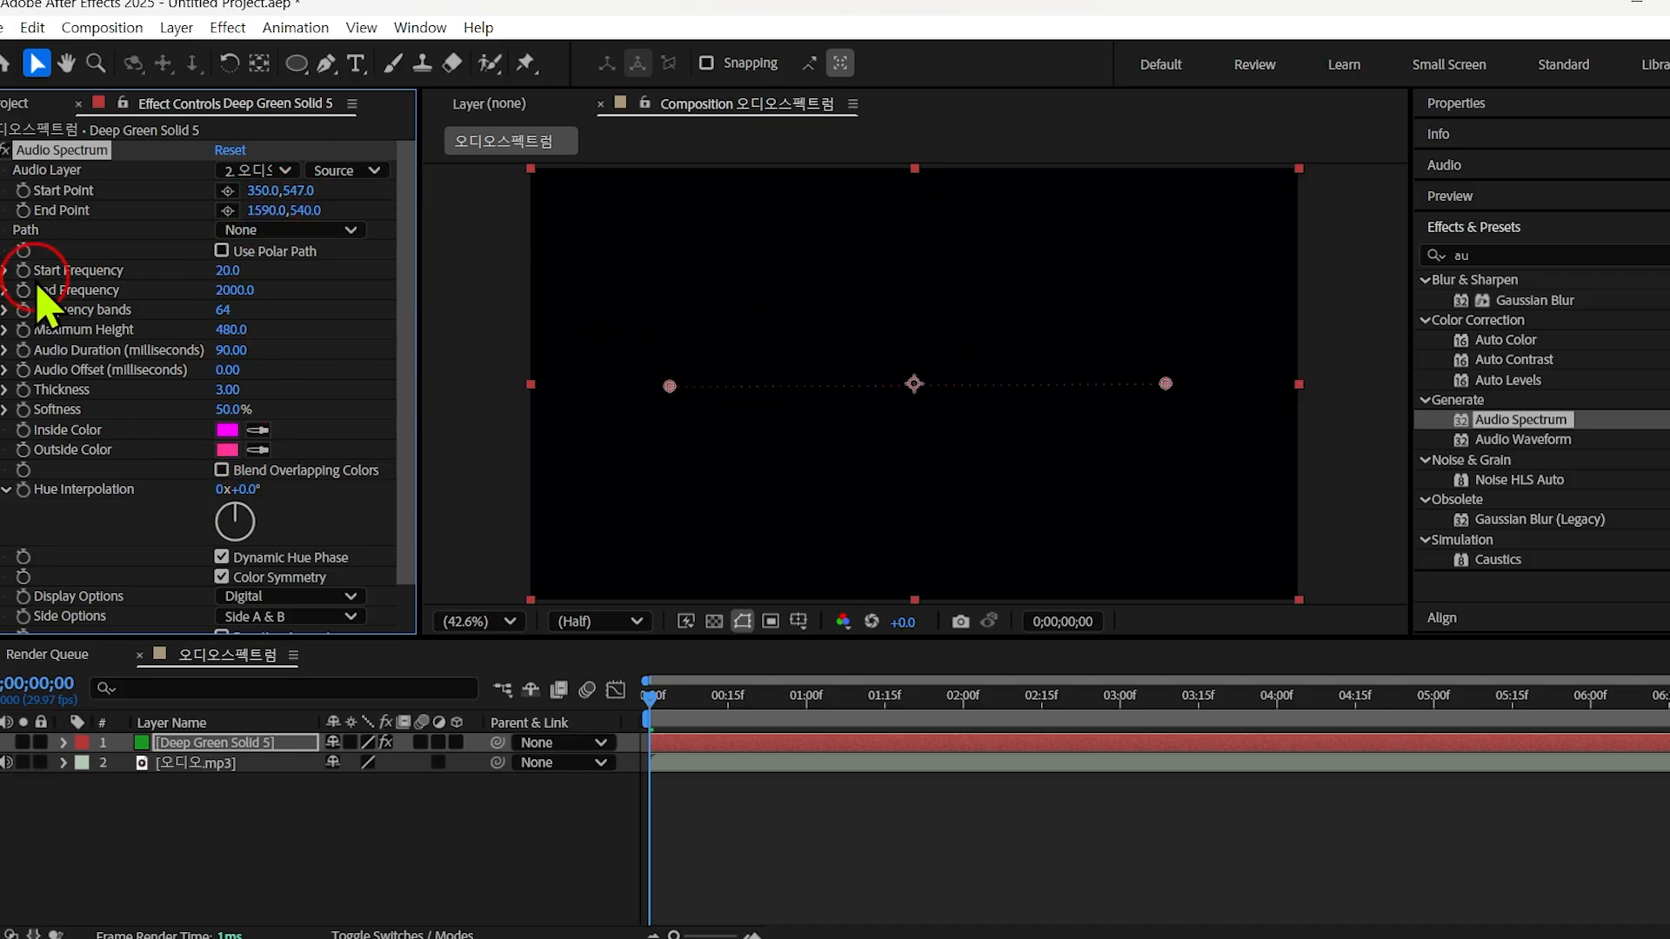
Step: Try a Start Frequency of 9101 for the Audio Spectrum, and undo that change
{"action": "left_click", "coordinate": [229, 271]}
{"action": "left_click", "coordinate": [303, 290]}
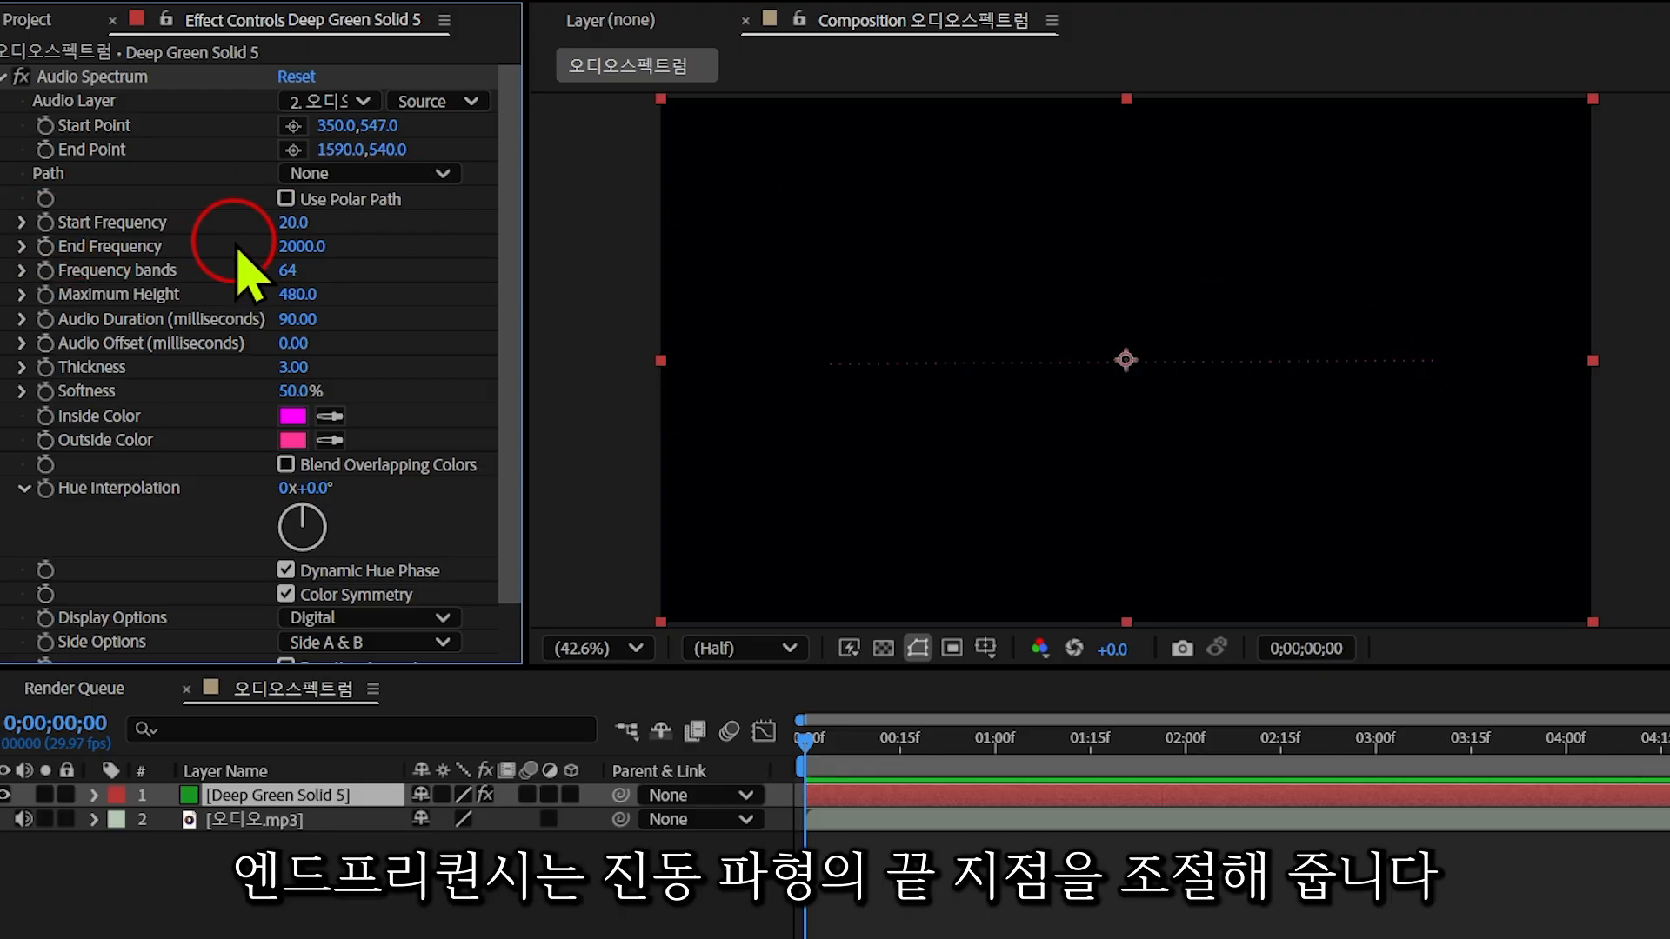
{"action": "mouse_move", "coordinate": [293, 223]}
{"action": "left_mouse_down"}
{"action": "mouse_move", "coordinate": [131, 224]}
{"action": "mouse_move", "coordinate": [392, 224]}
{"action": "mouse_move", "coordinate": [196, 227]}
{"action": "mouse_move", "coordinate": [325, 226]}
{"action": "mouse_move", "coordinate": [261, 232]}
{"action": "mouse_move", "coordinate": [306, 242]}
{"action": "left_mouse_up"}
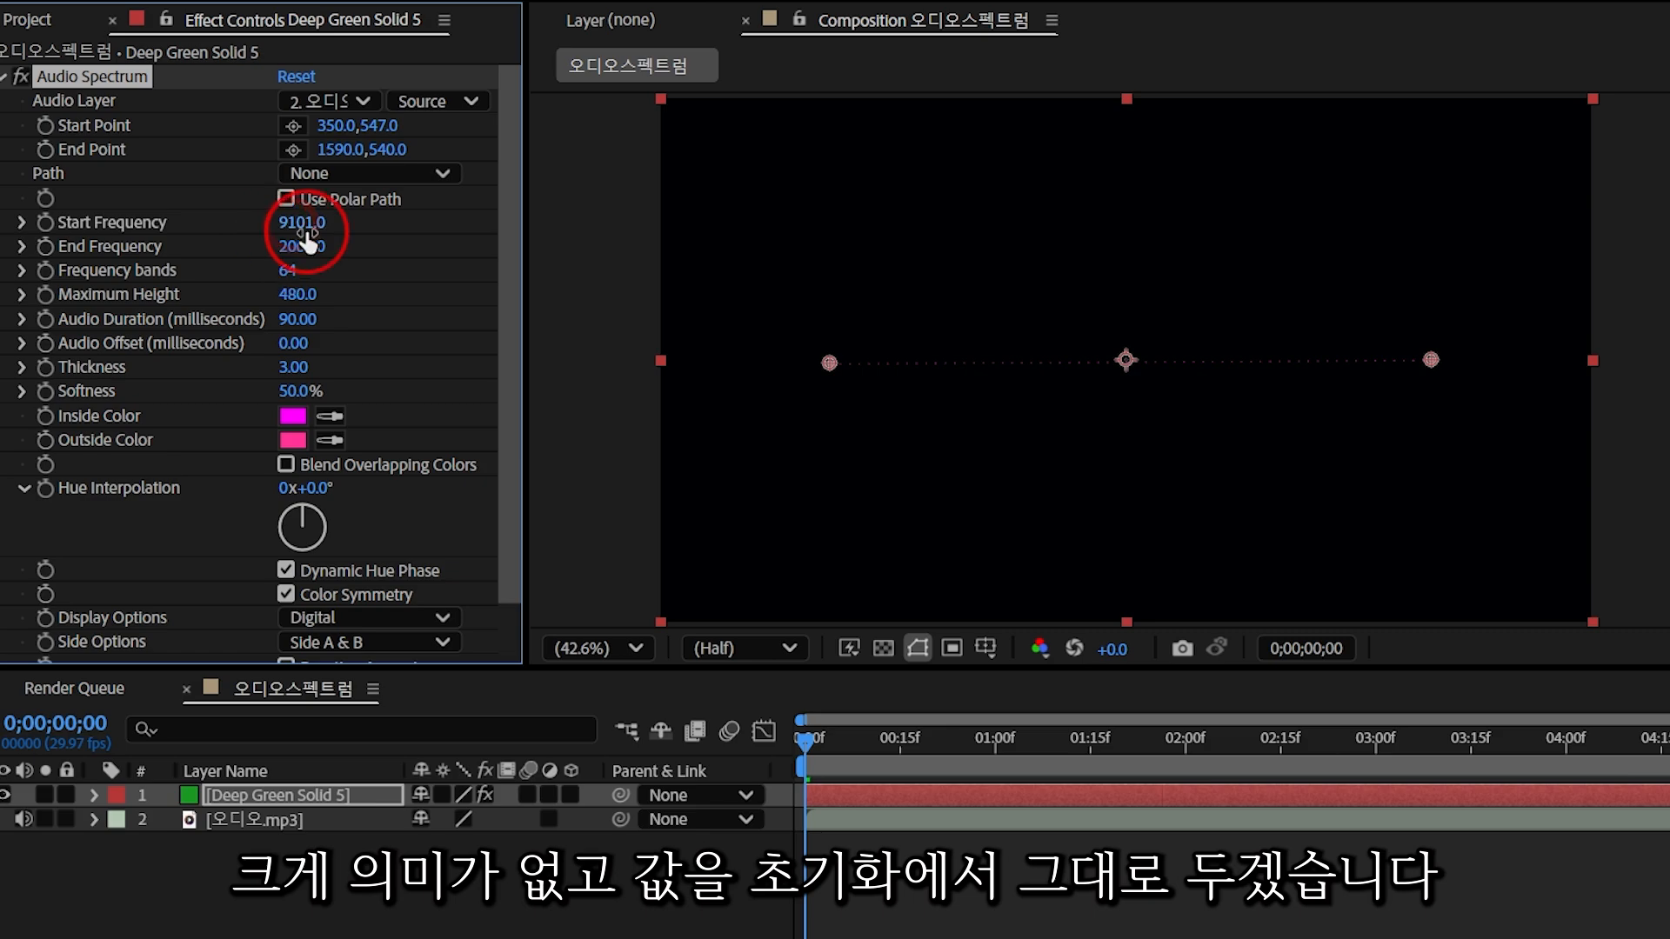
{"action": "key", "text": "ctrl+z"}
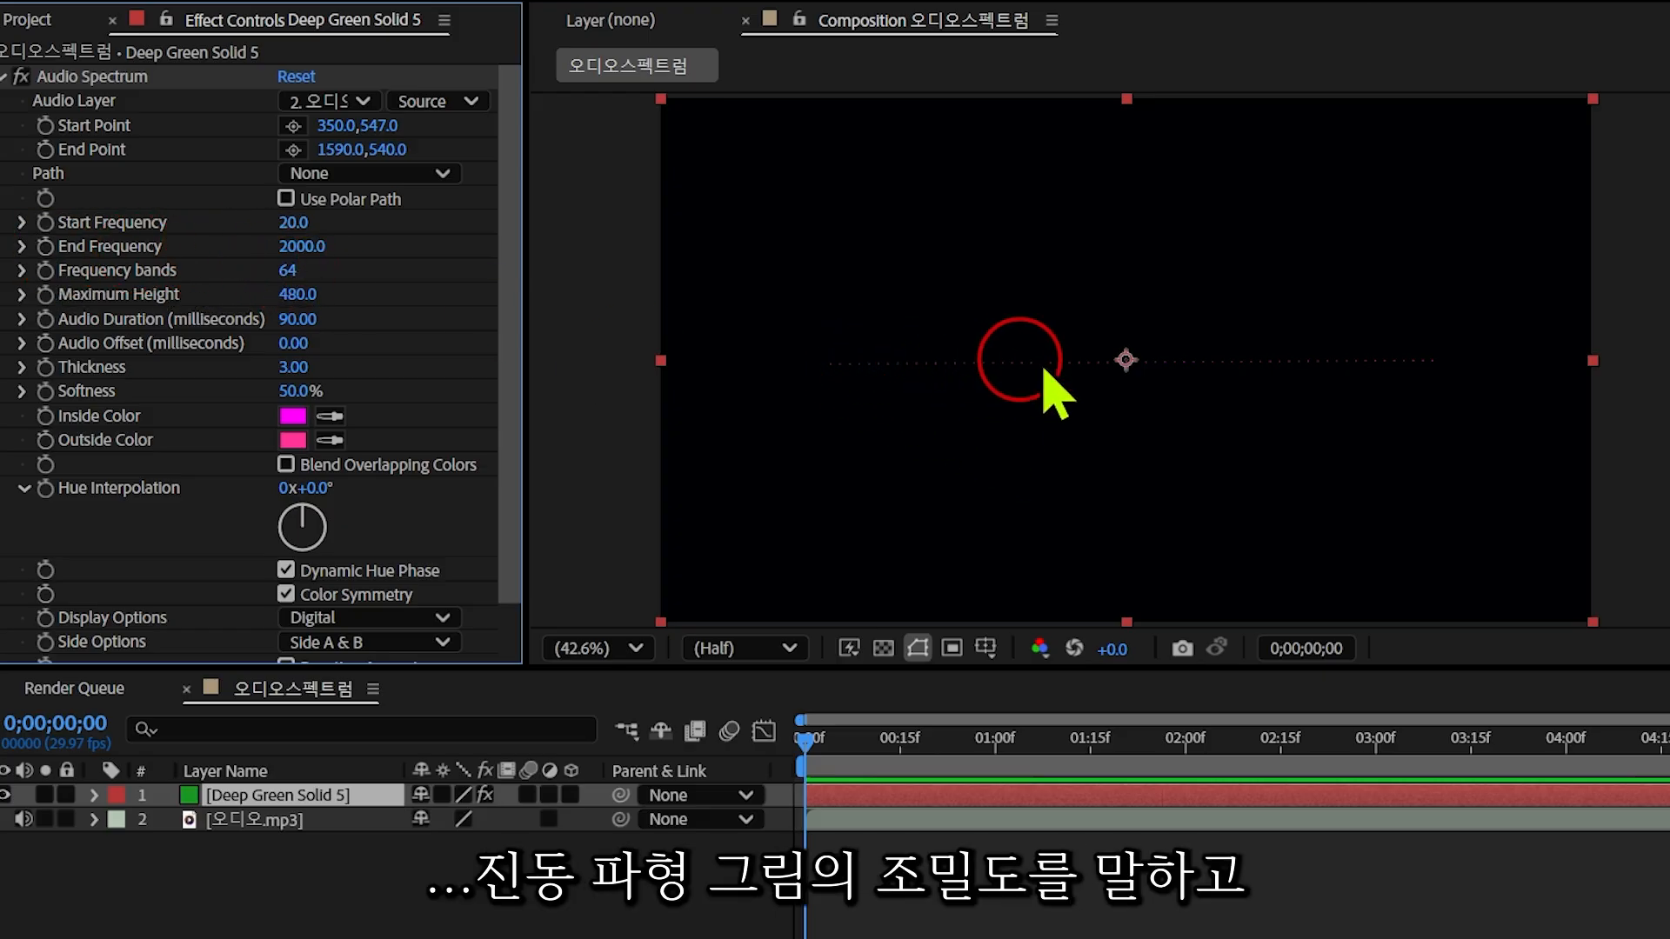
Step: Set the Audio Spectrum's Frequency bands to 150
{"action": "left_click_drag", "start_coordinate": [287, 270], "coordinate": [200, 239]}
{"action": "mouse_move", "coordinate": [381, 241]}
{"action": "left_mouse_down"}
{"action": "mouse_move", "coordinate": [436, 239]}
{"action": "mouse_move", "coordinate": [374, 242]}
{"action": "left_mouse_up"}
{"action": "left_click", "coordinate": [319, 247]}
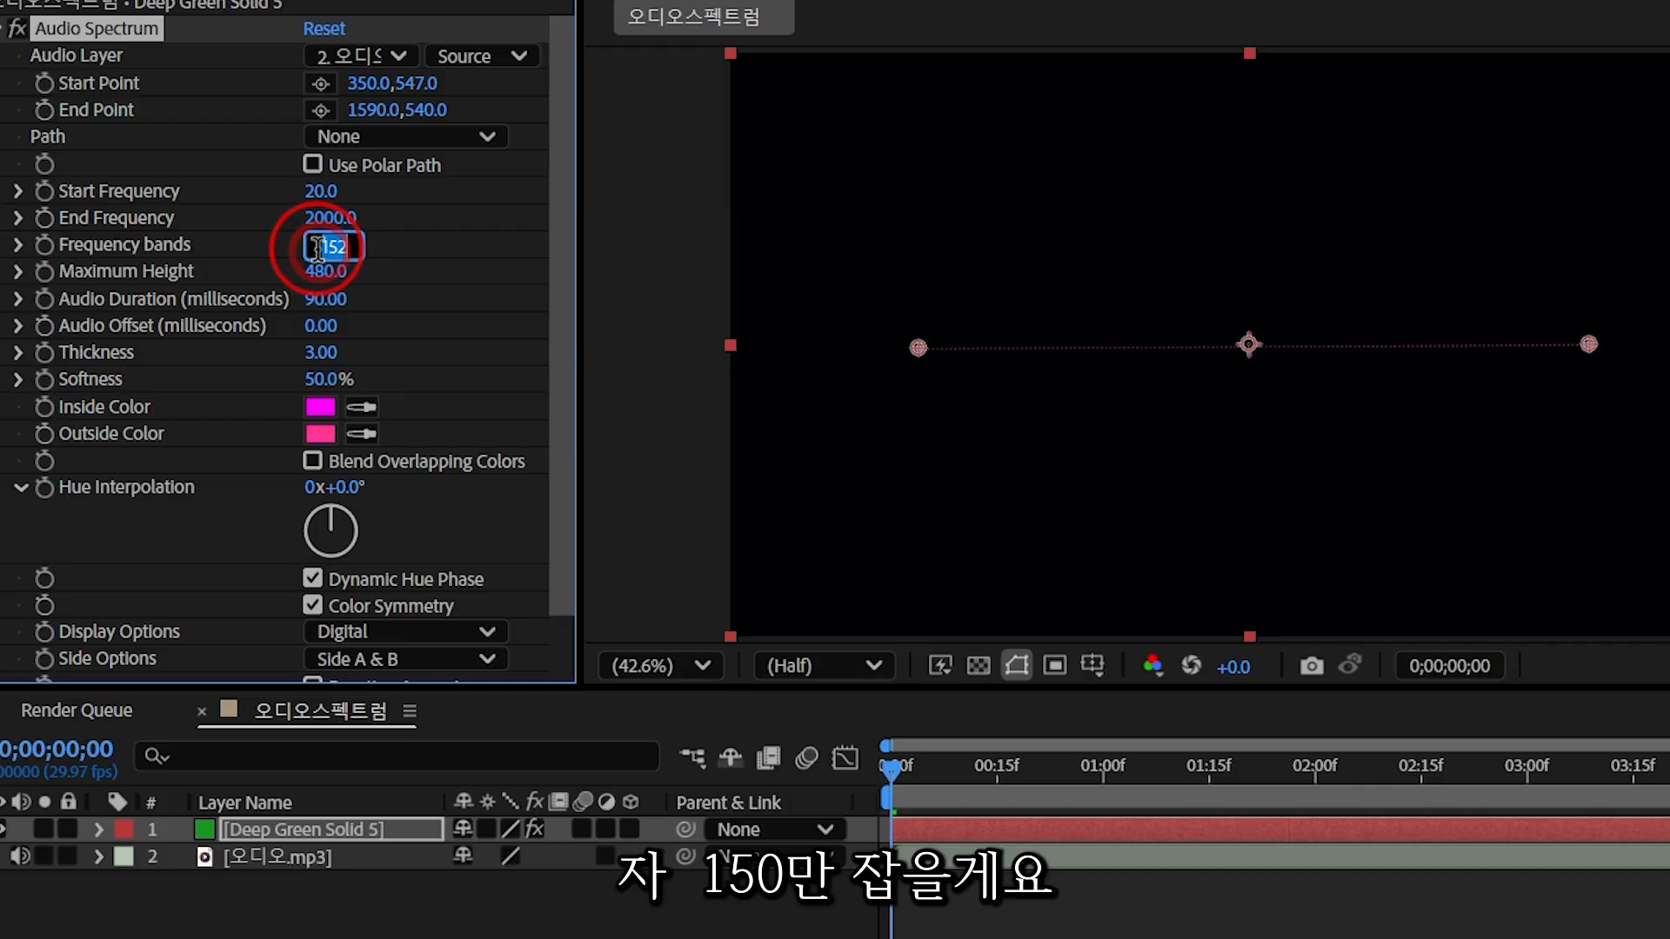
{"action": "key", "text": "Return"}
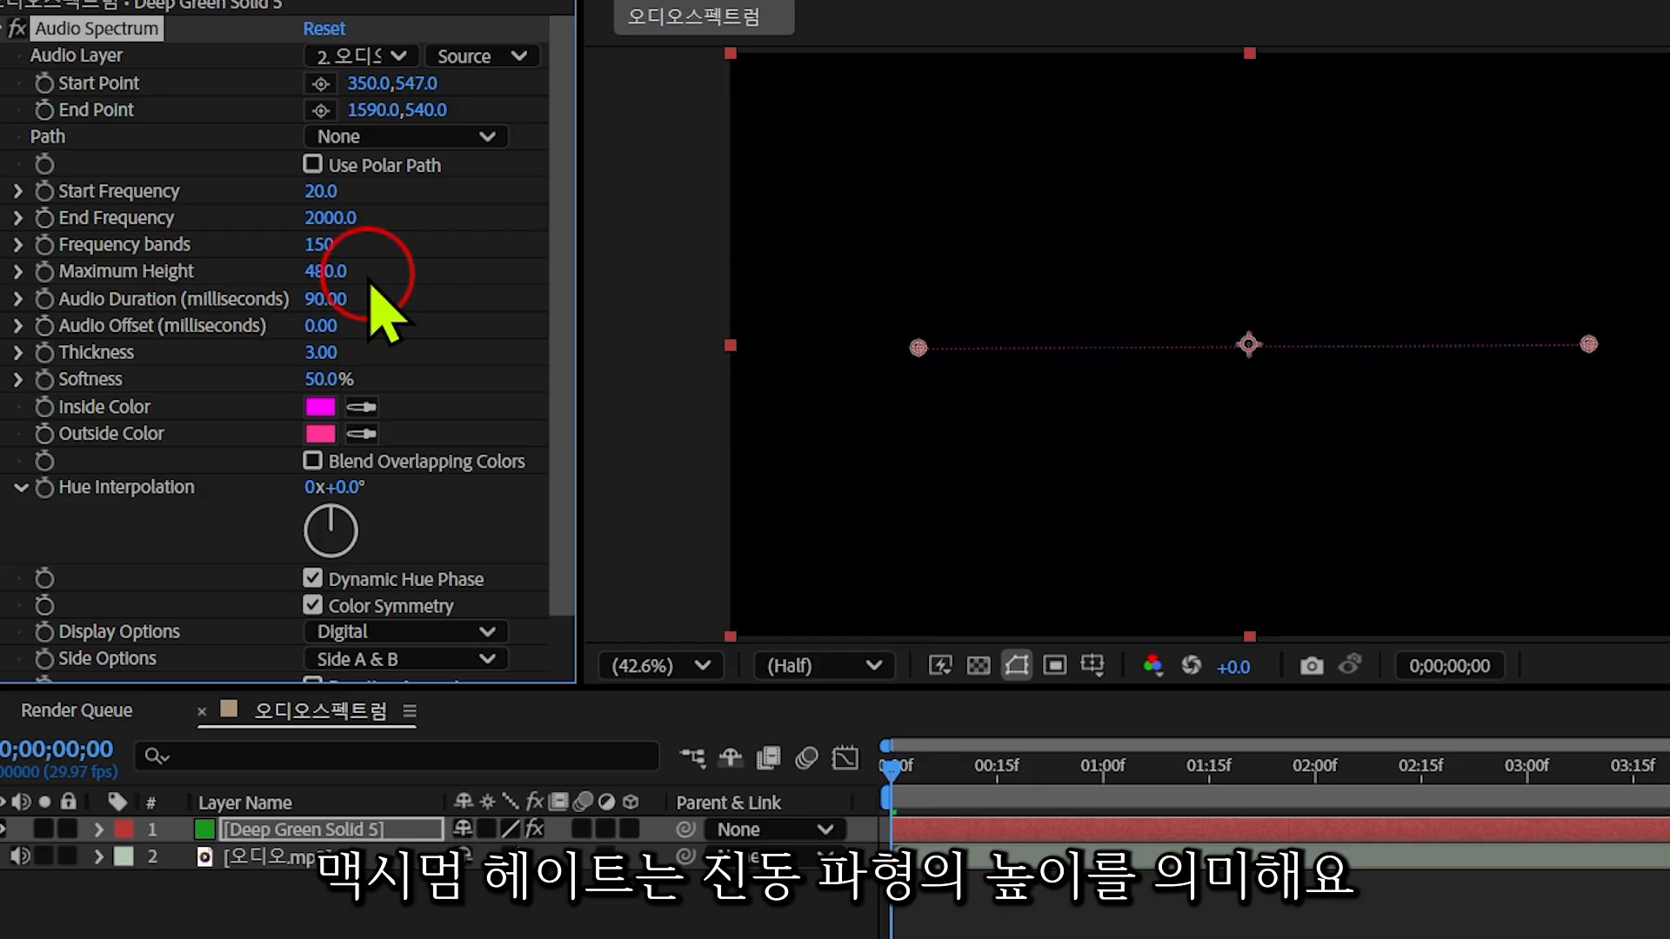
Step: Raise the spectrum's Maximum Height to 940 and preview the animation from the start of the timeline
{"action": "left_click_drag", "start_coordinate": [323, 277], "coordinate": [396, 270]}
{"action": "left_click_drag", "start_coordinate": [893, 767], "coordinate": [882, 770]}
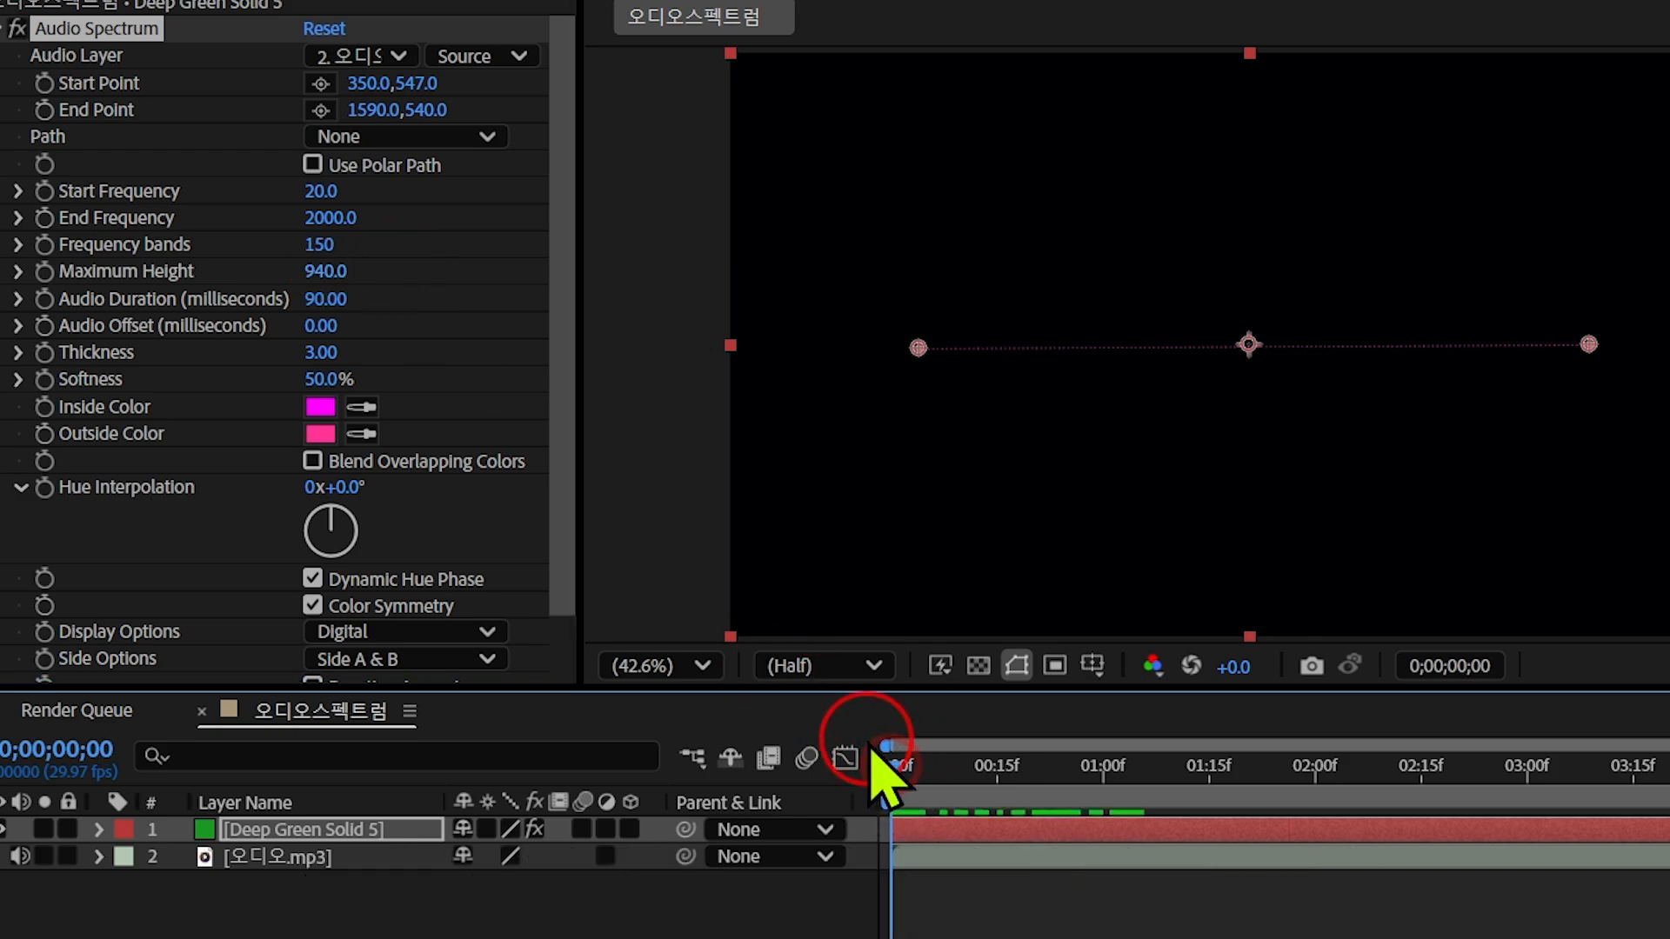
{"action": "key", "text": "space"}
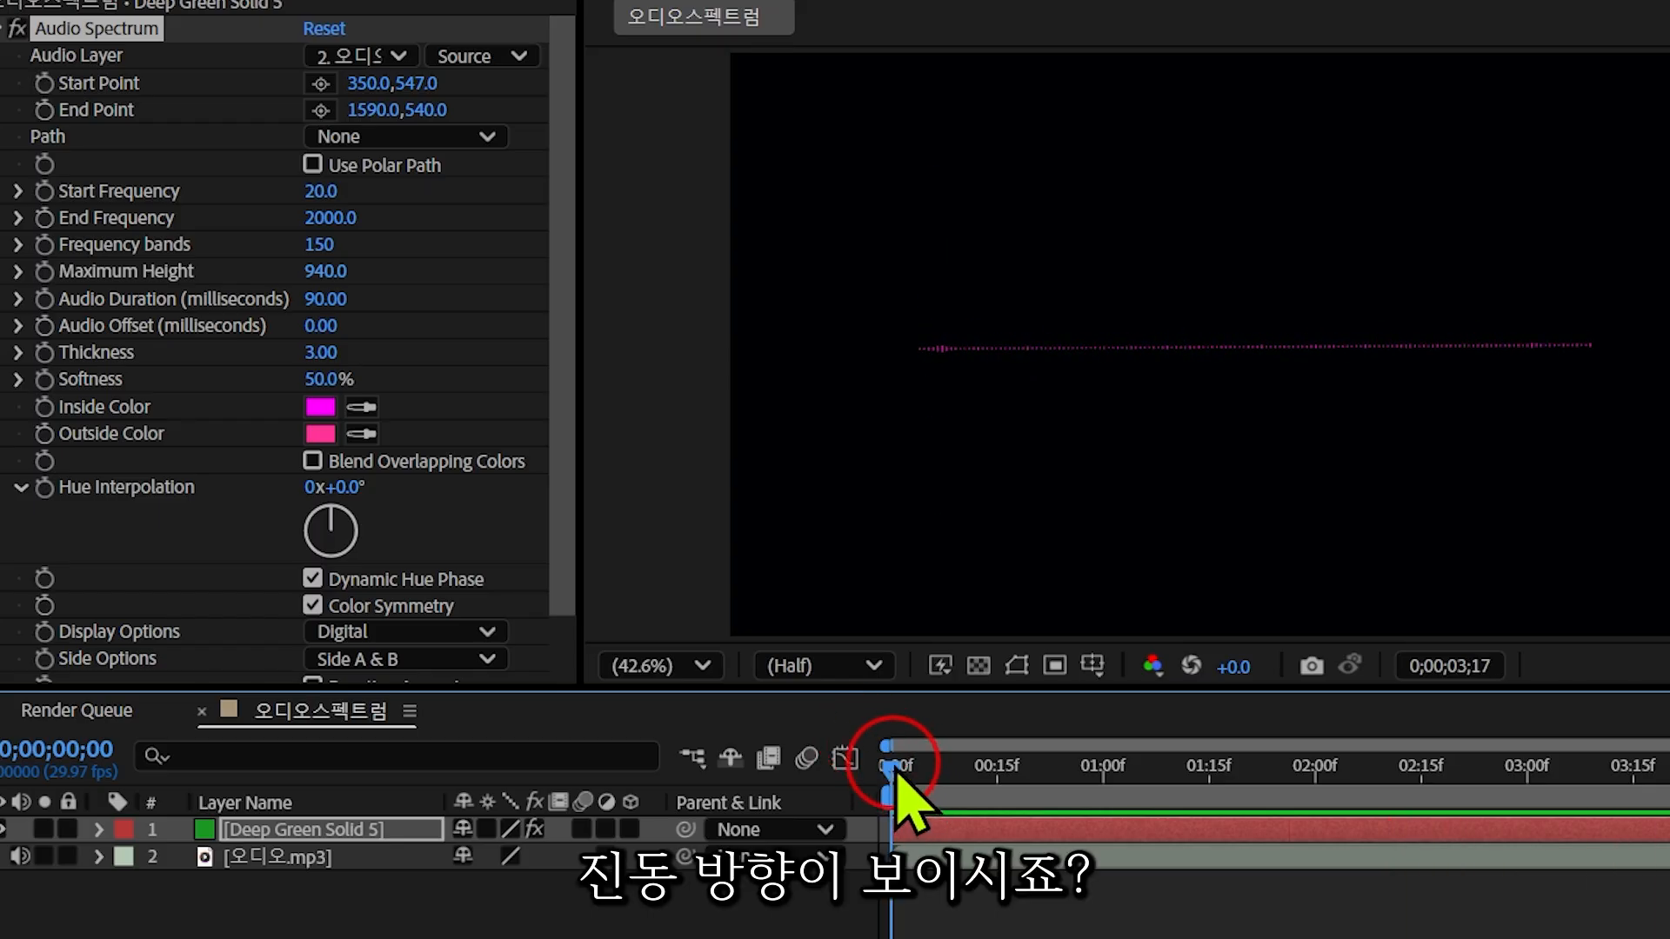
{"action": "key", "text": "space"}
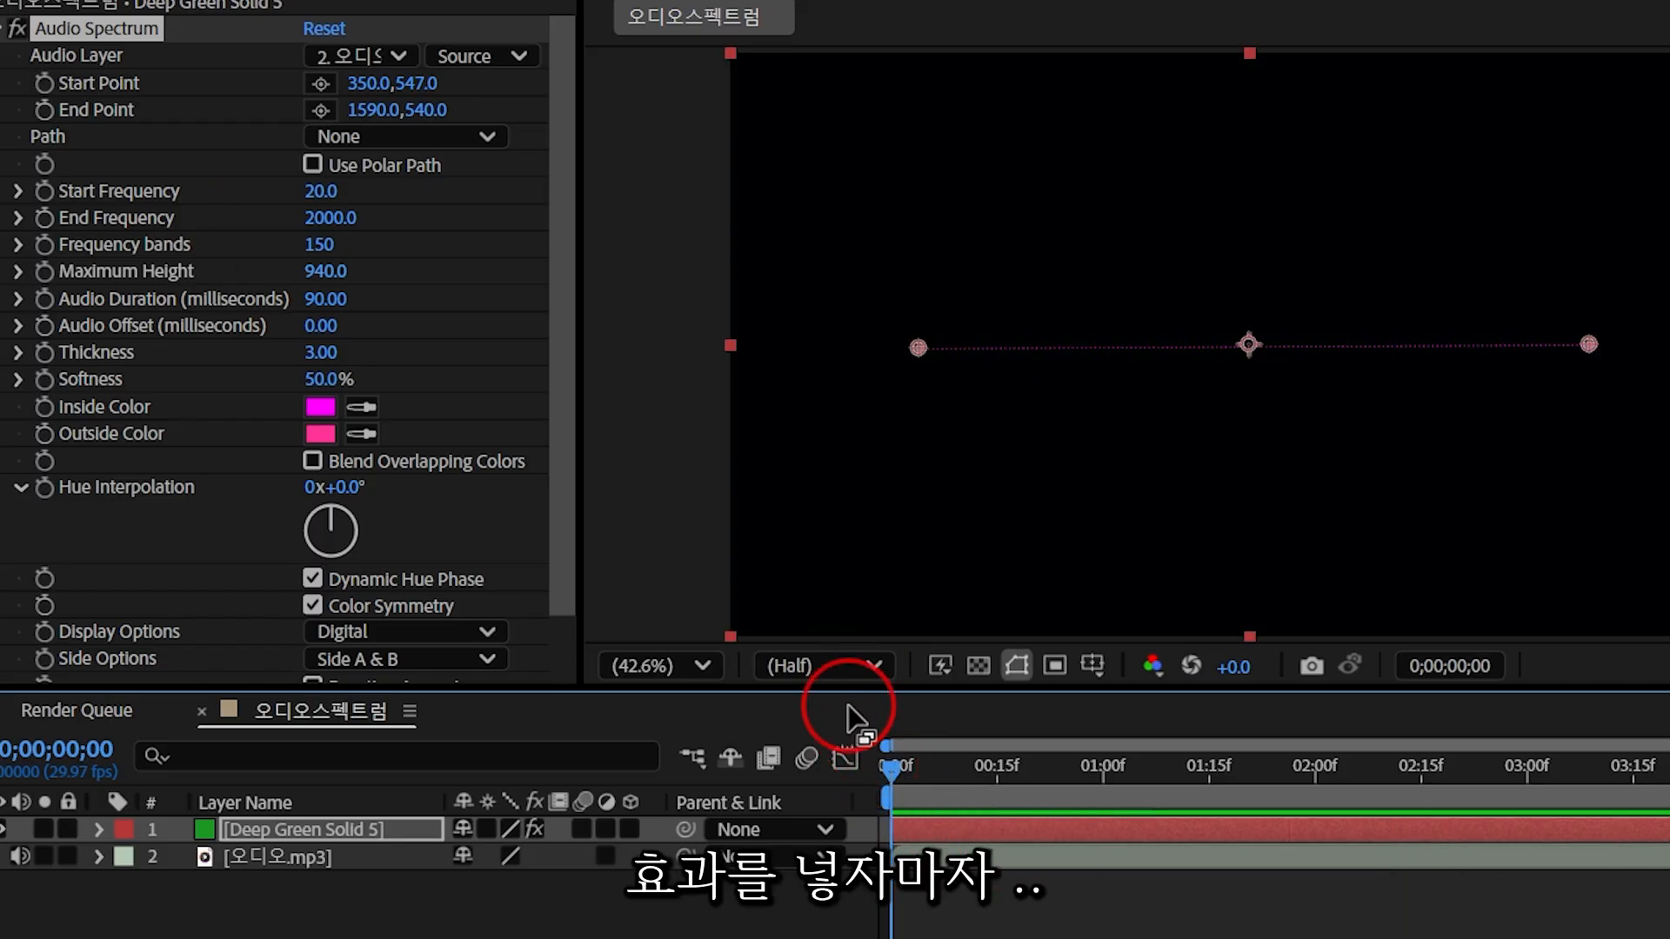
{"action": "key", "text": "space"}
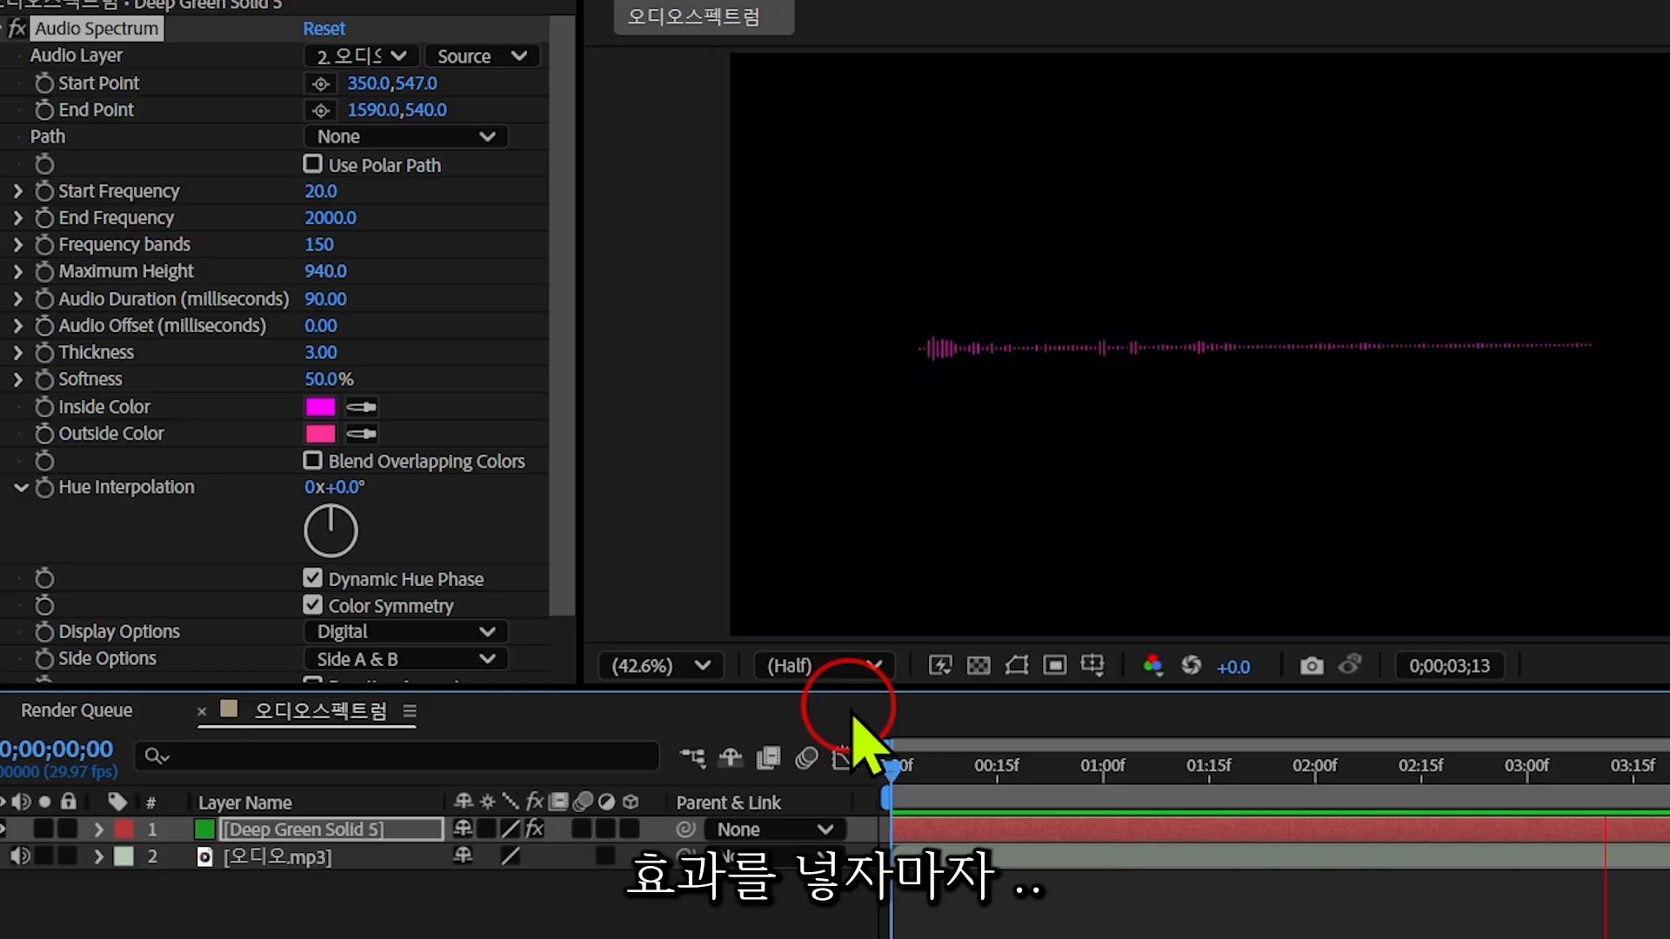
Step: At 0;00;00;11, set the spectrum's Frequency bands to 114 and its Maximum Height to 5400
{"action": "left_click_drag", "start_coordinate": [895, 771], "coordinate": [976, 791]}
{"action": "left_click", "coordinate": [322, 277]}
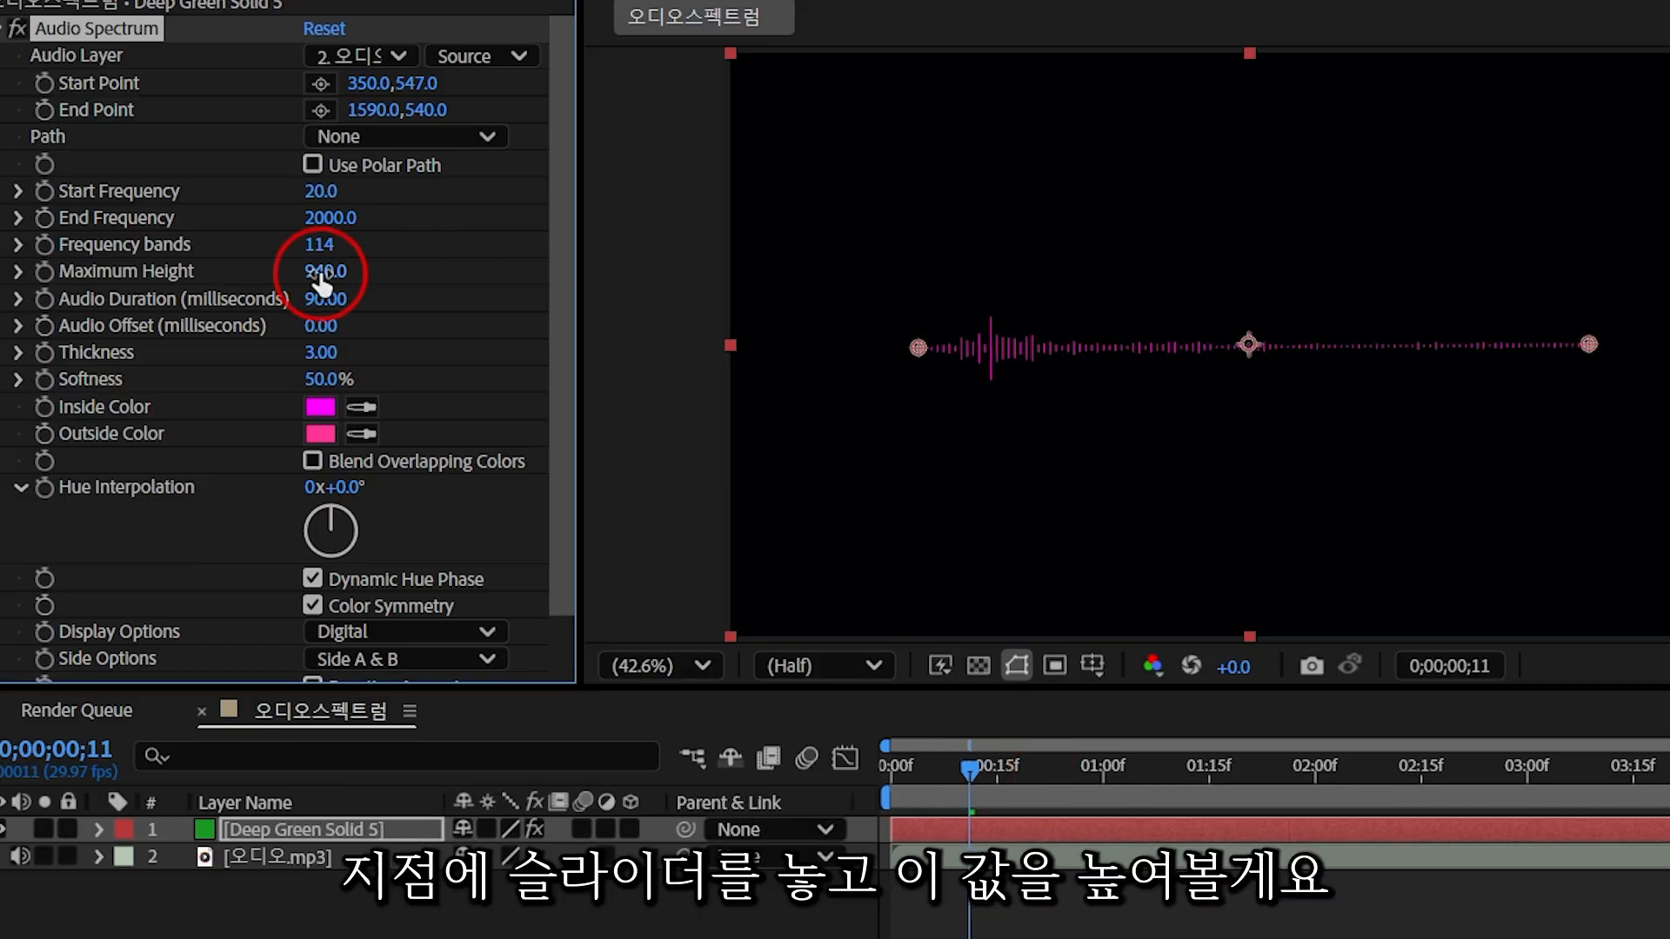
{"action": "left_click_drag", "start_coordinate": [322, 276], "coordinate": [879, 302]}
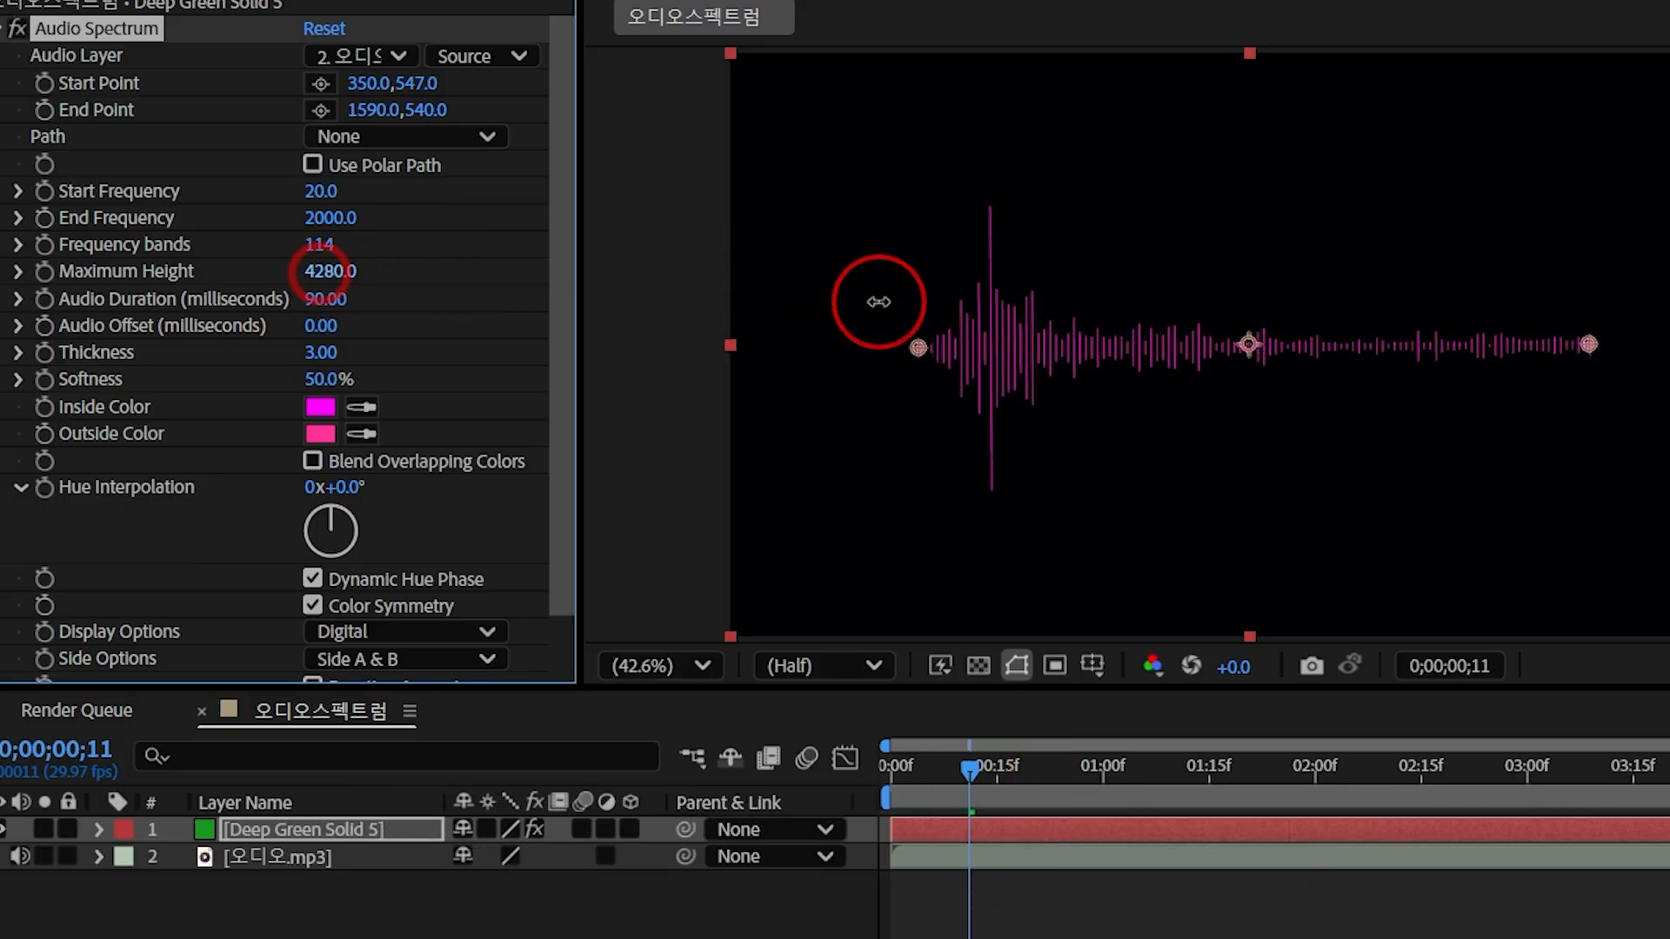
{"action": "left_click", "coordinate": [331, 272]}
{"action": "type", "text": "5"}
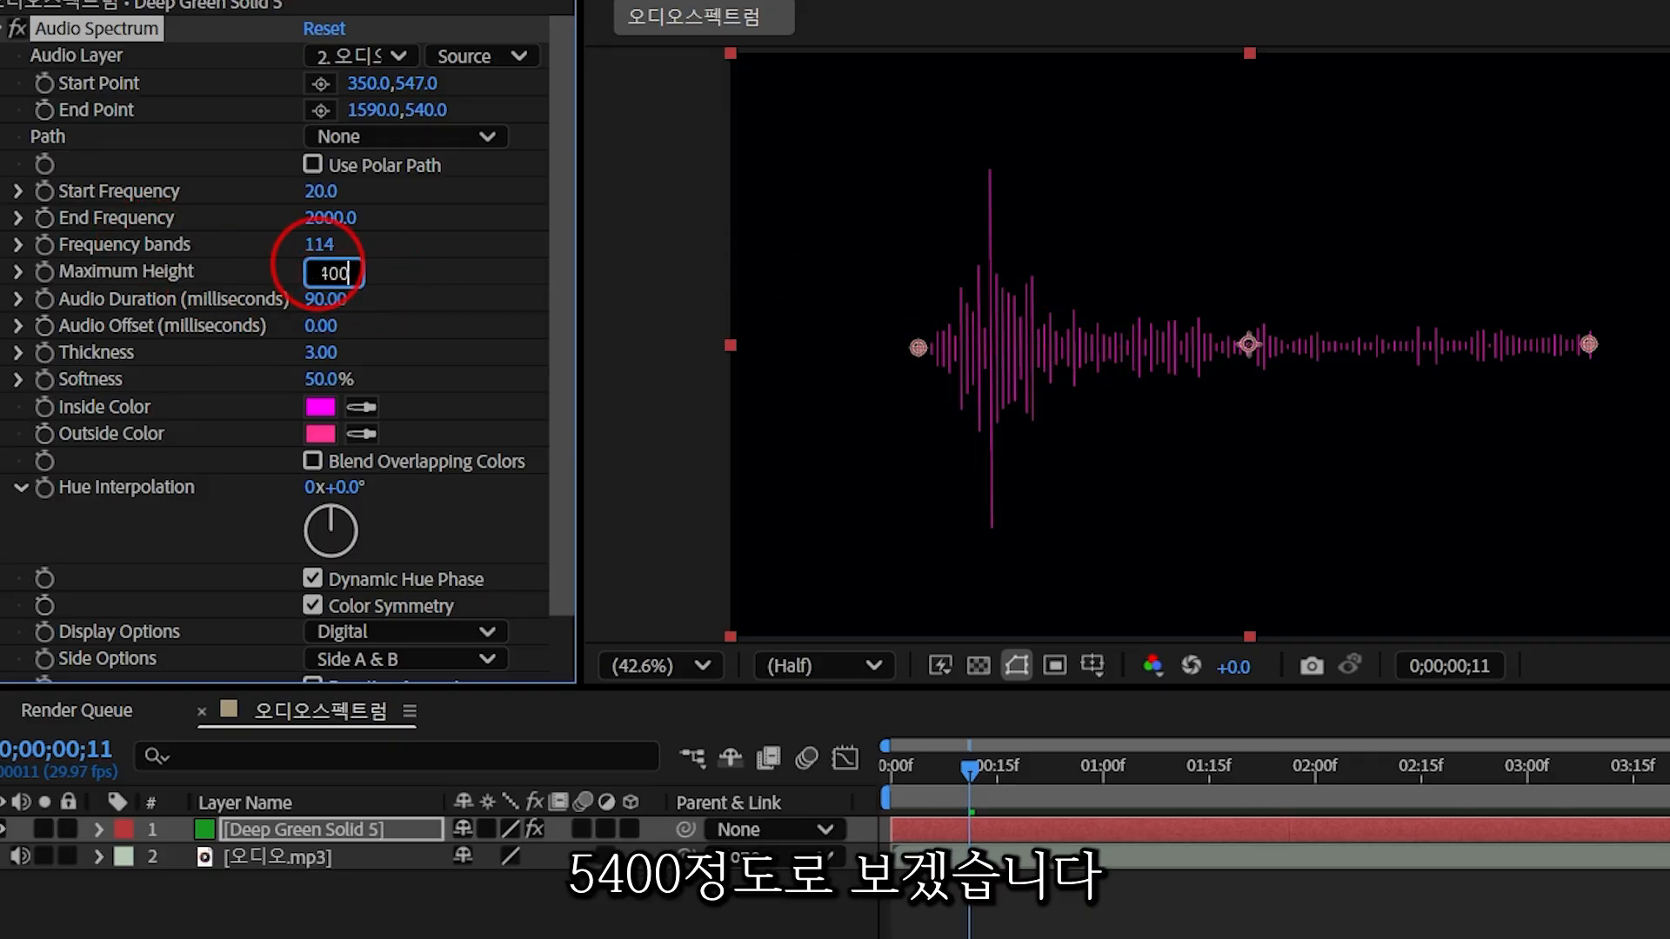
{"action": "type", "text": "400"}
{"action": "key", "text": "Return"}
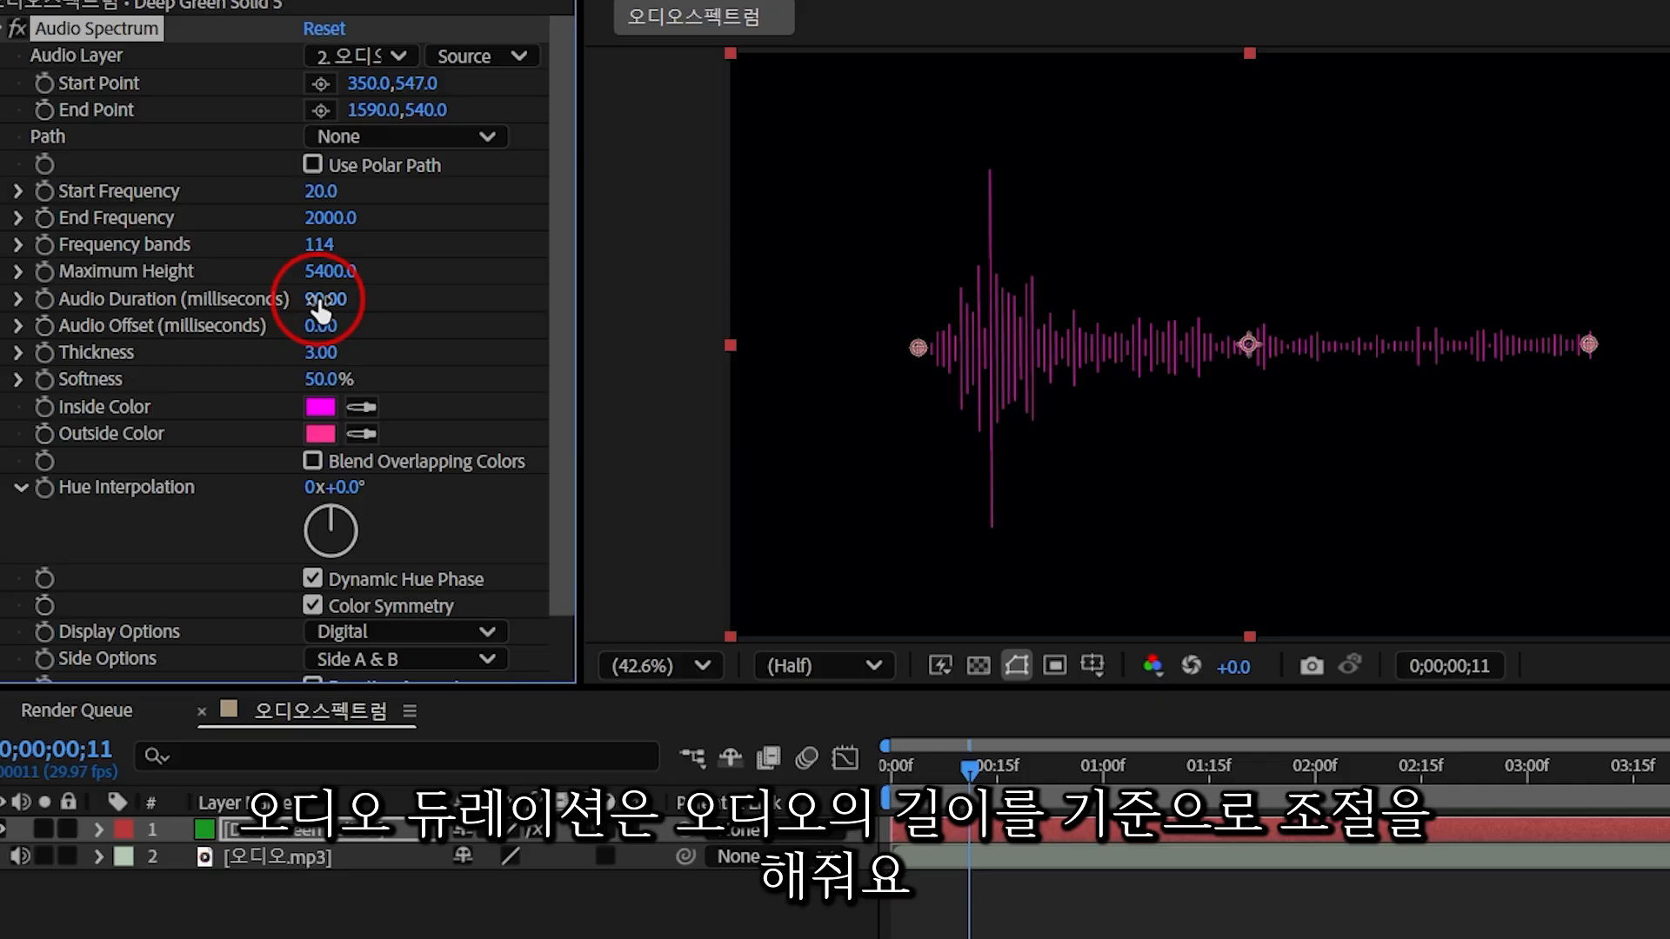
Step: Set the spectrum's Audio Duration to 110 milliseconds and its Thickness to 5
{"action": "mouse_move", "coordinate": [323, 309]}
{"action": "left_mouse_down"}
{"action": "mouse_move", "coordinate": [417, 306]}
{"action": "mouse_move", "coordinate": [291, 317]}
{"action": "mouse_move", "coordinate": [327, 310]}
{"action": "left_mouse_up"}
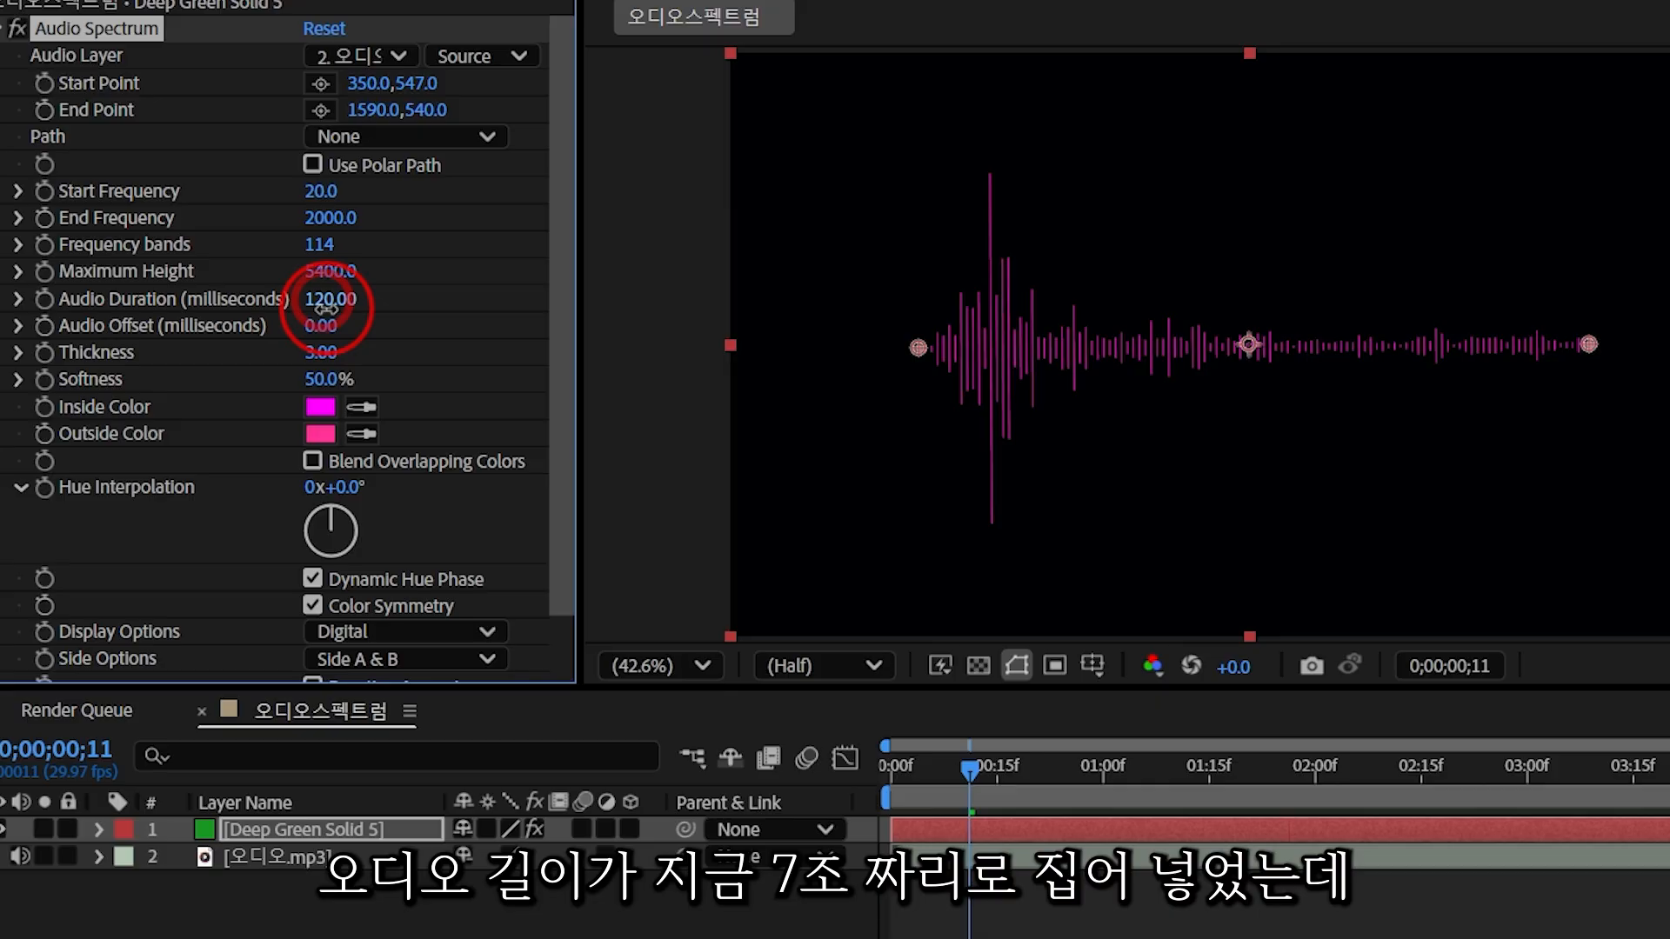
{"action": "mouse_move", "coordinate": [329, 312]}
{"action": "left_mouse_down"}
{"action": "mouse_move", "coordinate": [300, 317]}
{"action": "mouse_move", "coordinate": [327, 313]}
{"action": "left_mouse_up"}
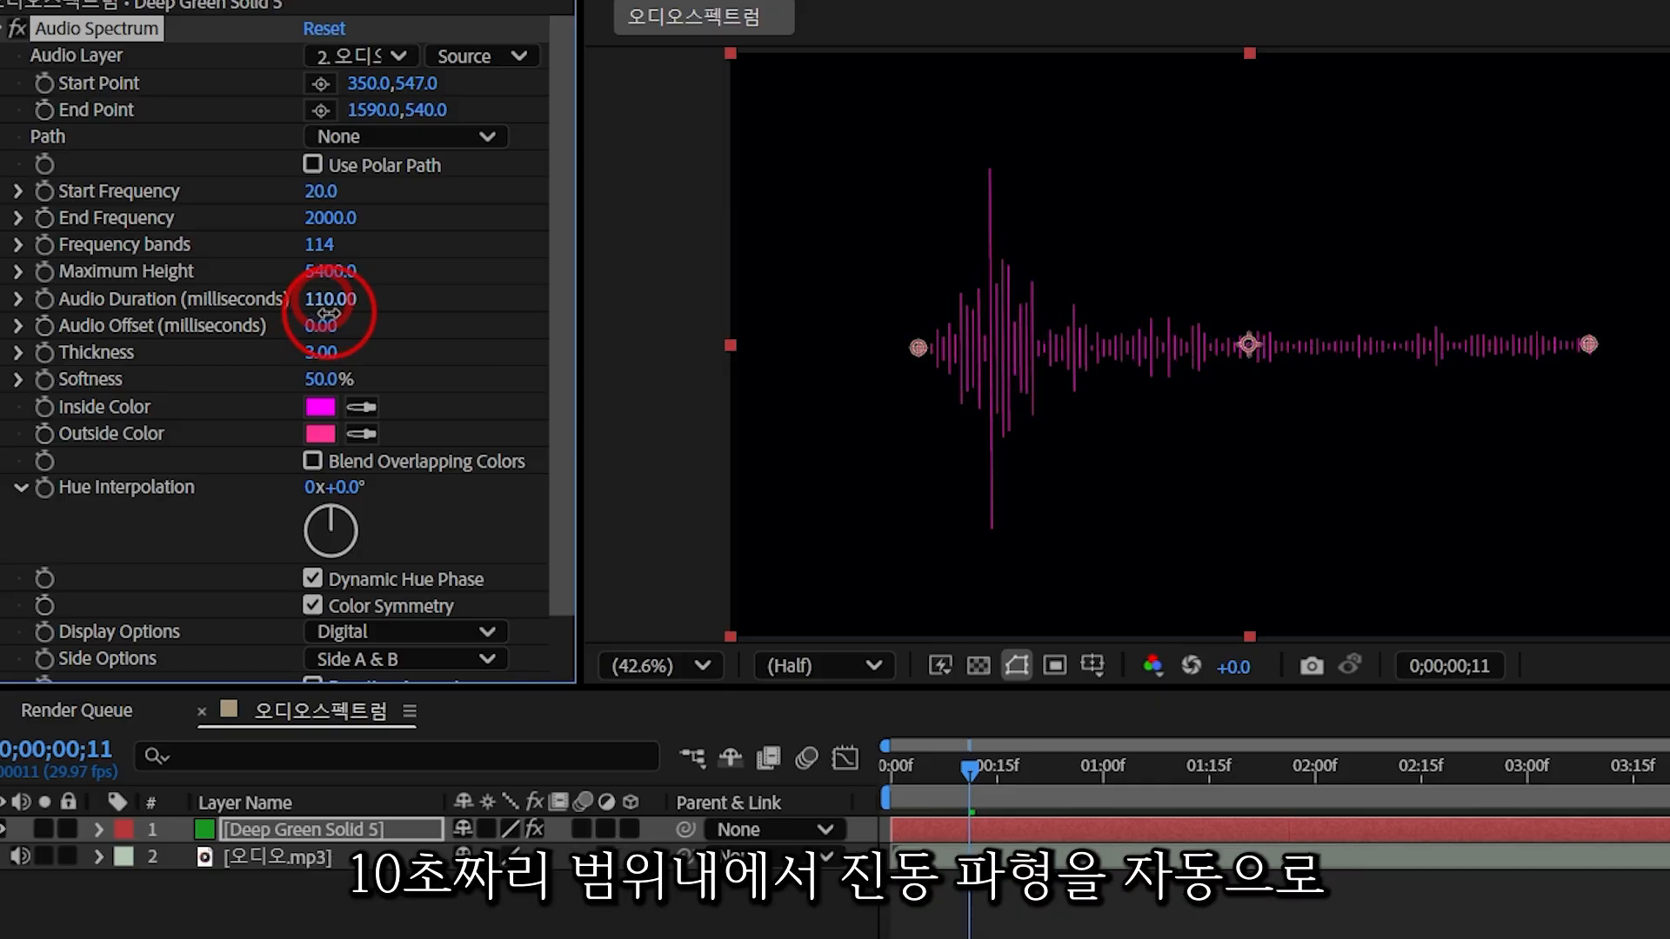
{"action": "left_click_drag", "start_coordinate": [327, 313], "coordinate": [338, 311]}
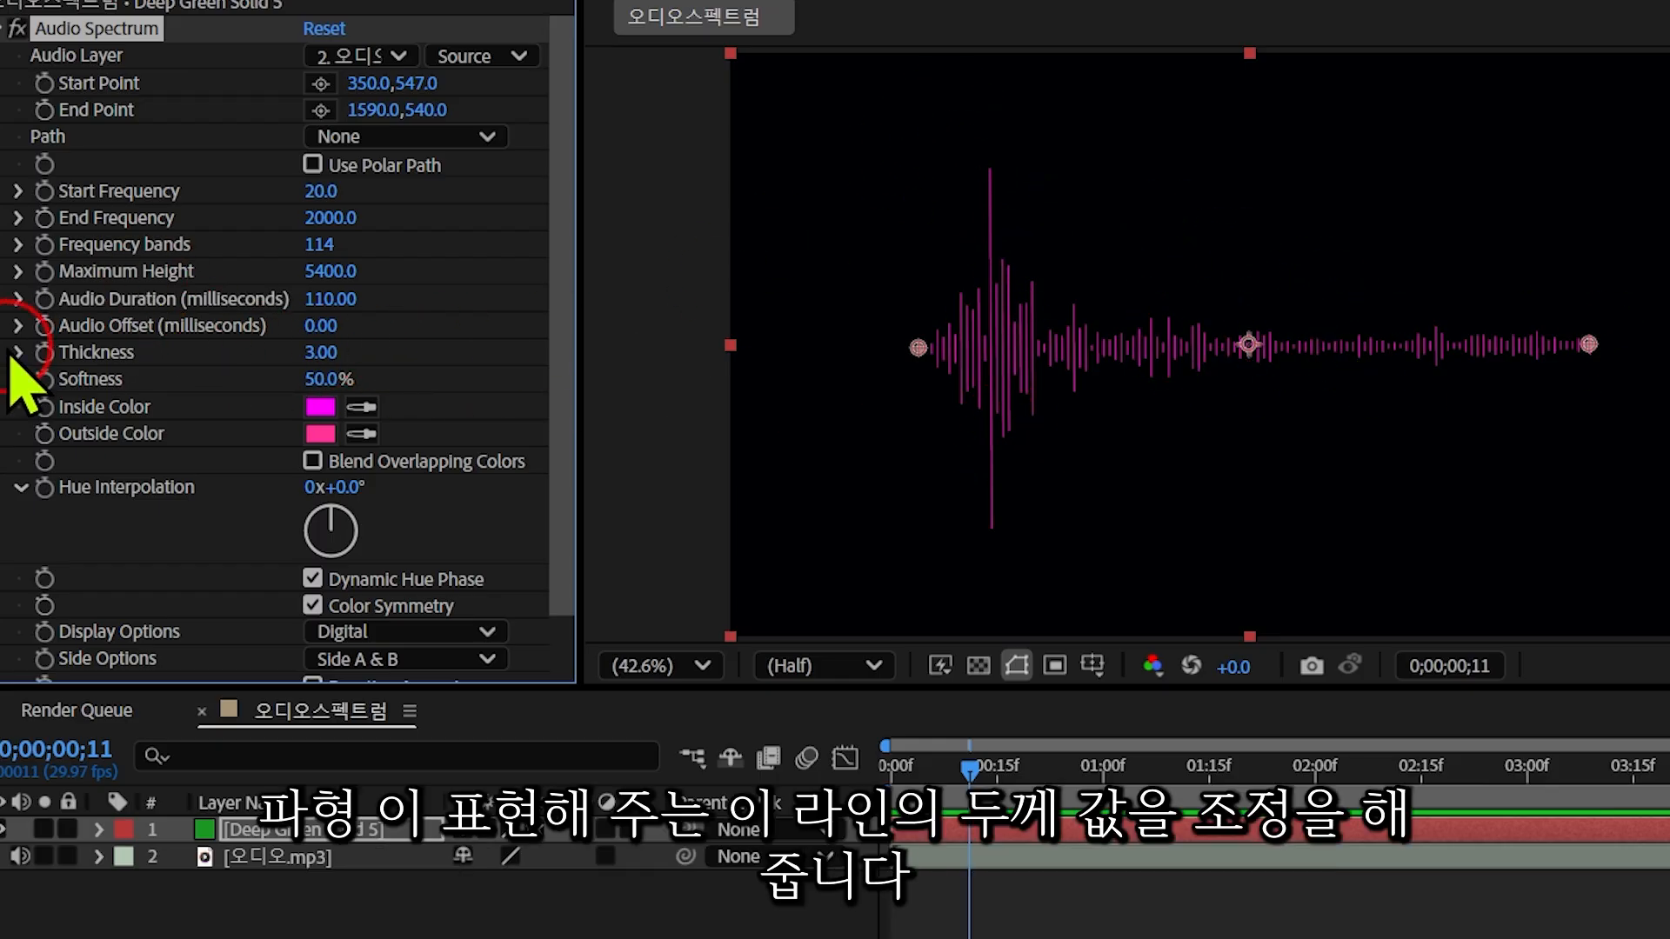
{"action": "left_click_drag", "start_coordinate": [335, 353], "coordinate": [392, 361]}
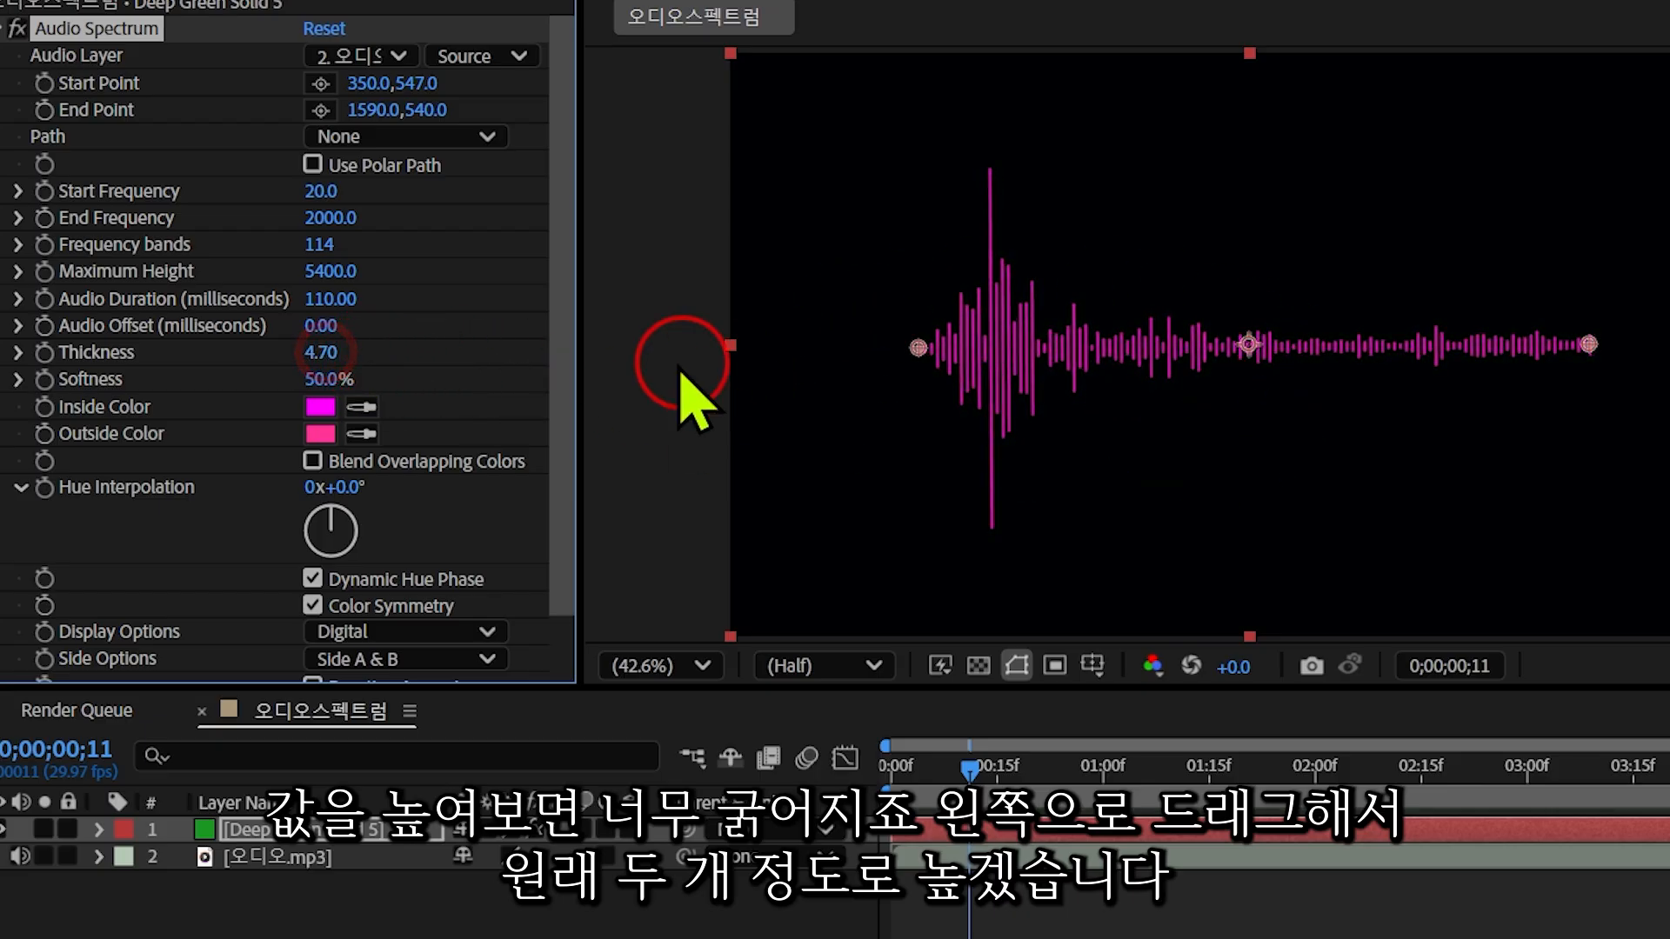
{"action": "left_click", "coordinate": [331, 353]}
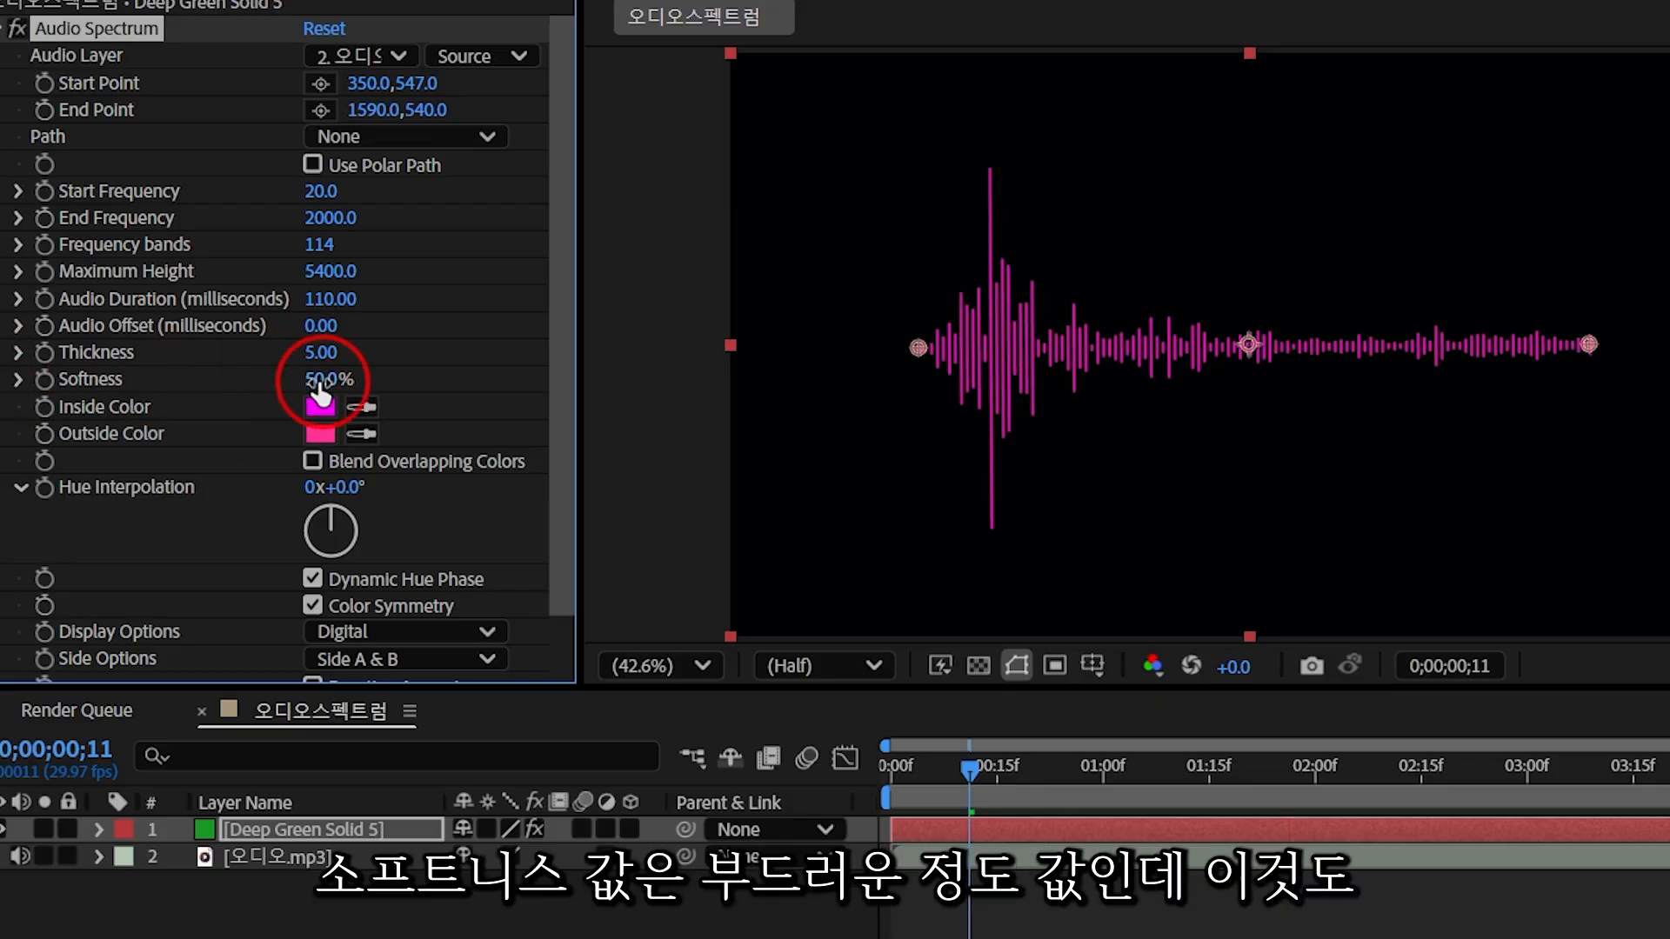
Step: Set the spectrum's Inside Color to hot pink FB0669
{"action": "left_click_drag", "start_coordinate": [148, 387], "coordinate": [241, 386]}
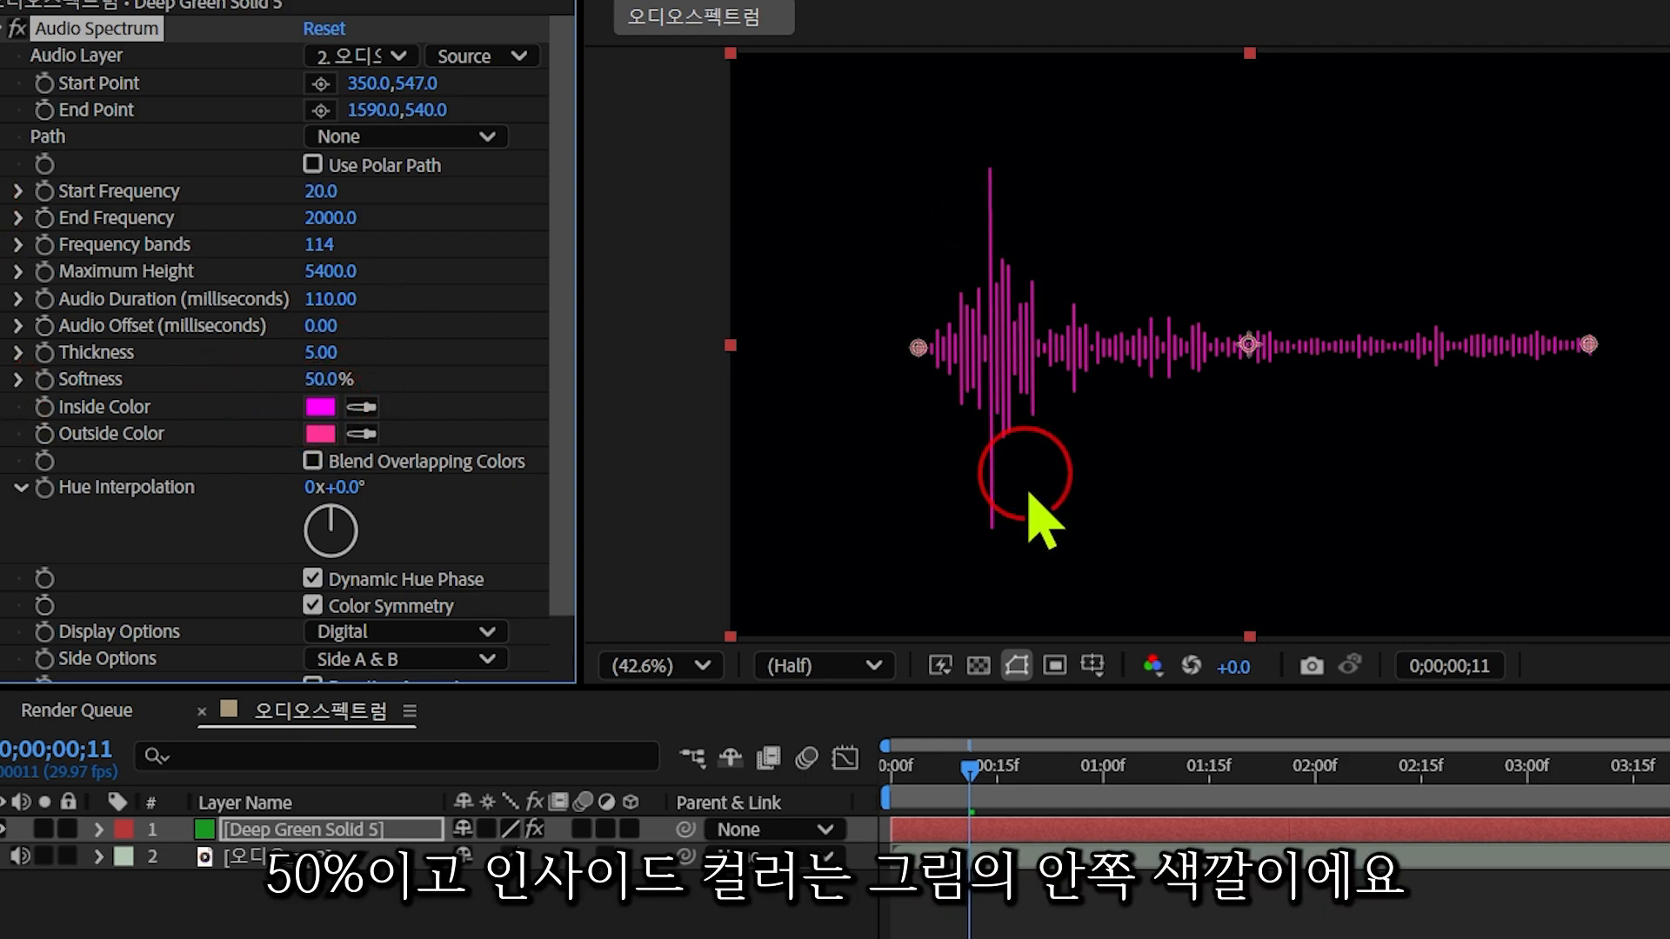
{"action": "left_click", "coordinate": [321, 407]}
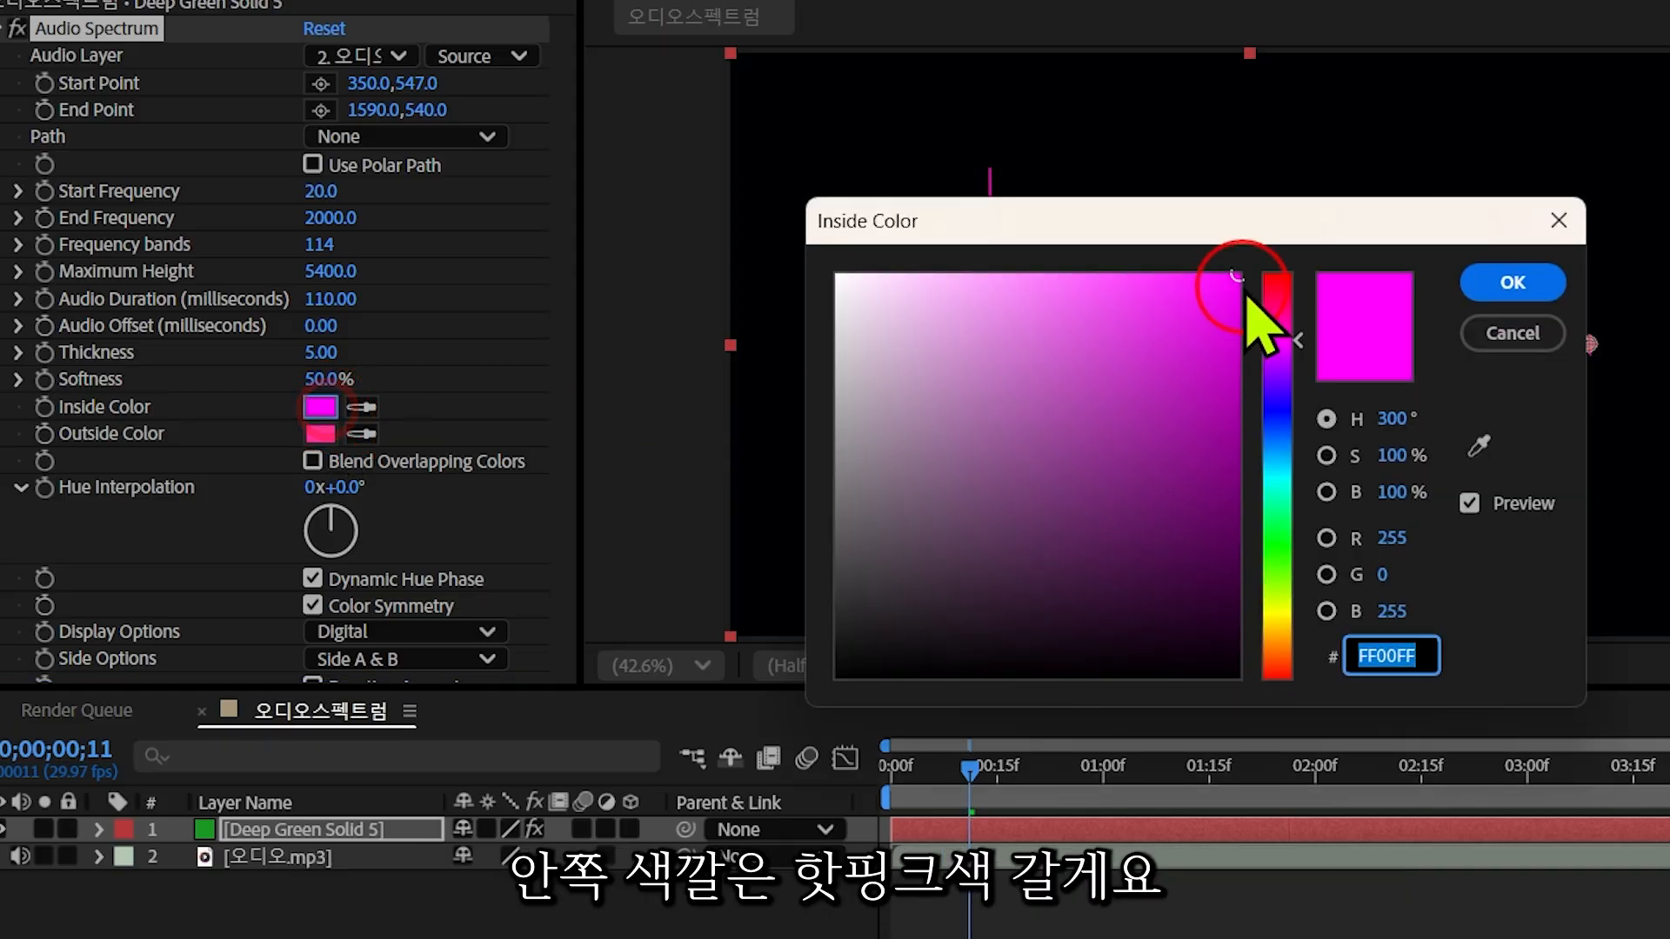
{"action": "left_click_drag", "start_coordinate": [1283, 341], "coordinate": [1275, 300]}
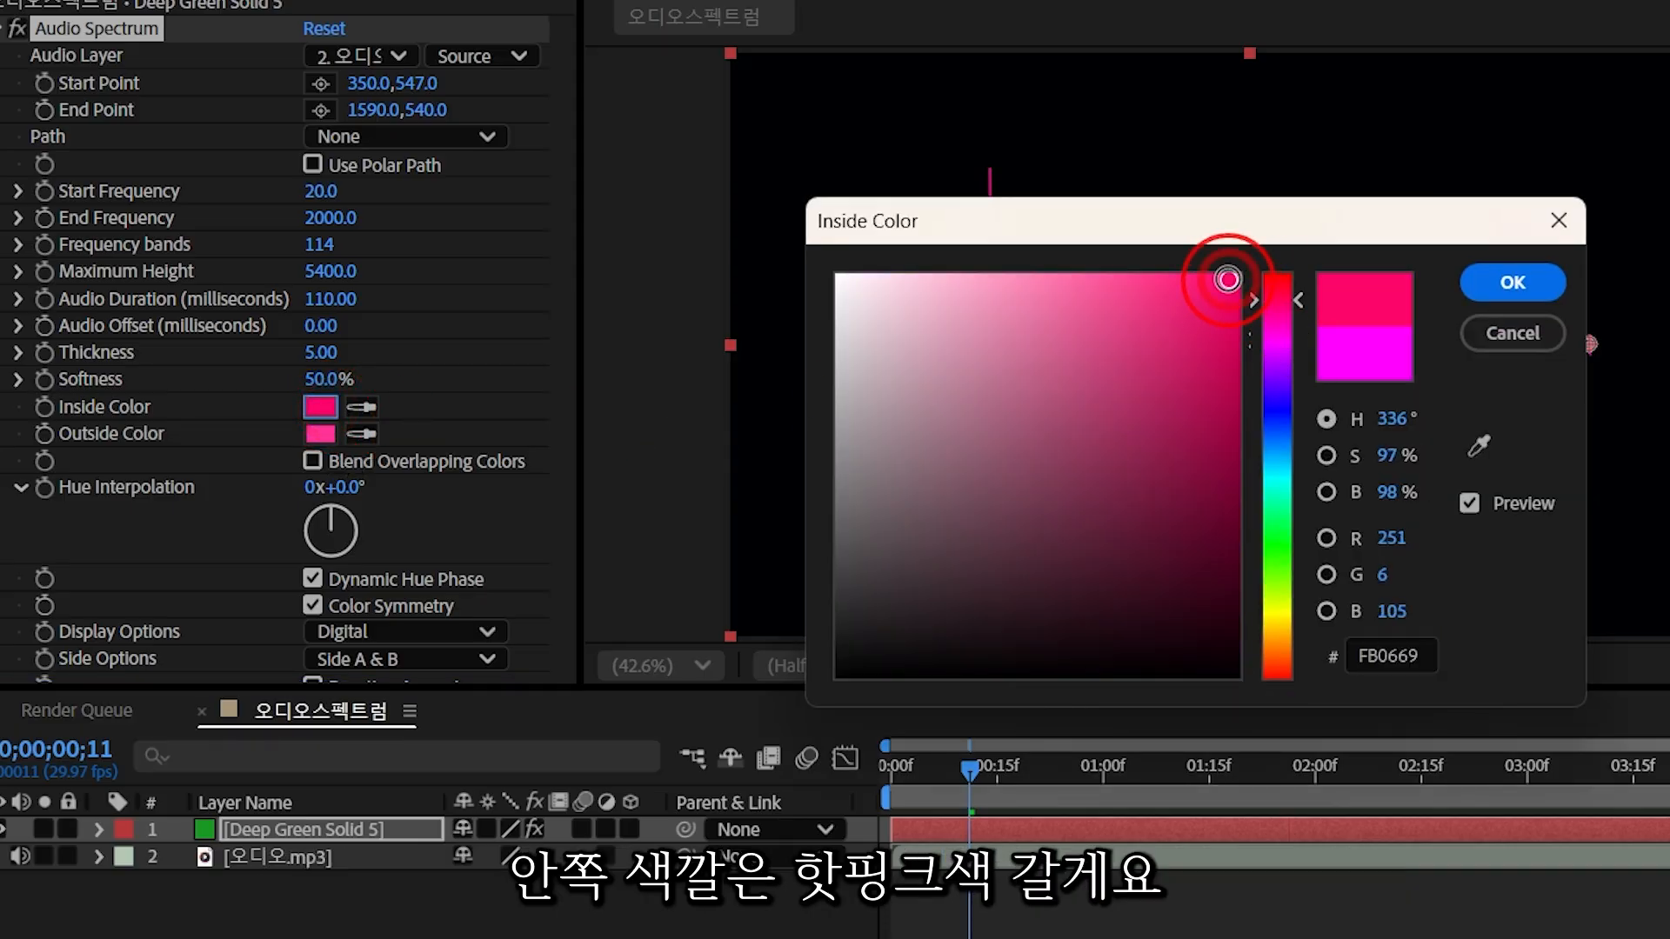
{"action": "left_click", "coordinate": [1511, 282]}
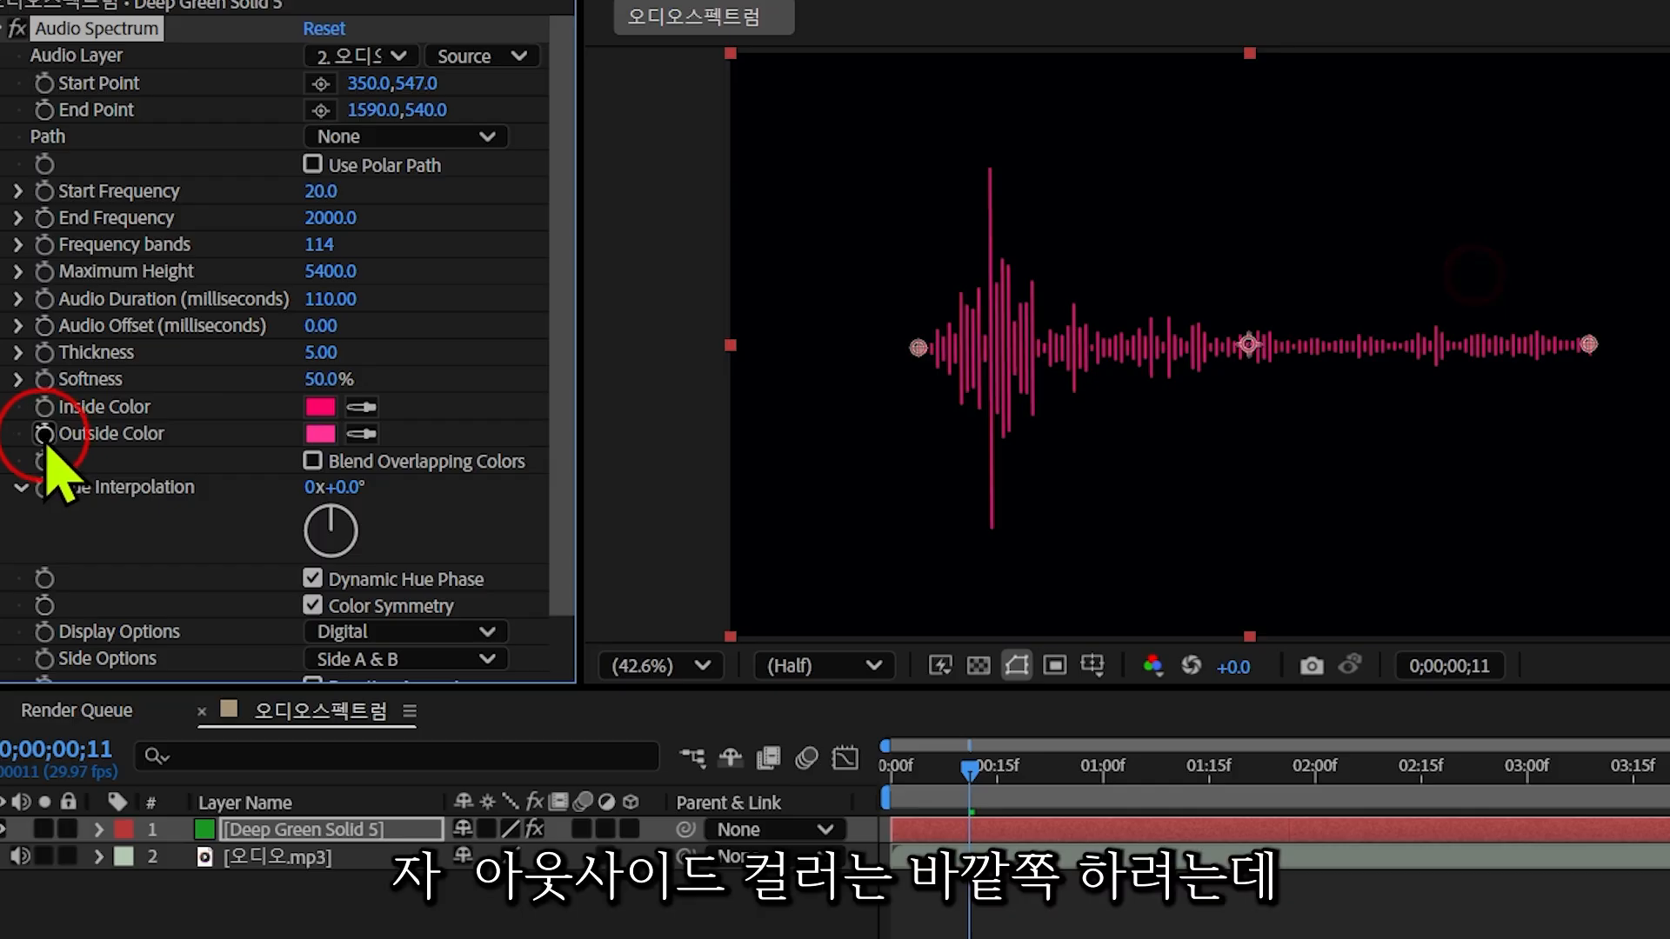
Step: Set the spectrum's Outside Color to a lighter pink than the Inside Color
{"action": "left_click", "coordinate": [320, 434]}
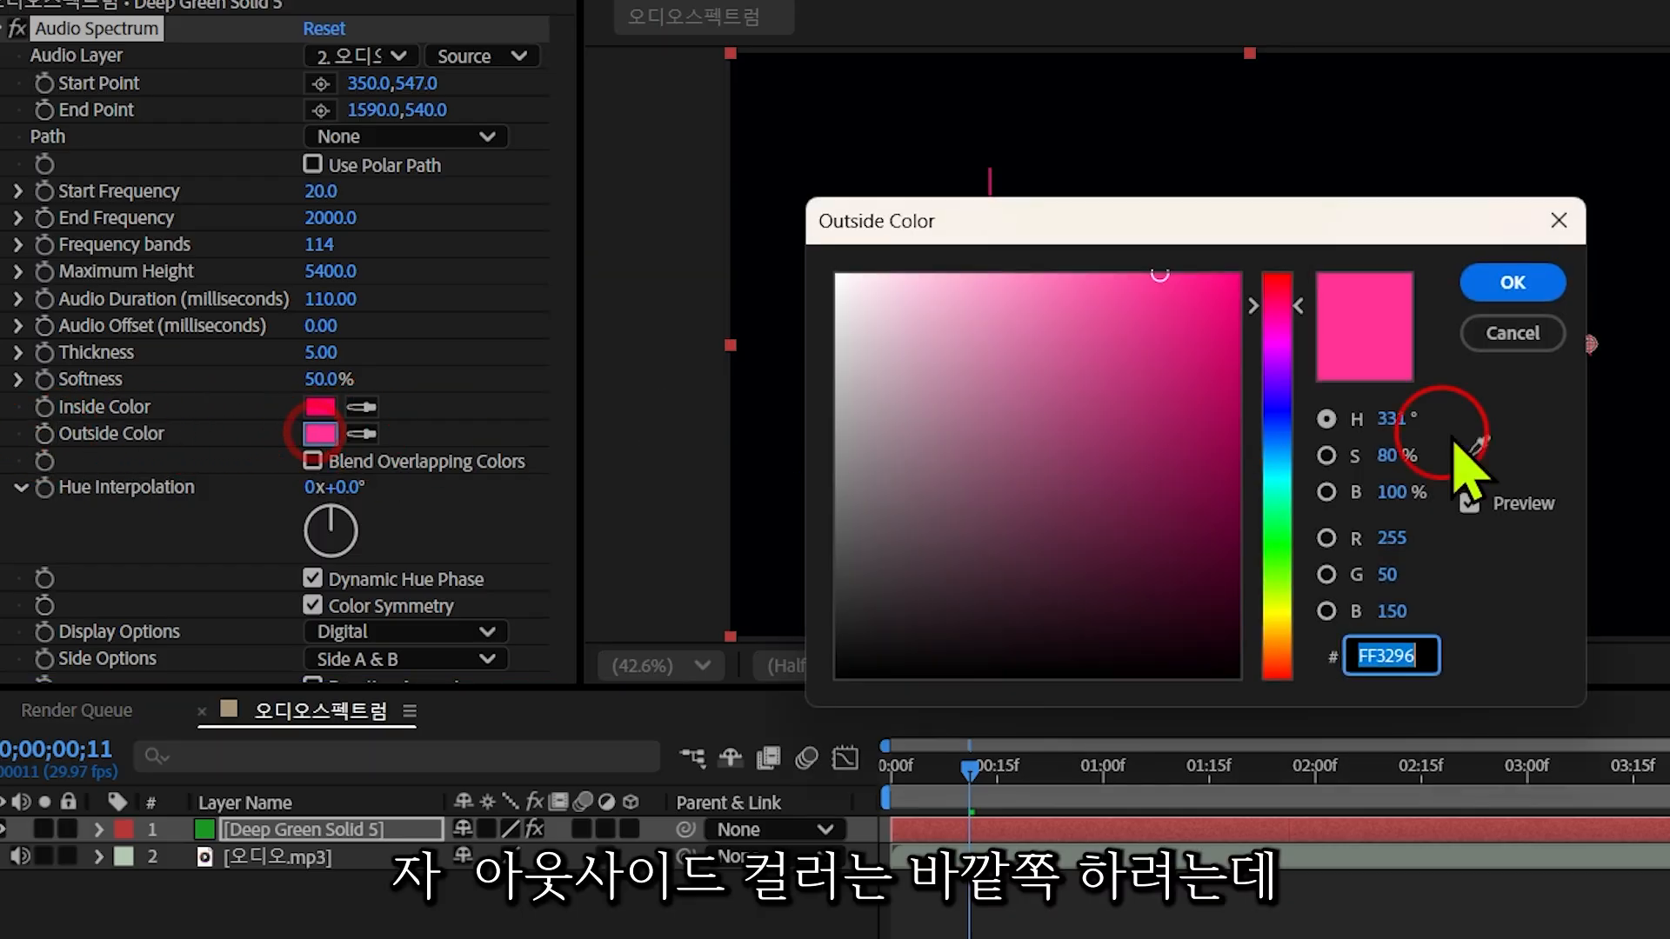
{"action": "left_click", "coordinate": [849, 280]}
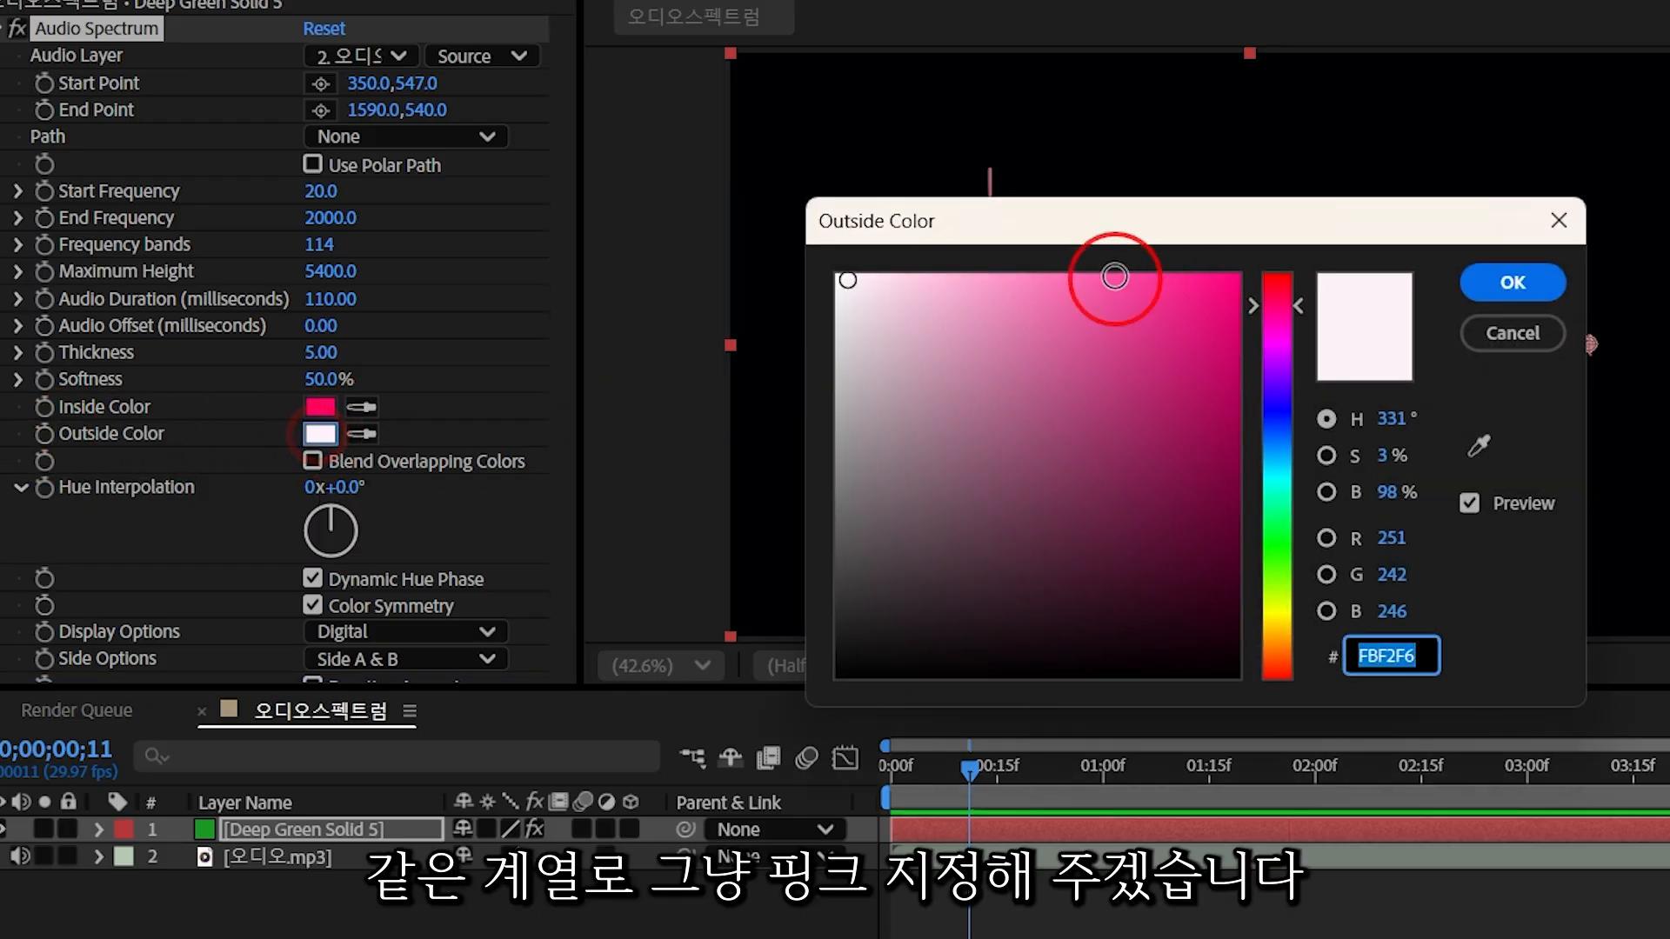
{"action": "left_click", "coordinate": [1116, 276]}
{"action": "left_click", "coordinate": [1512, 282]}
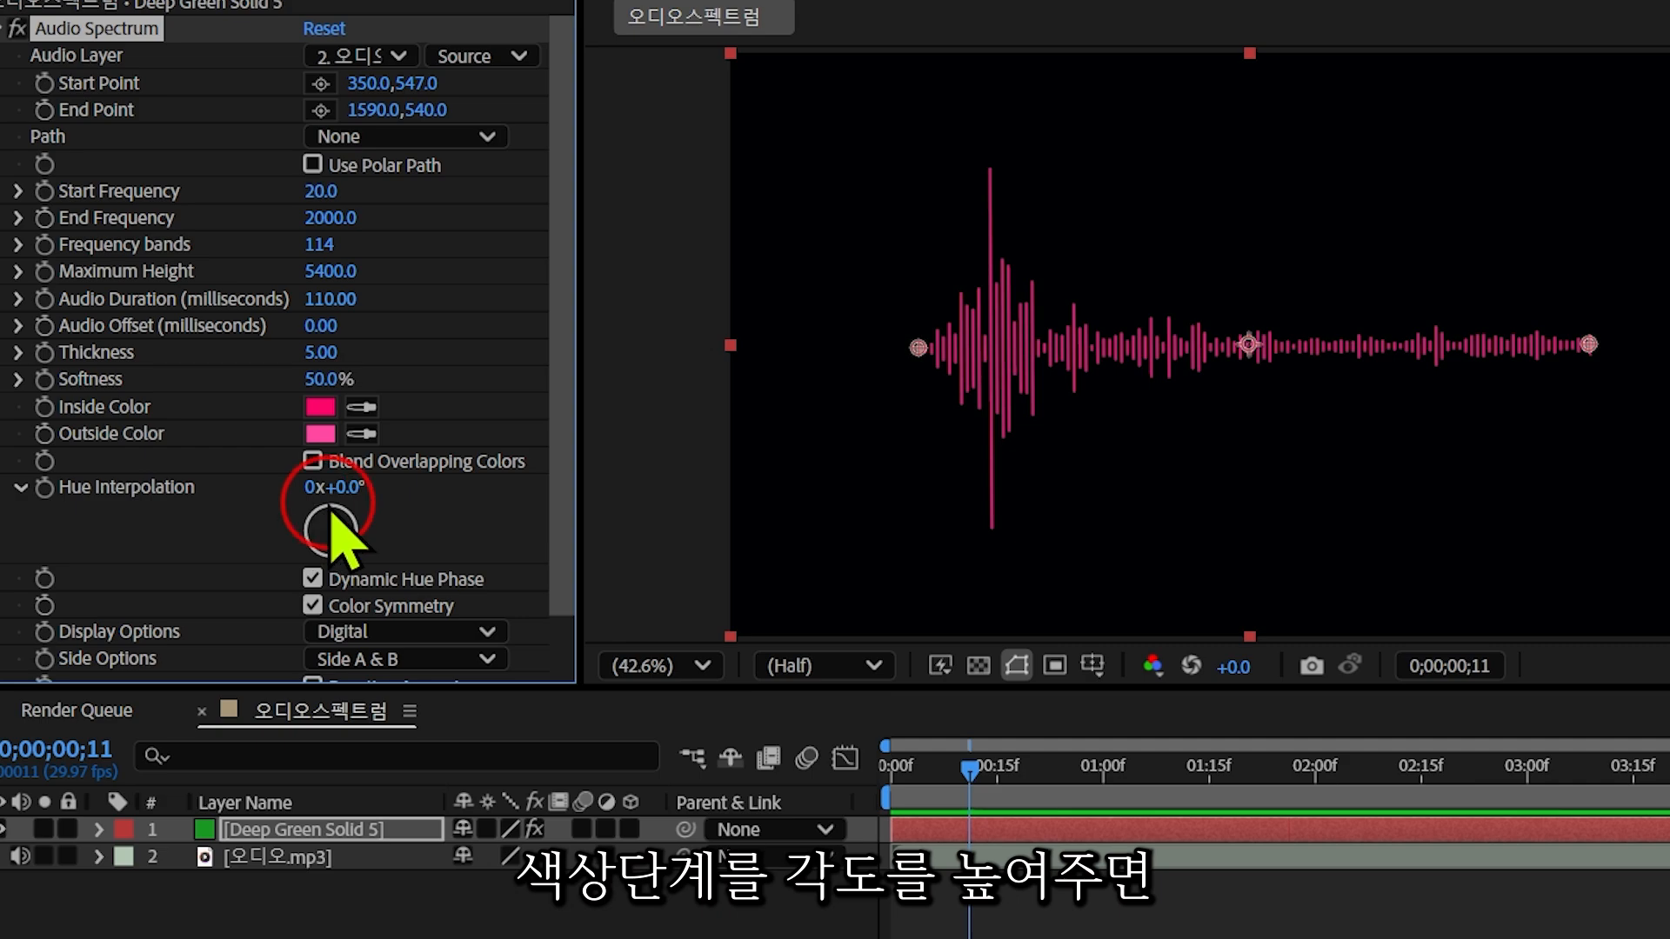
Step: Raise the spectrum's Hue Interpolation to 306° for rainbow colours and preview the animation
{"action": "left_click_drag", "start_coordinate": [359, 489], "coordinate": [625, 529]}
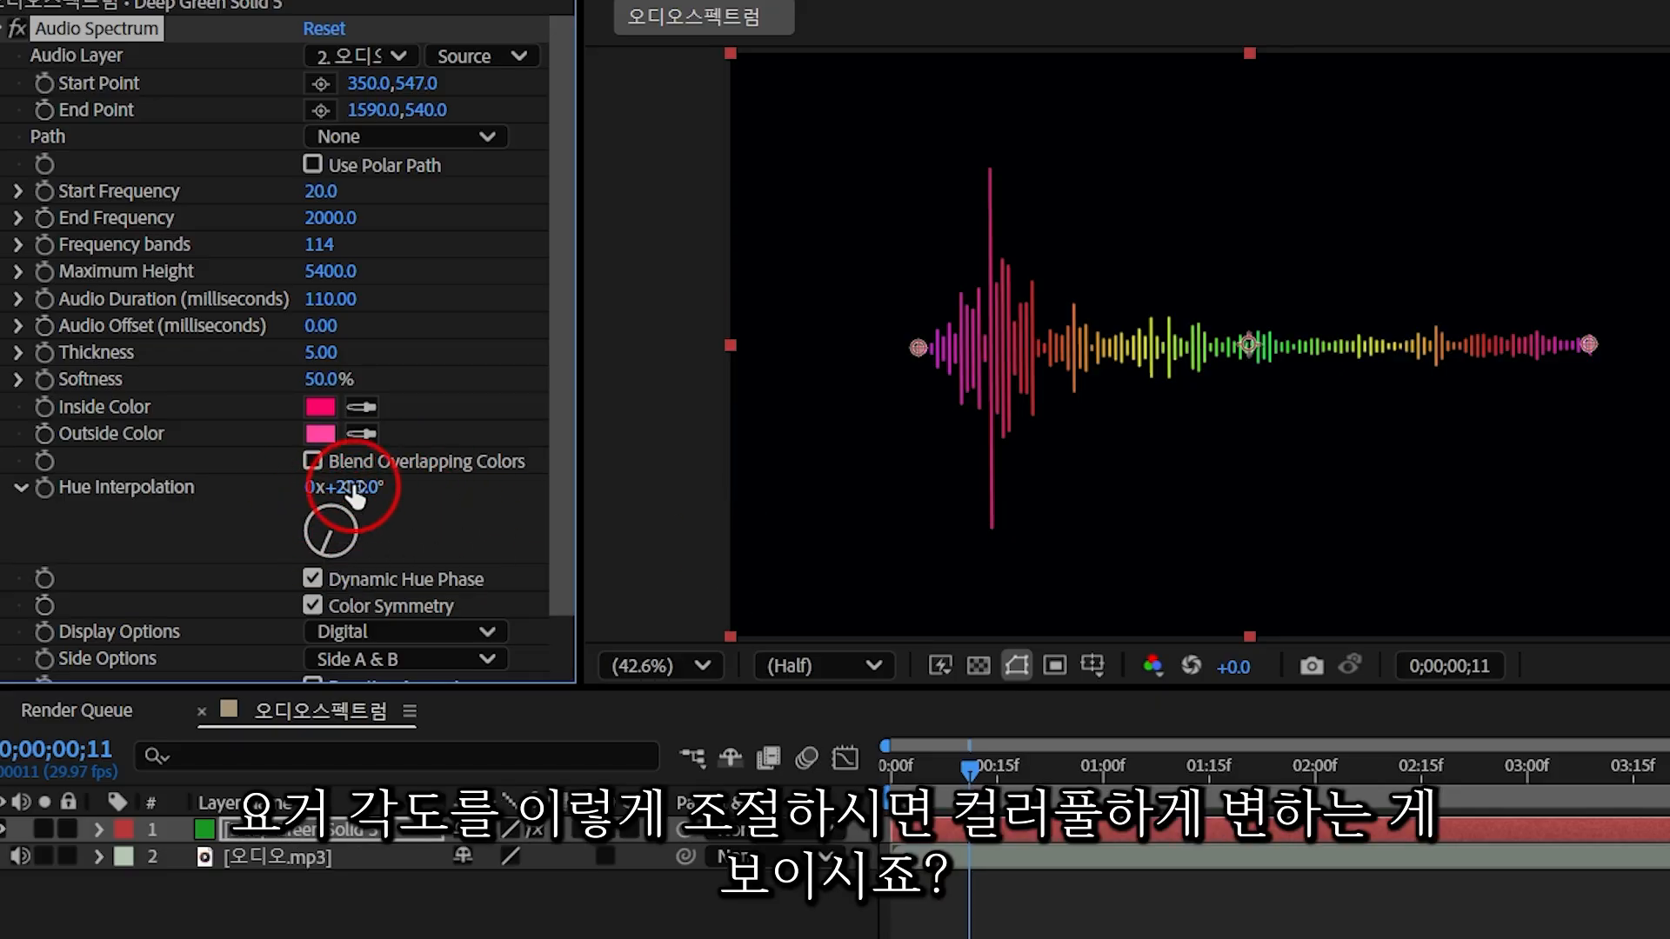
{"action": "left_click_drag", "start_coordinate": [398, 484], "coordinate": [520, 498]}
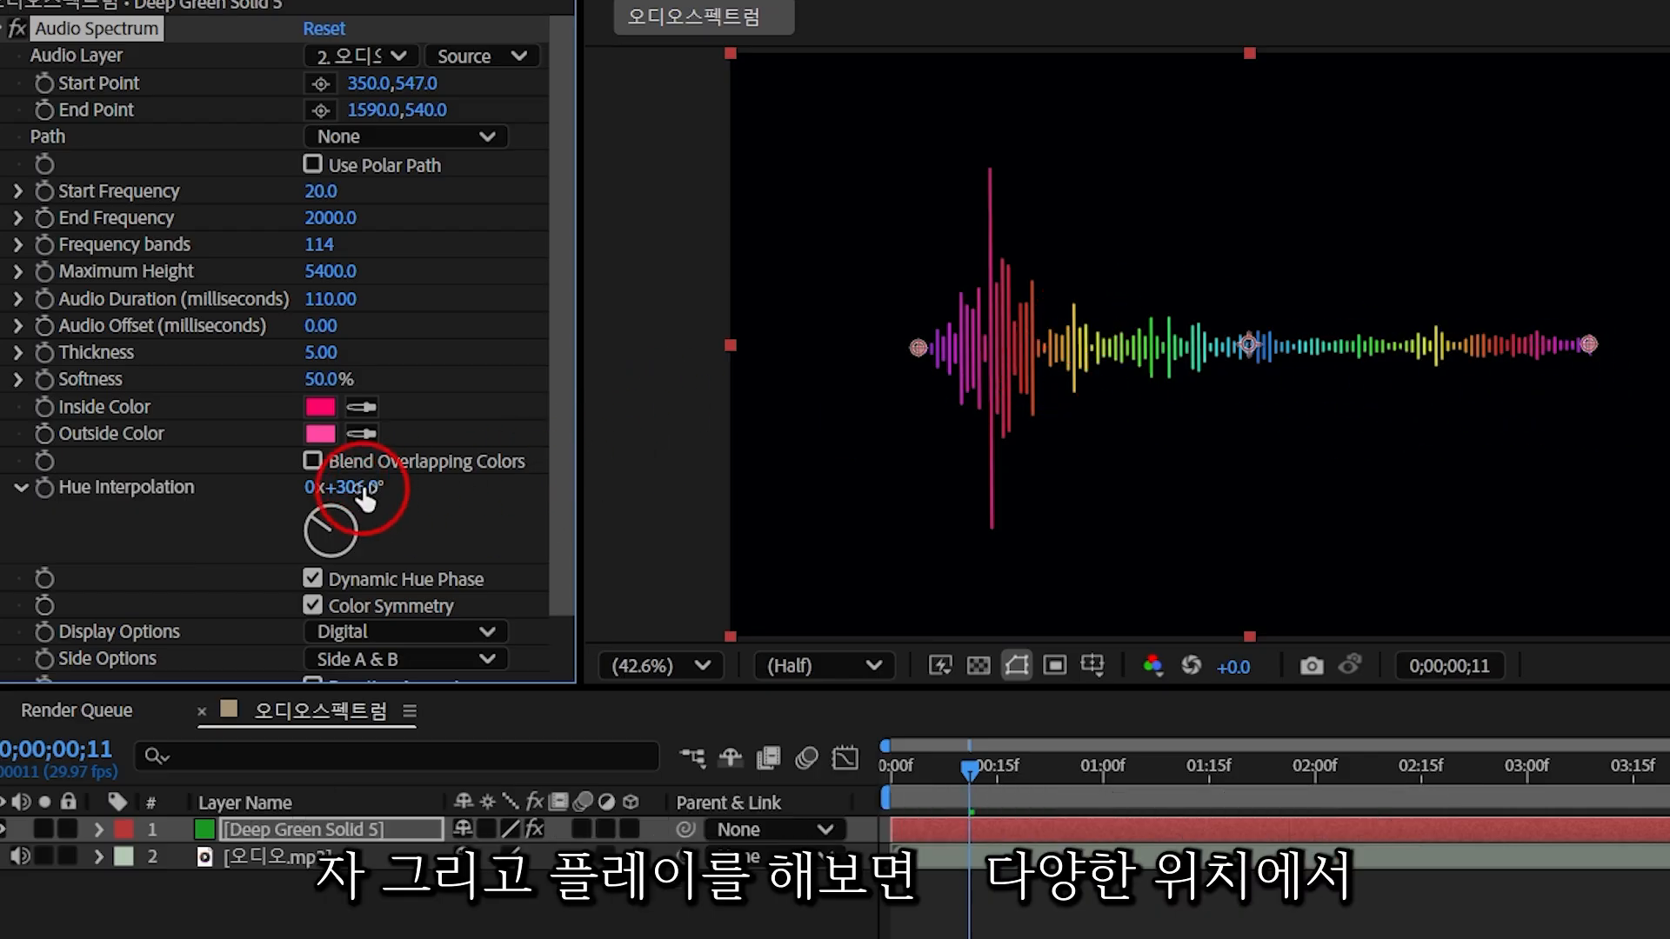
{"action": "key", "text": "space"}
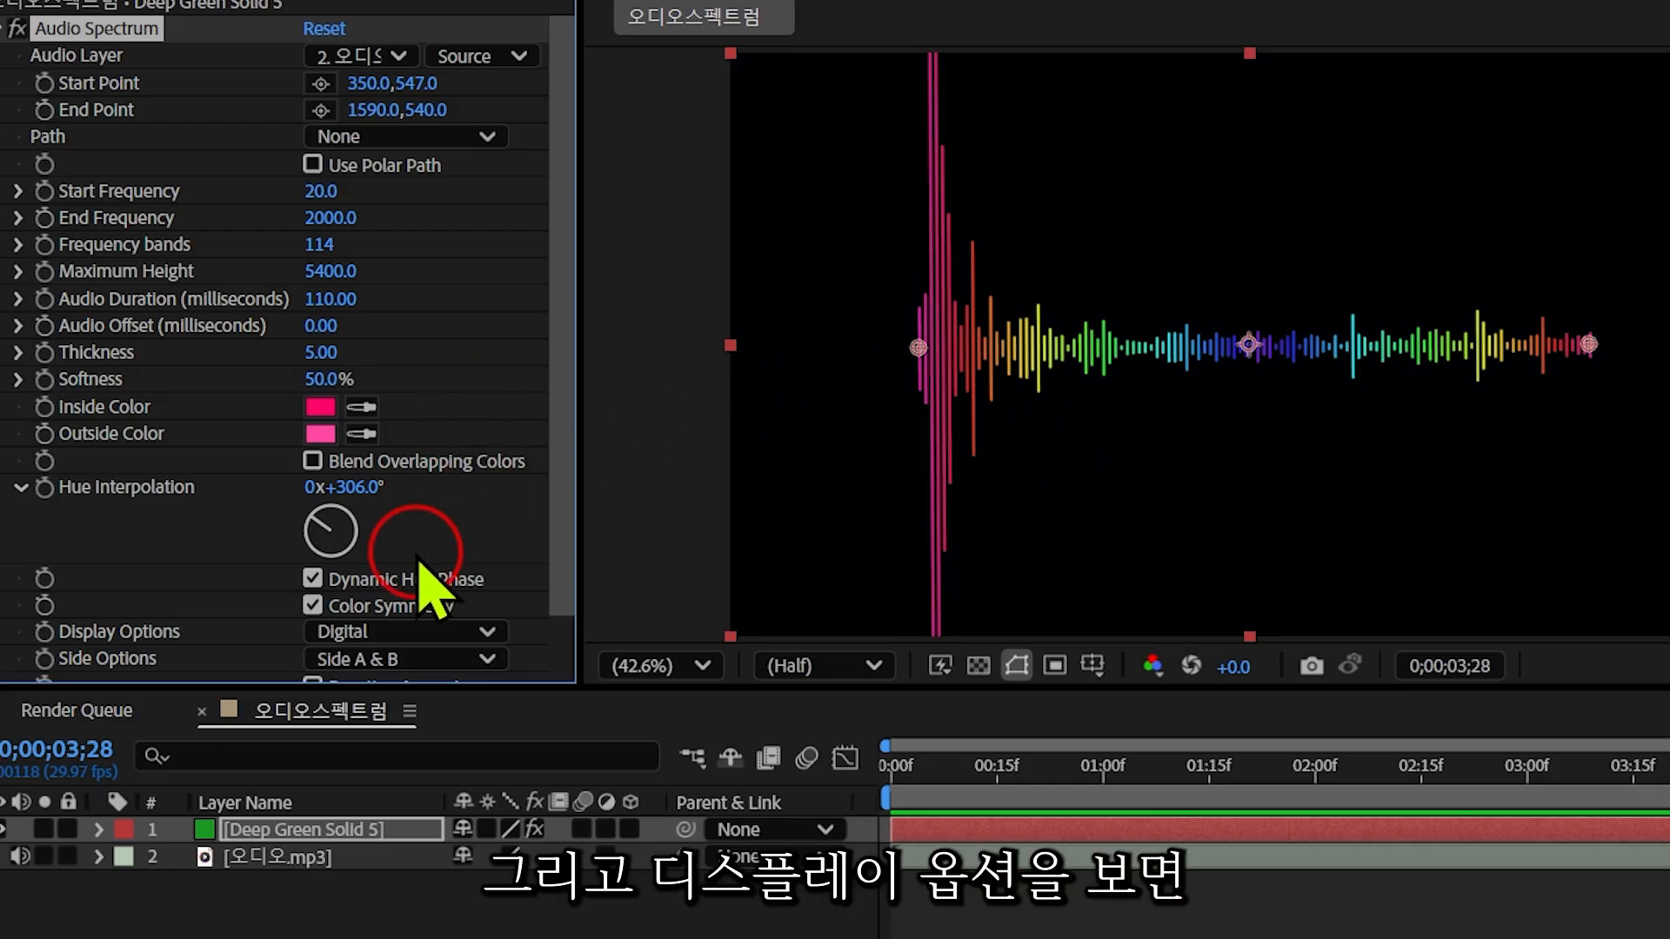
Step: Try the Analog lines display option on the spectrum and preview the animation
{"action": "scroll", "coordinate": [429, 578], "scroll_direction": "down", "scroll_amount": 2}
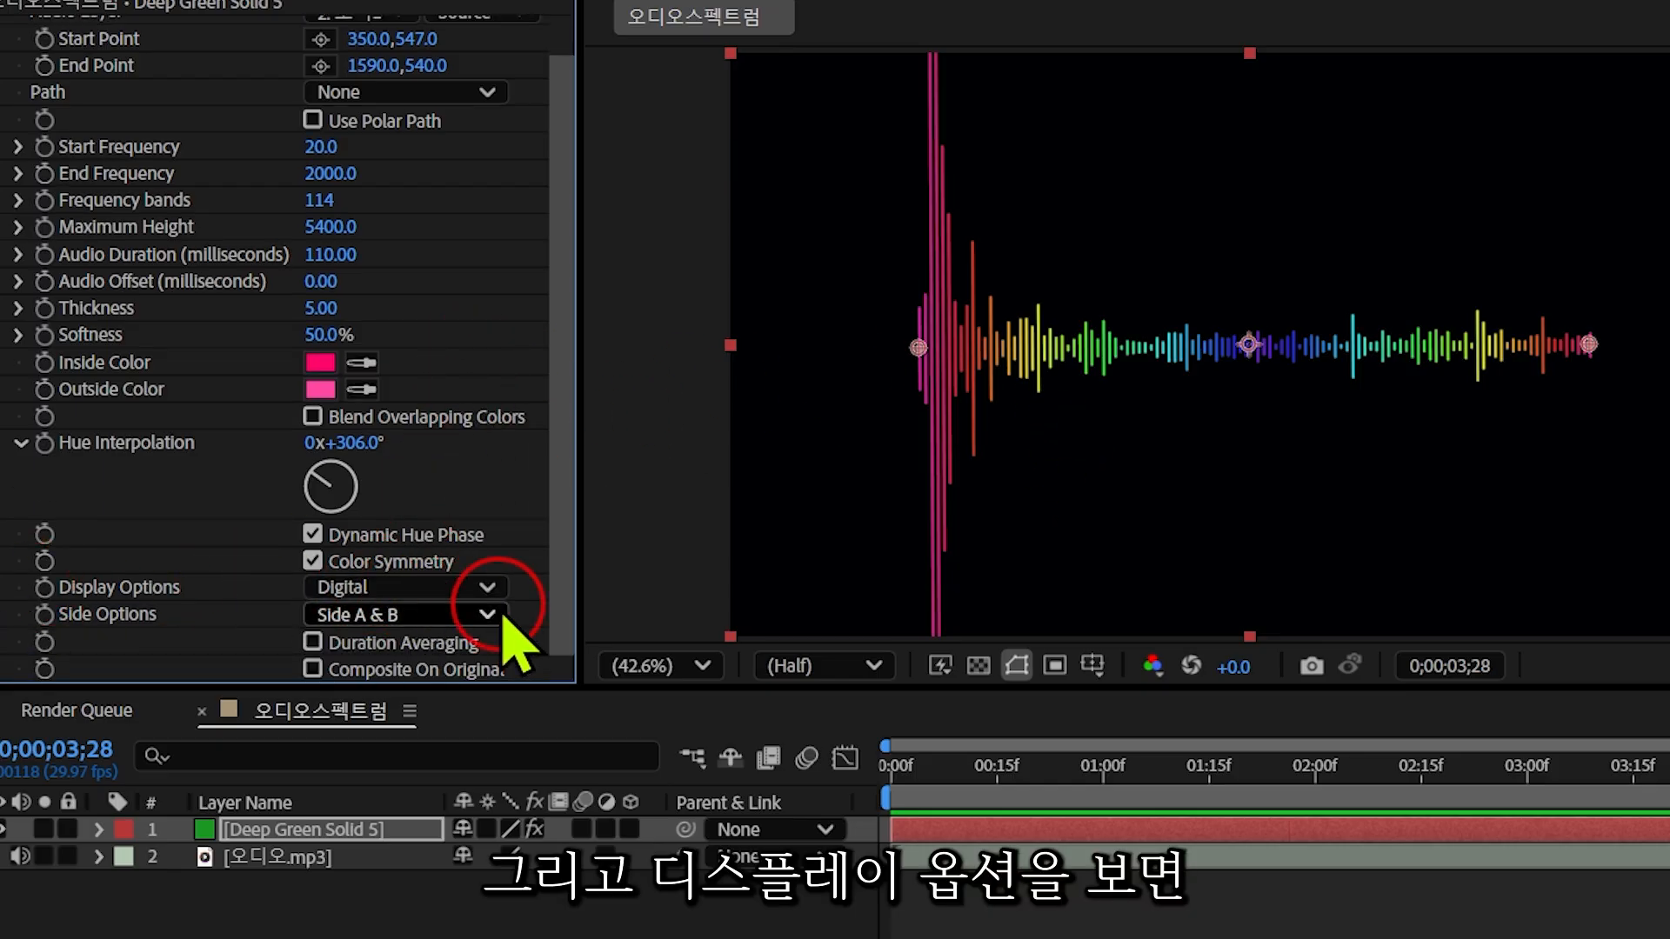
{"action": "left_click", "coordinate": [501, 592]}
{"action": "left_click", "coordinate": [383, 654]}
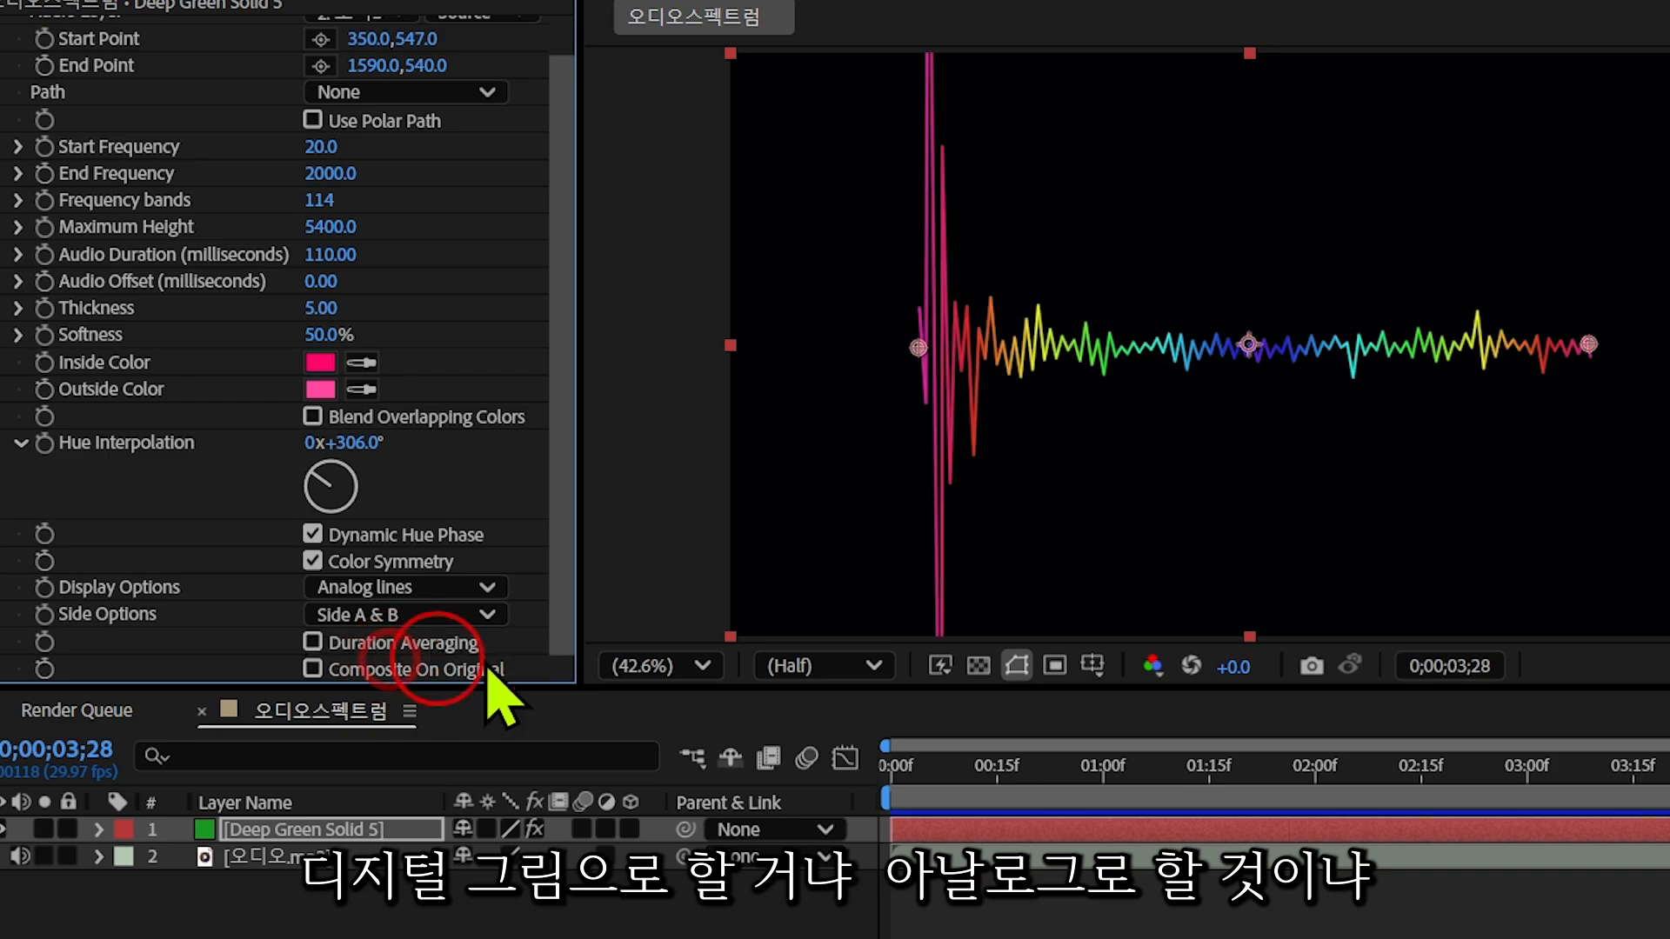
{"action": "key", "text": "space"}
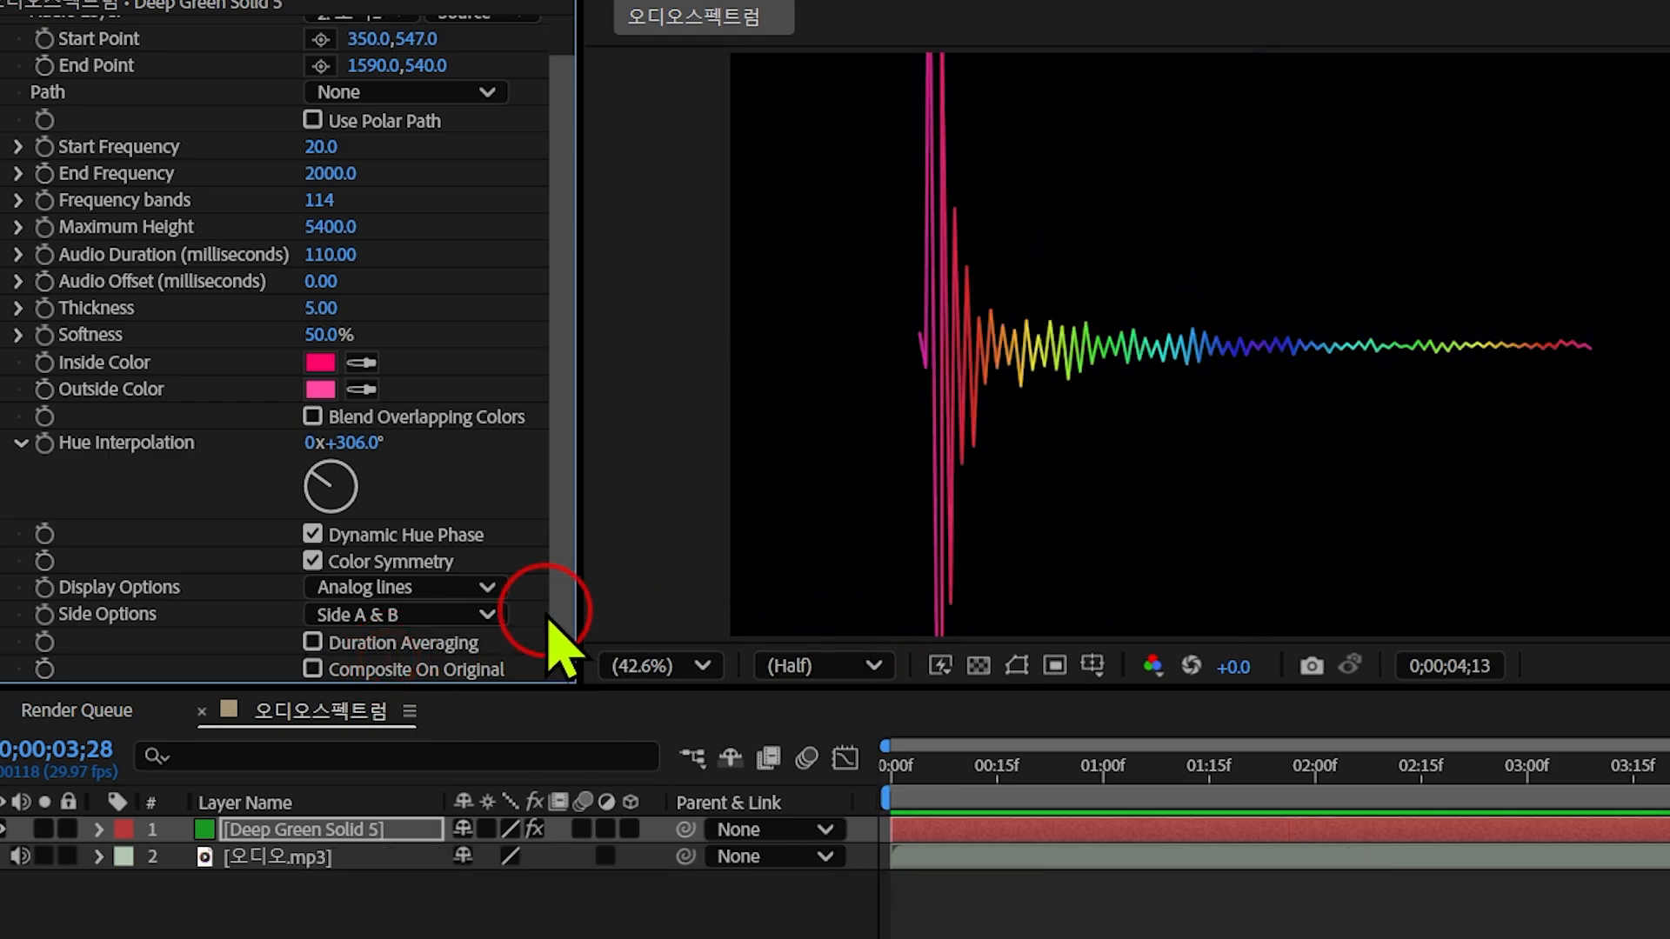
{"action": "key", "text": "space"}
Step: Try the Analog dots display option on the spectrum and preview the animation
{"action": "left_click", "coordinate": [485, 592]}
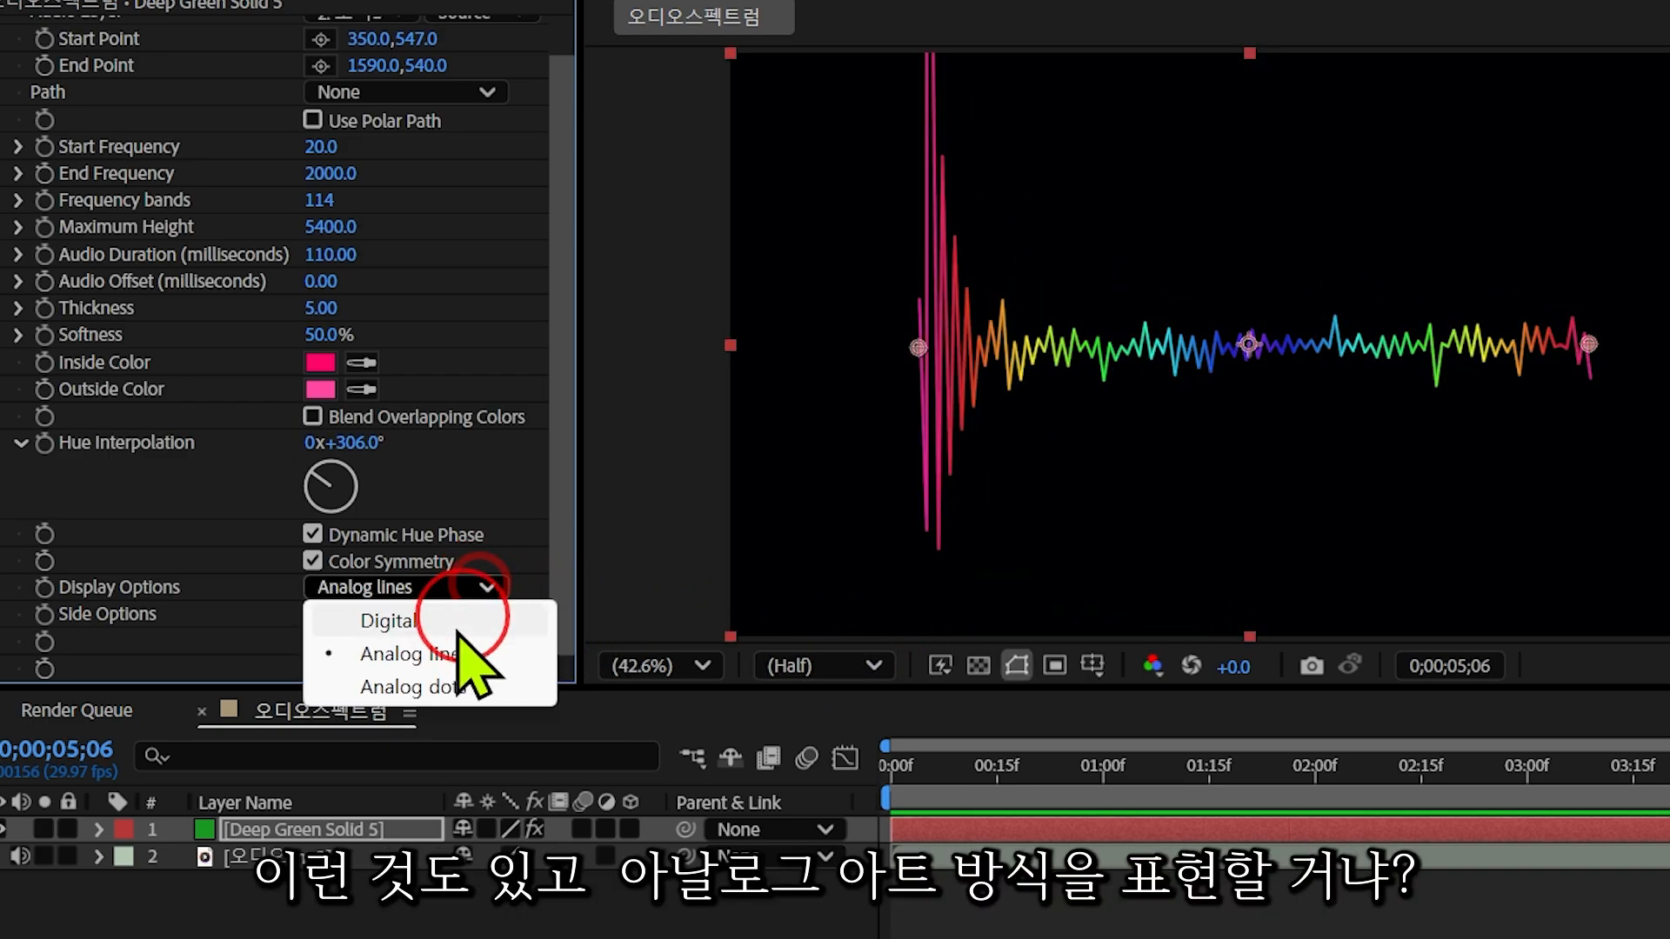
{"action": "left_click", "coordinate": [387, 690]}
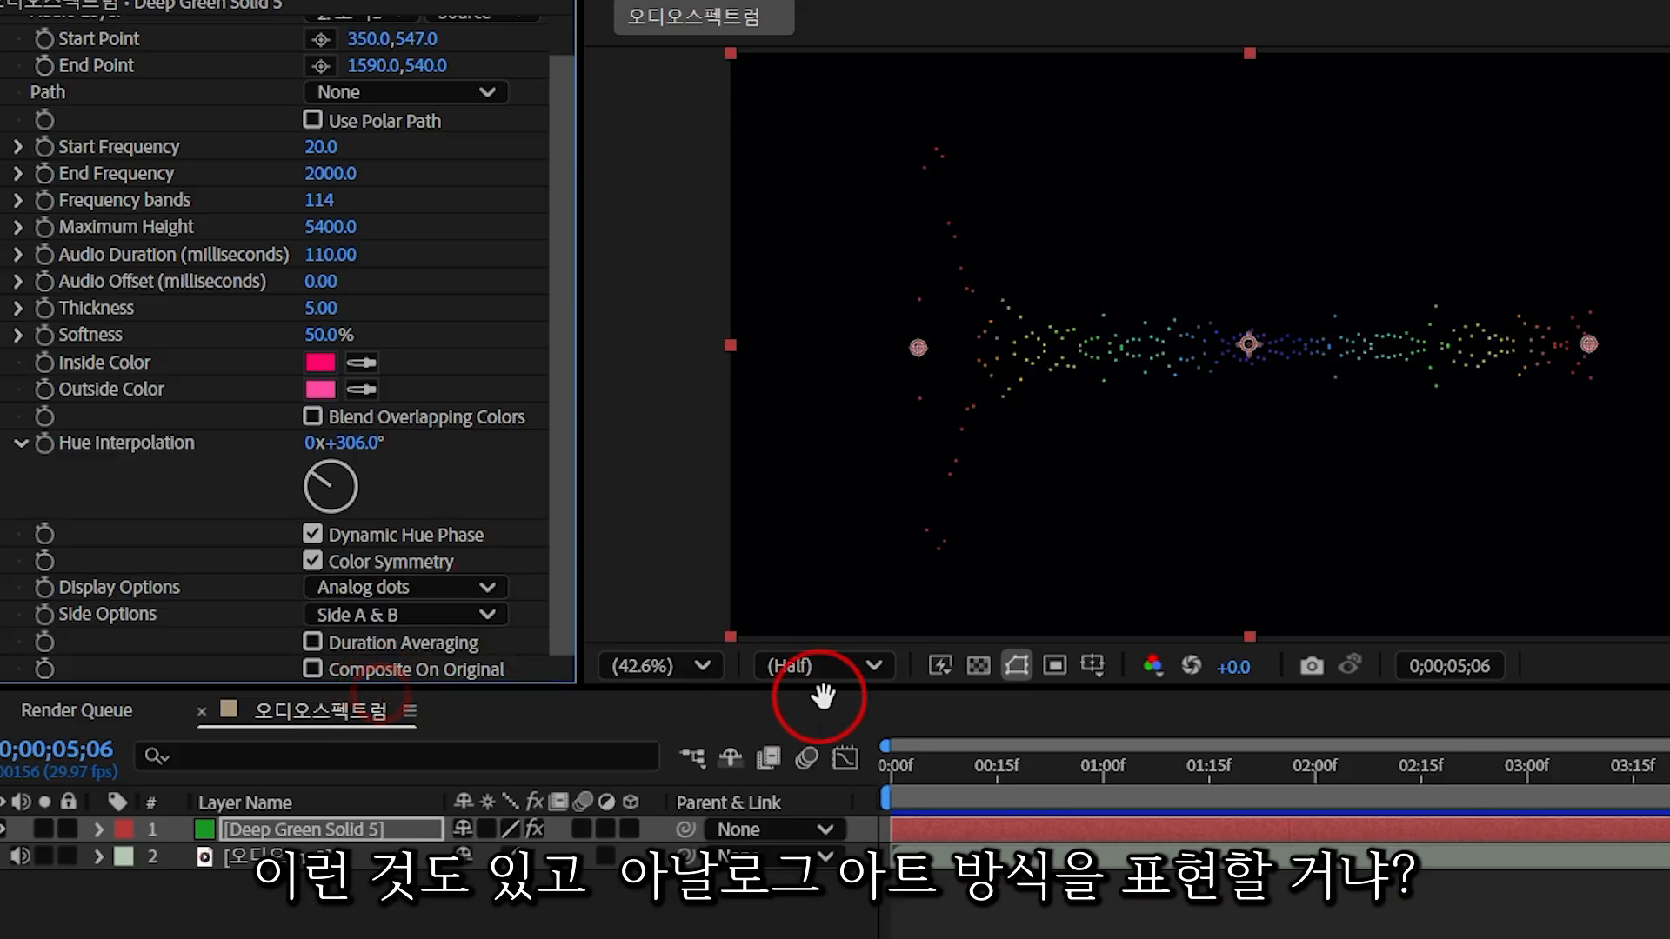
{"action": "key", "text": "space"}
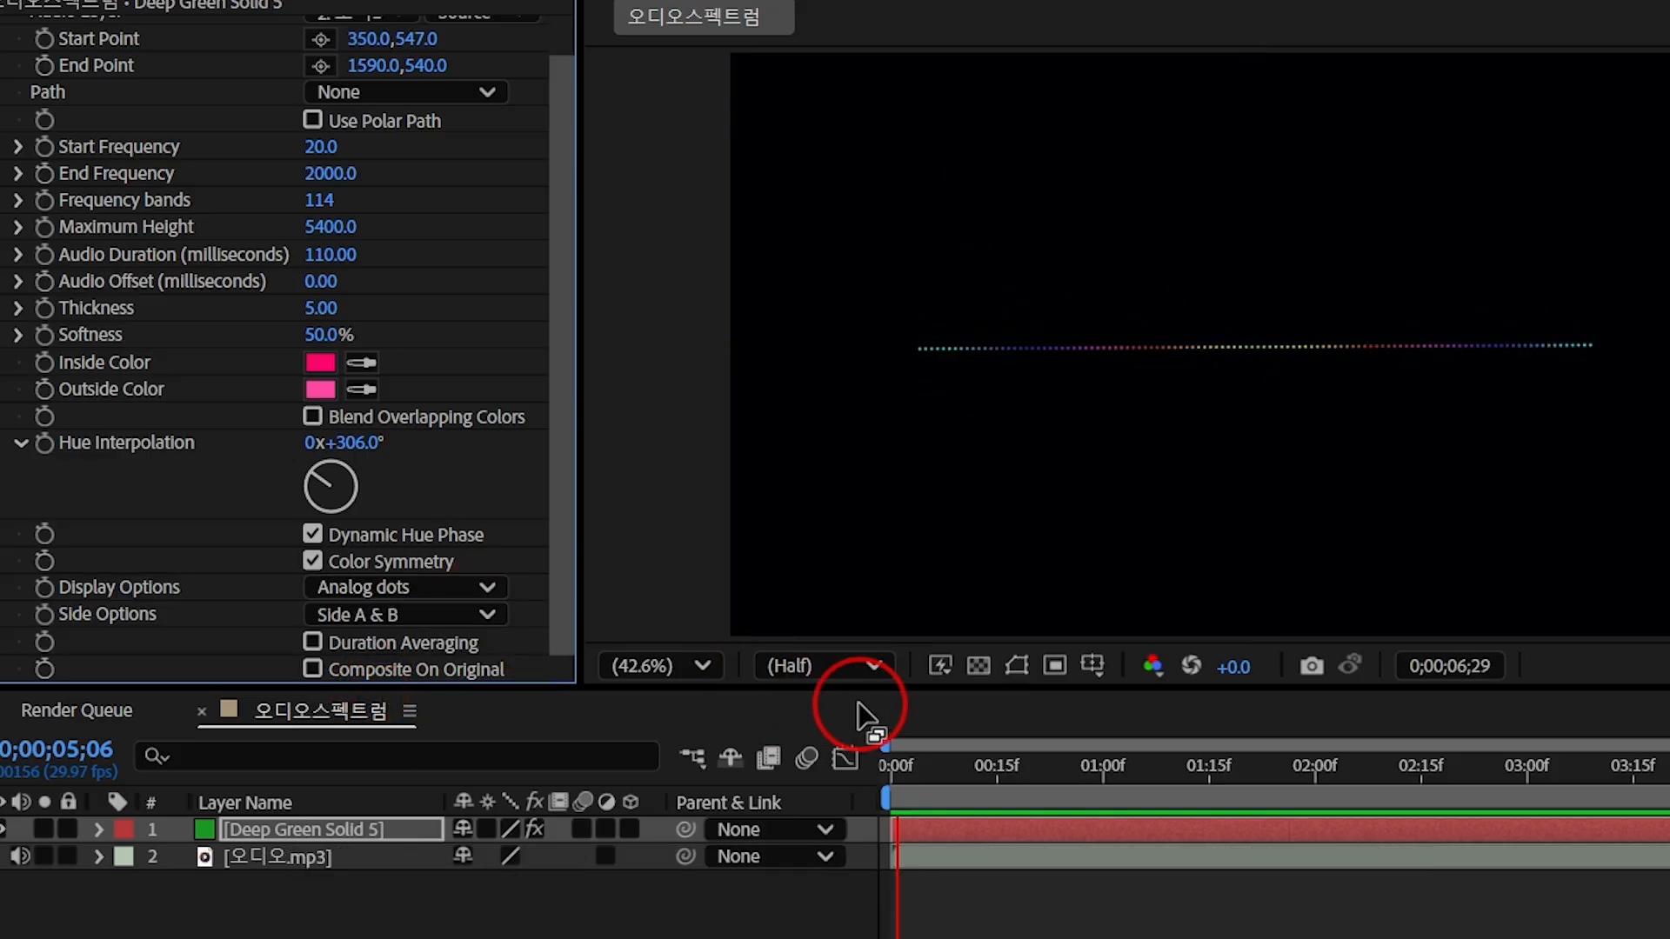
Step: Turn off Color Symmetry, set Display Options to Digital, and preview the spectrum from near the start of the timeline
{"action": "left_click", "coordinate": [393, 661]}
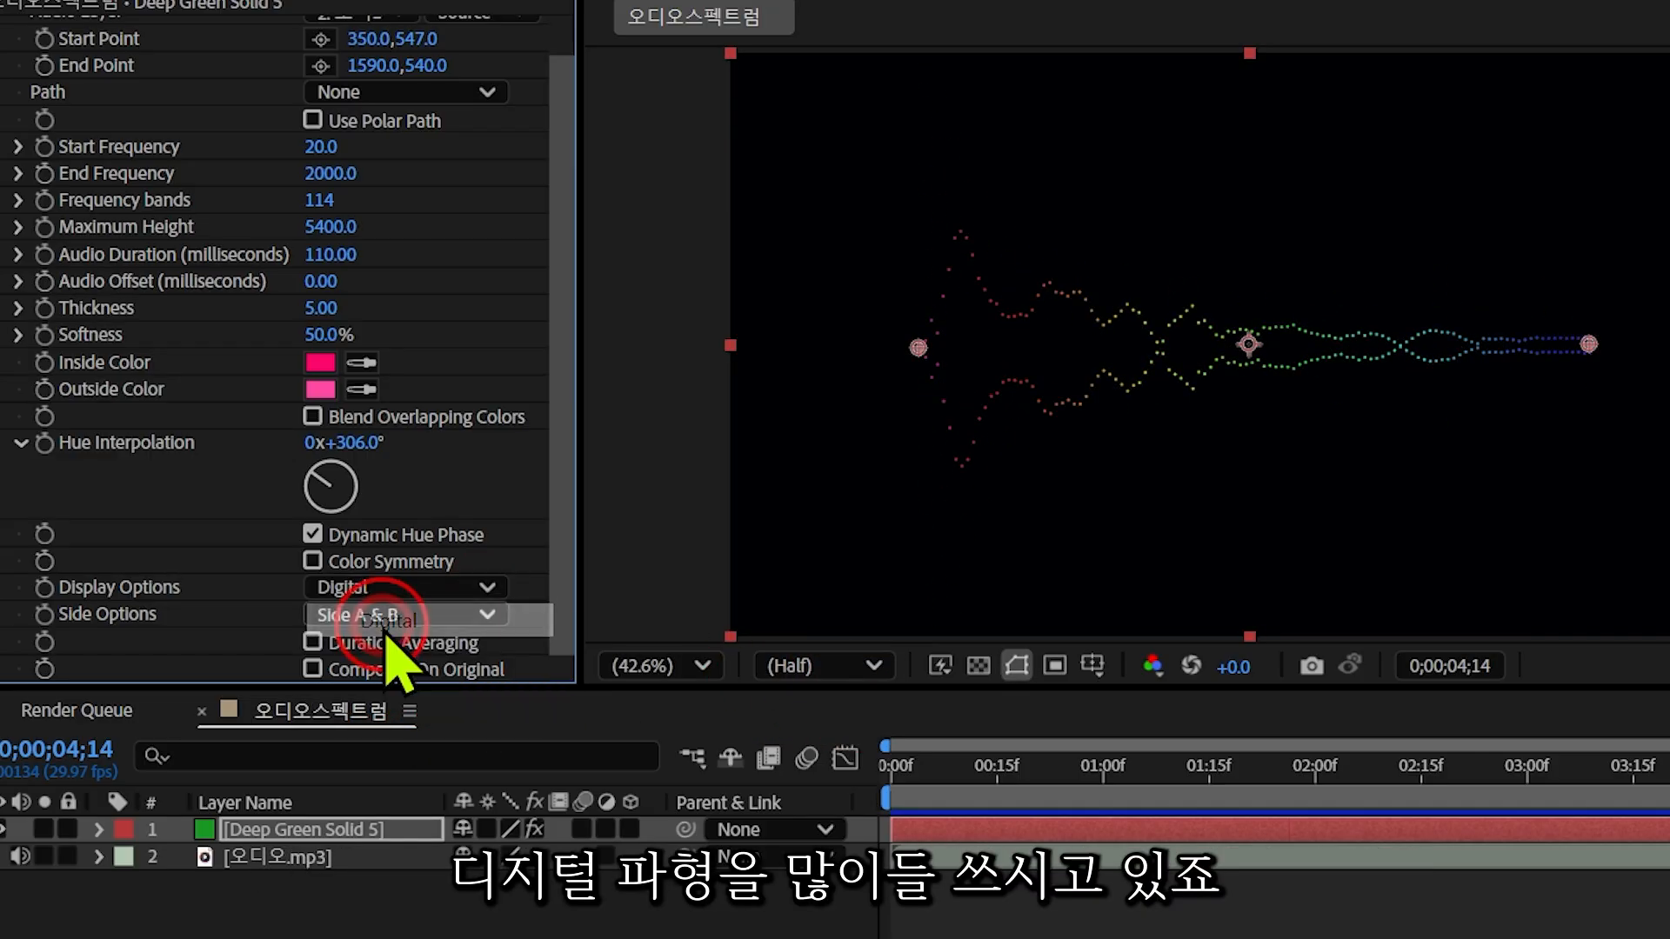
{"action": "left_click", "coordinate": [902, 781]}
{"action": "key", "text": "space"}
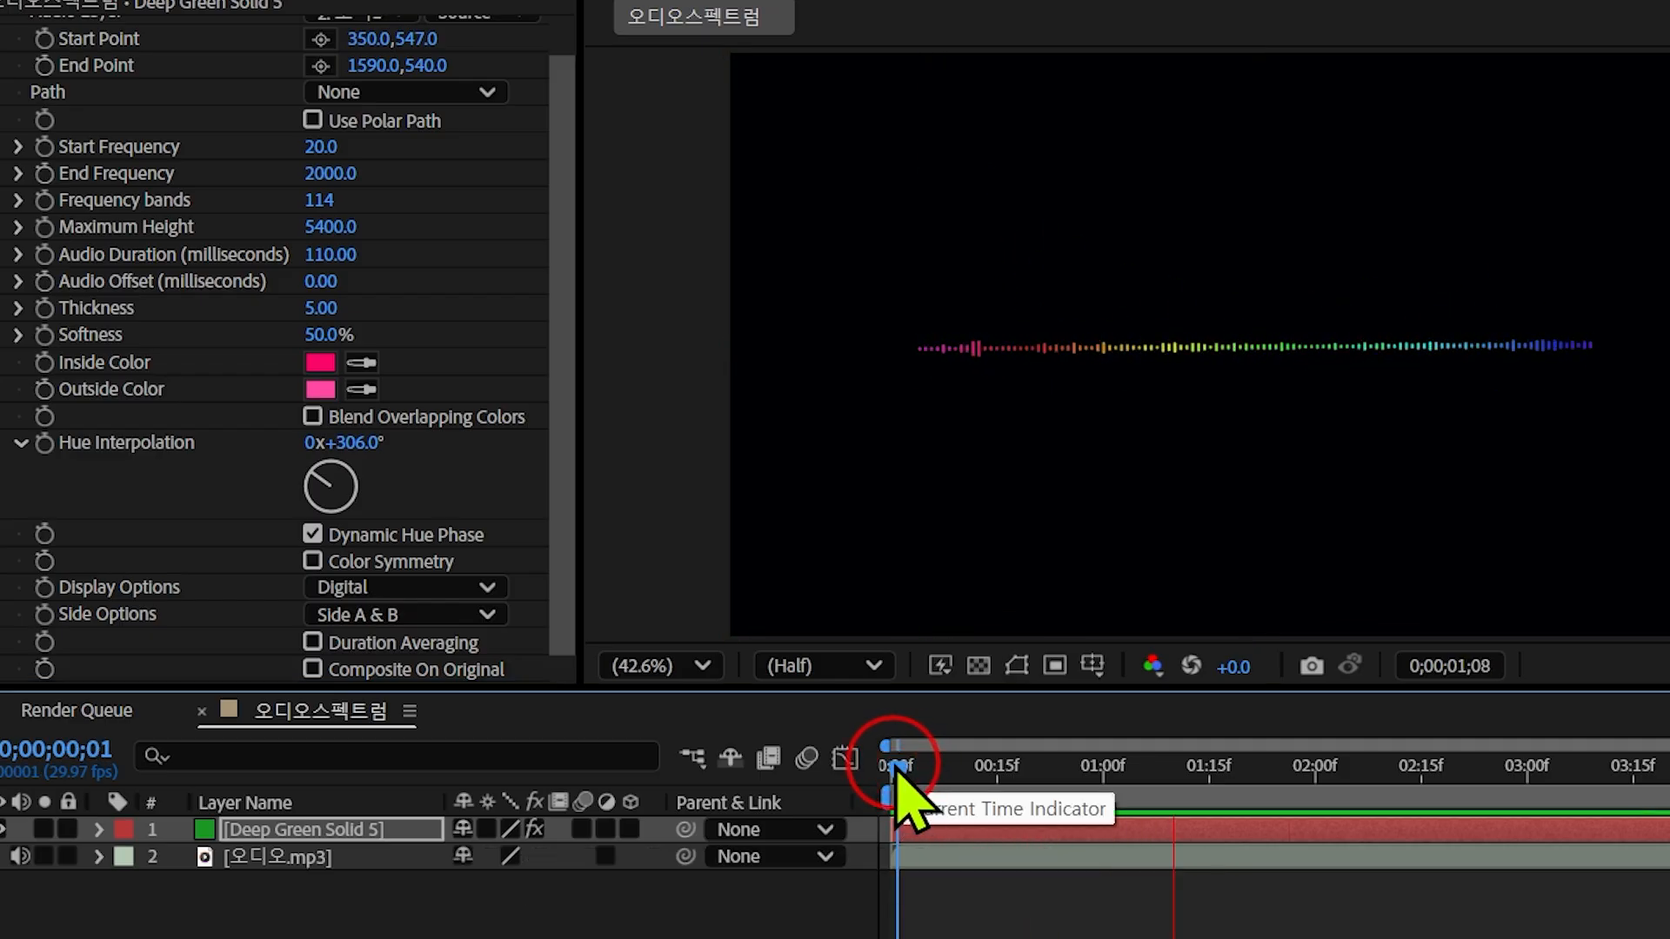
{"action": "key", "text": "space"}
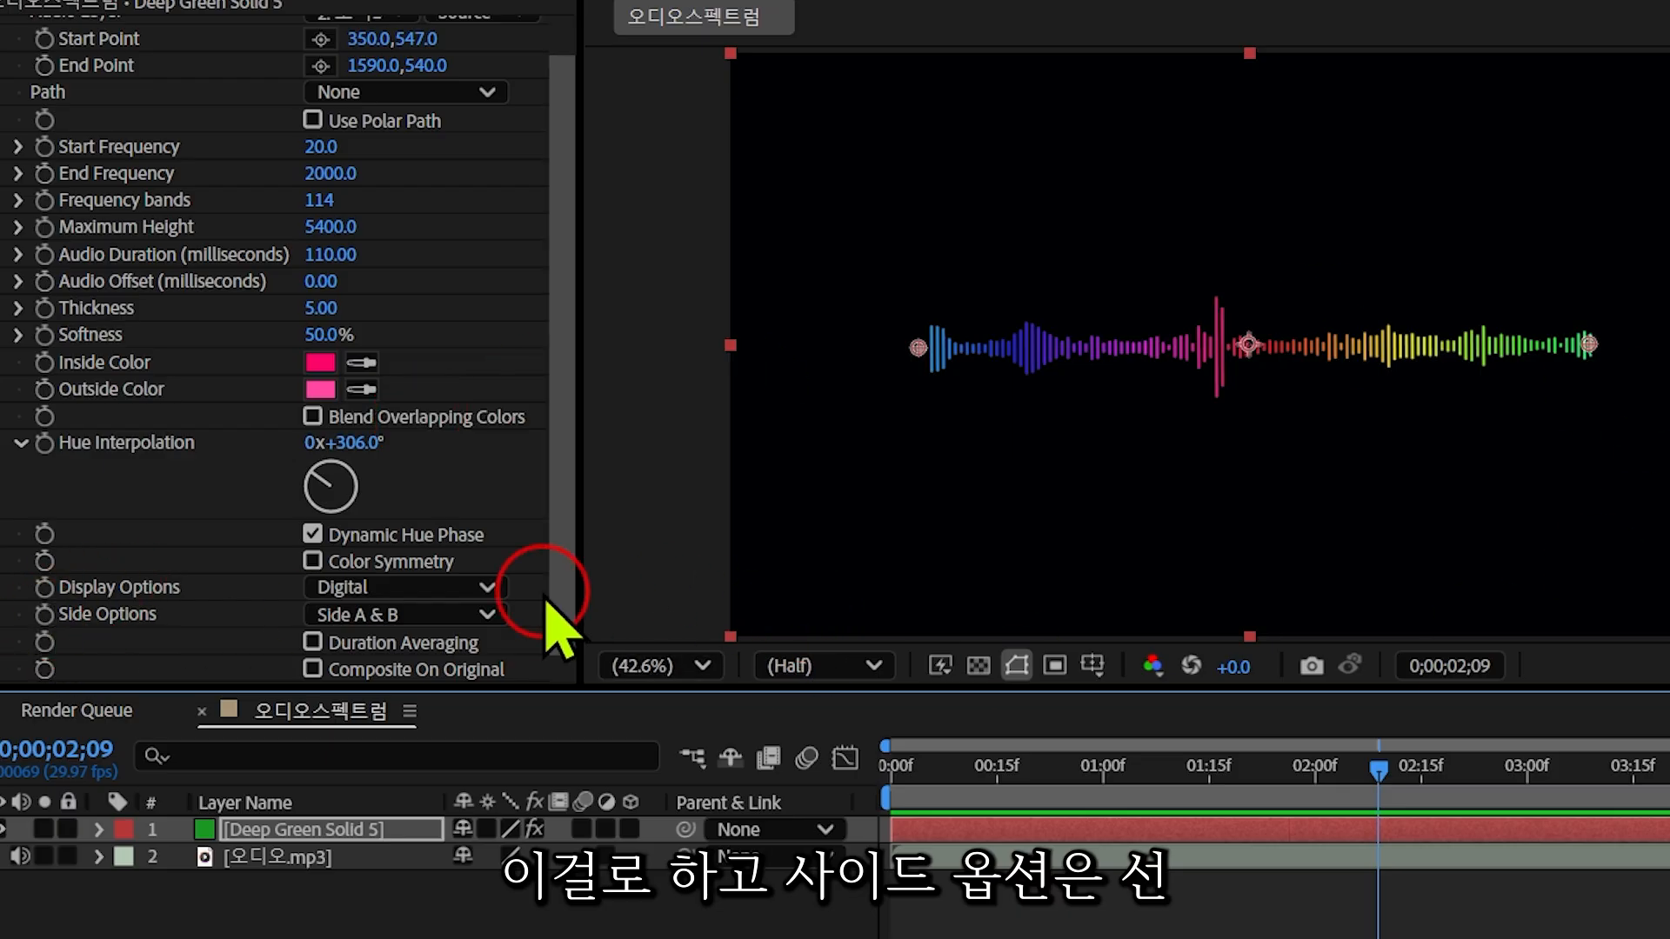
Step: Set the spectrum's Side Options to Side A and preview the animation
{"action": "left_click", "coordinate": [485, 614]}
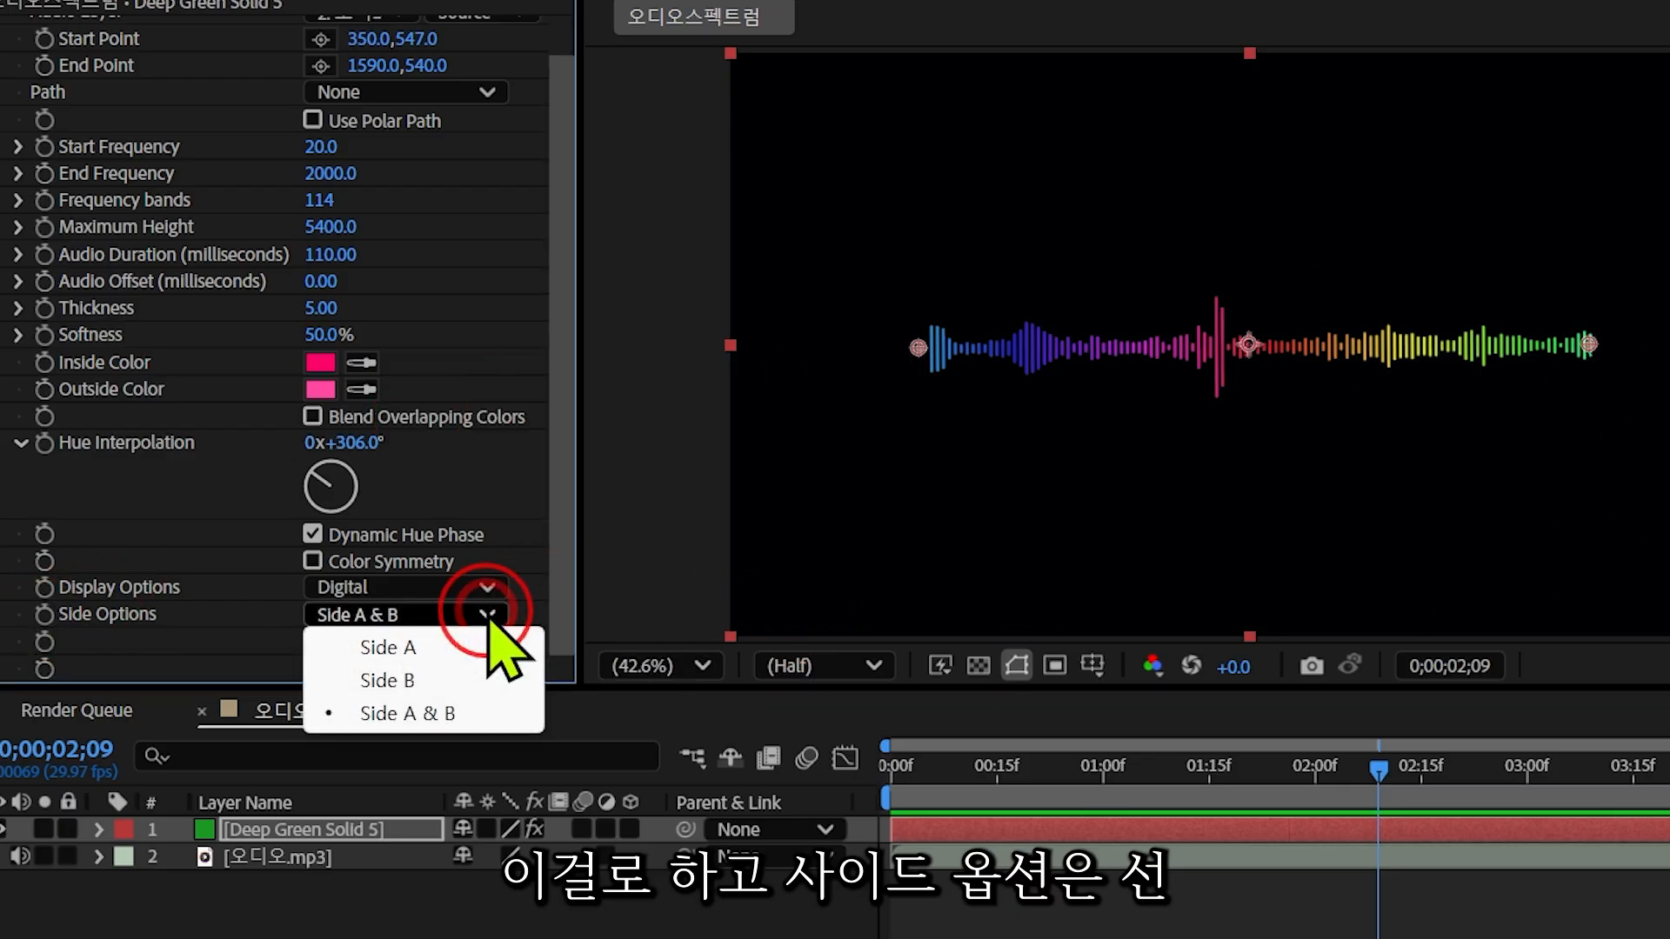
{"action": "left_click", "coordinate": [405, 649]}
{"action": "key", "text": "space"}
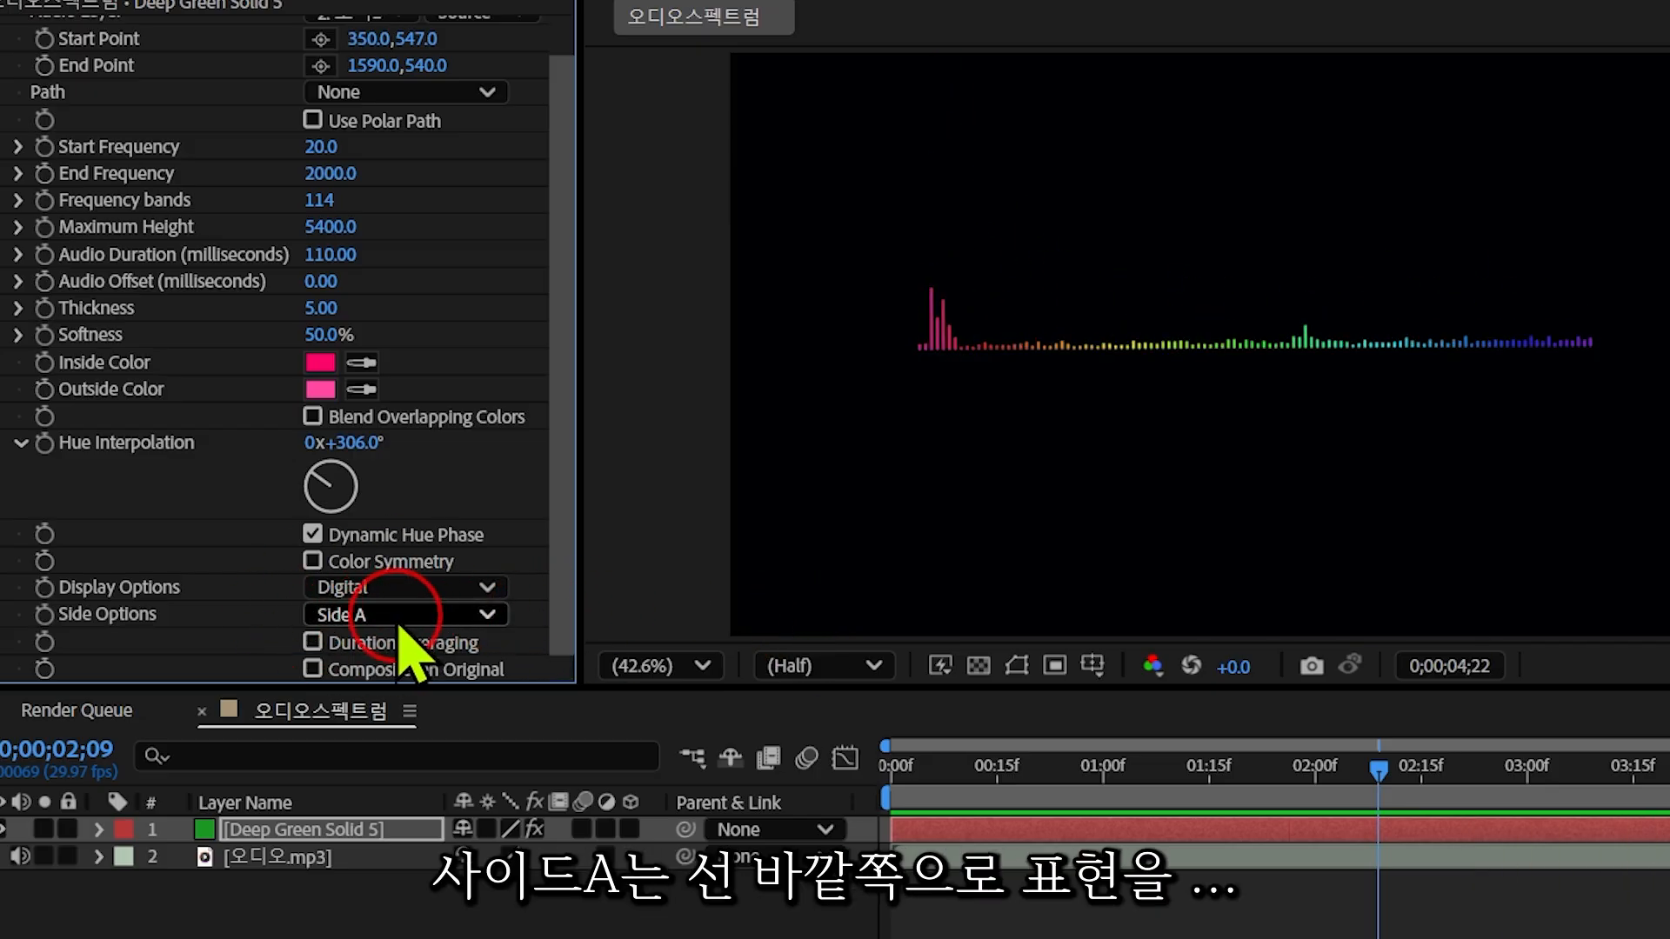
{"action": "key", "text": "space"}
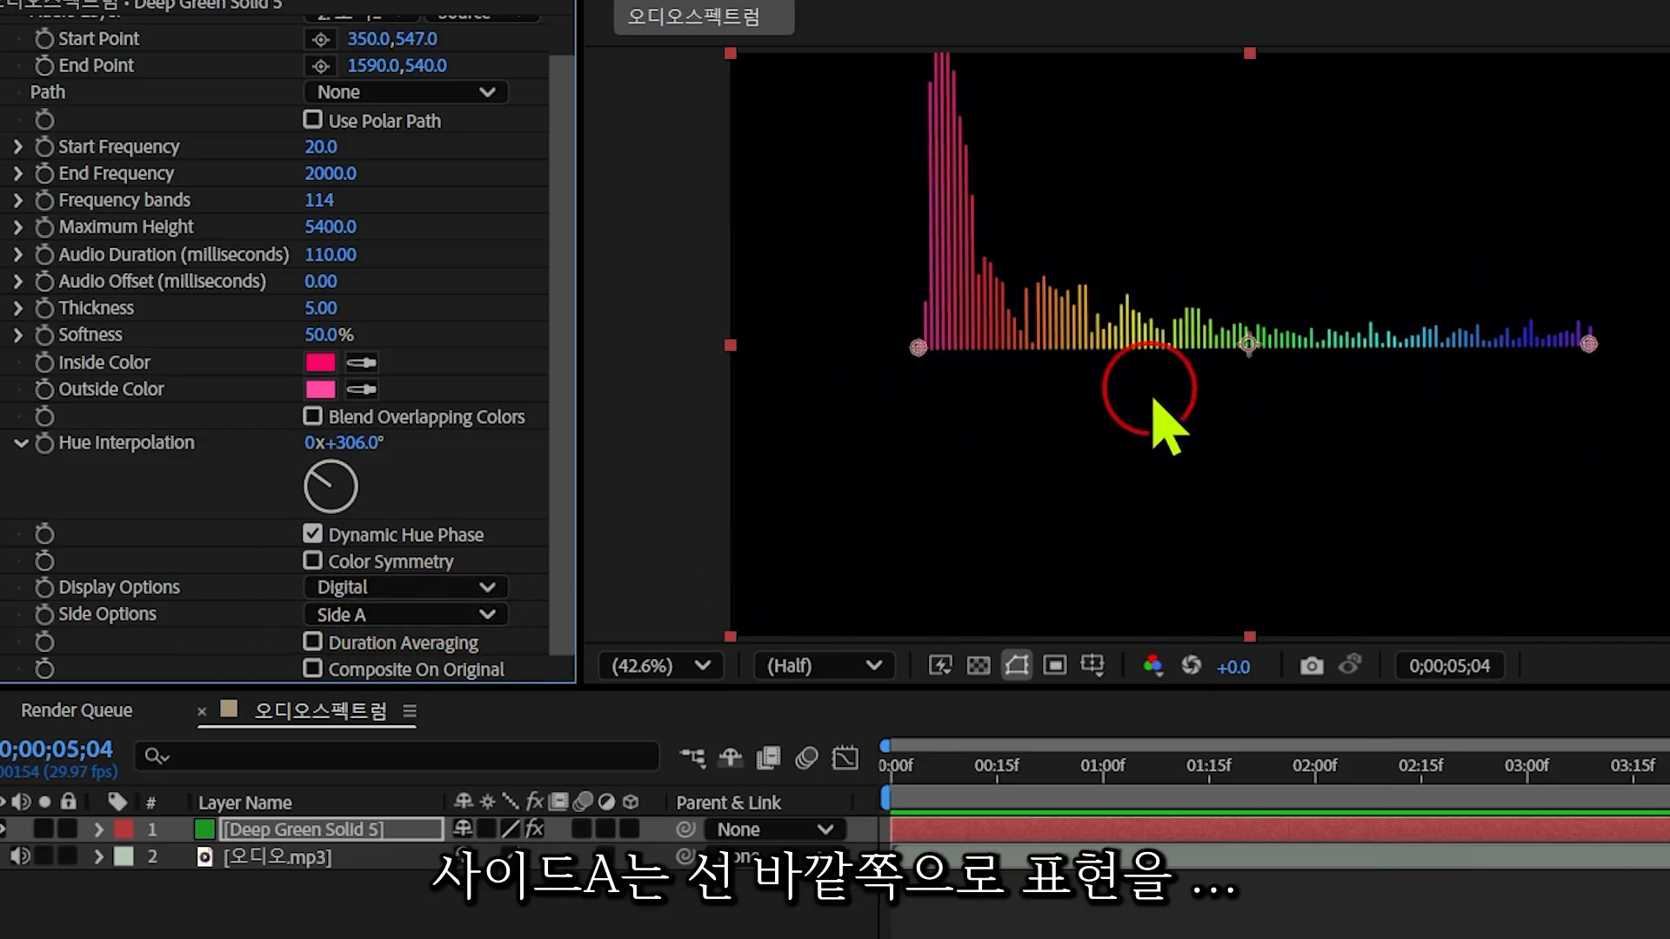
{"action": "key", "text": "space"}
Step: Switch the spectrum's Side Options to Side B and preview the animation from 0;00;00;23
{"action": "left_click", "coordinate": [487, 614]}
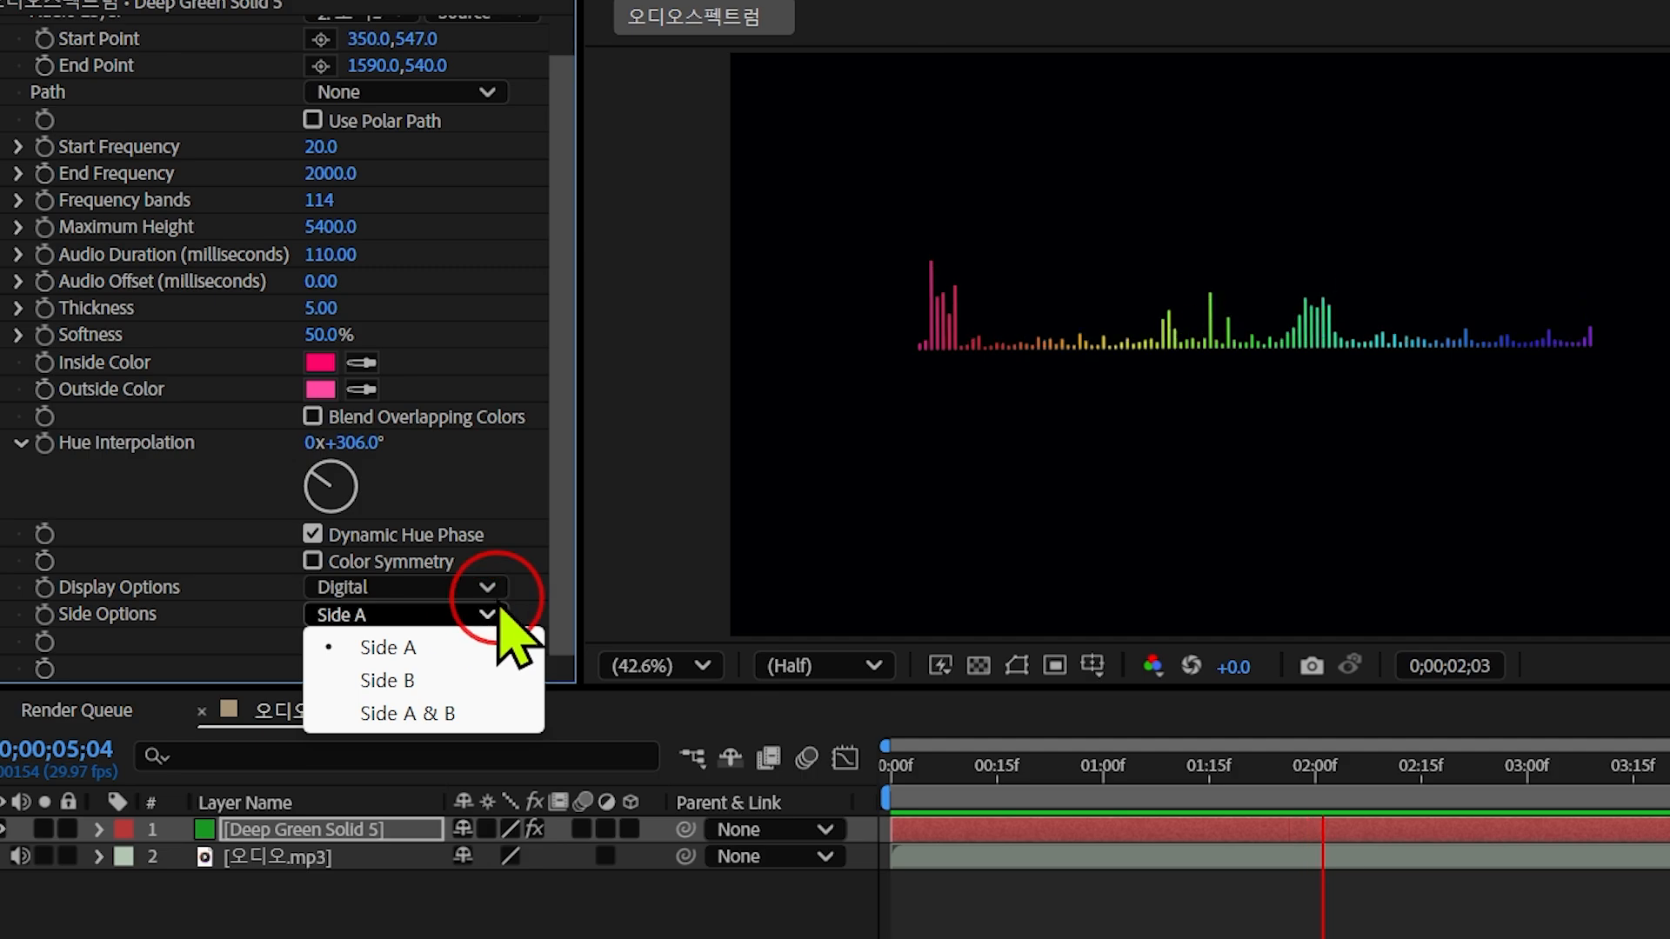
{"action": "left_click_drag", "start_coordinate": [910, 770], "coordinate": [1514, 770]}
{"action": "left_click", "coordinate": [484, 618]}
{"action": "left_click", "coordinate": [391, 684]}
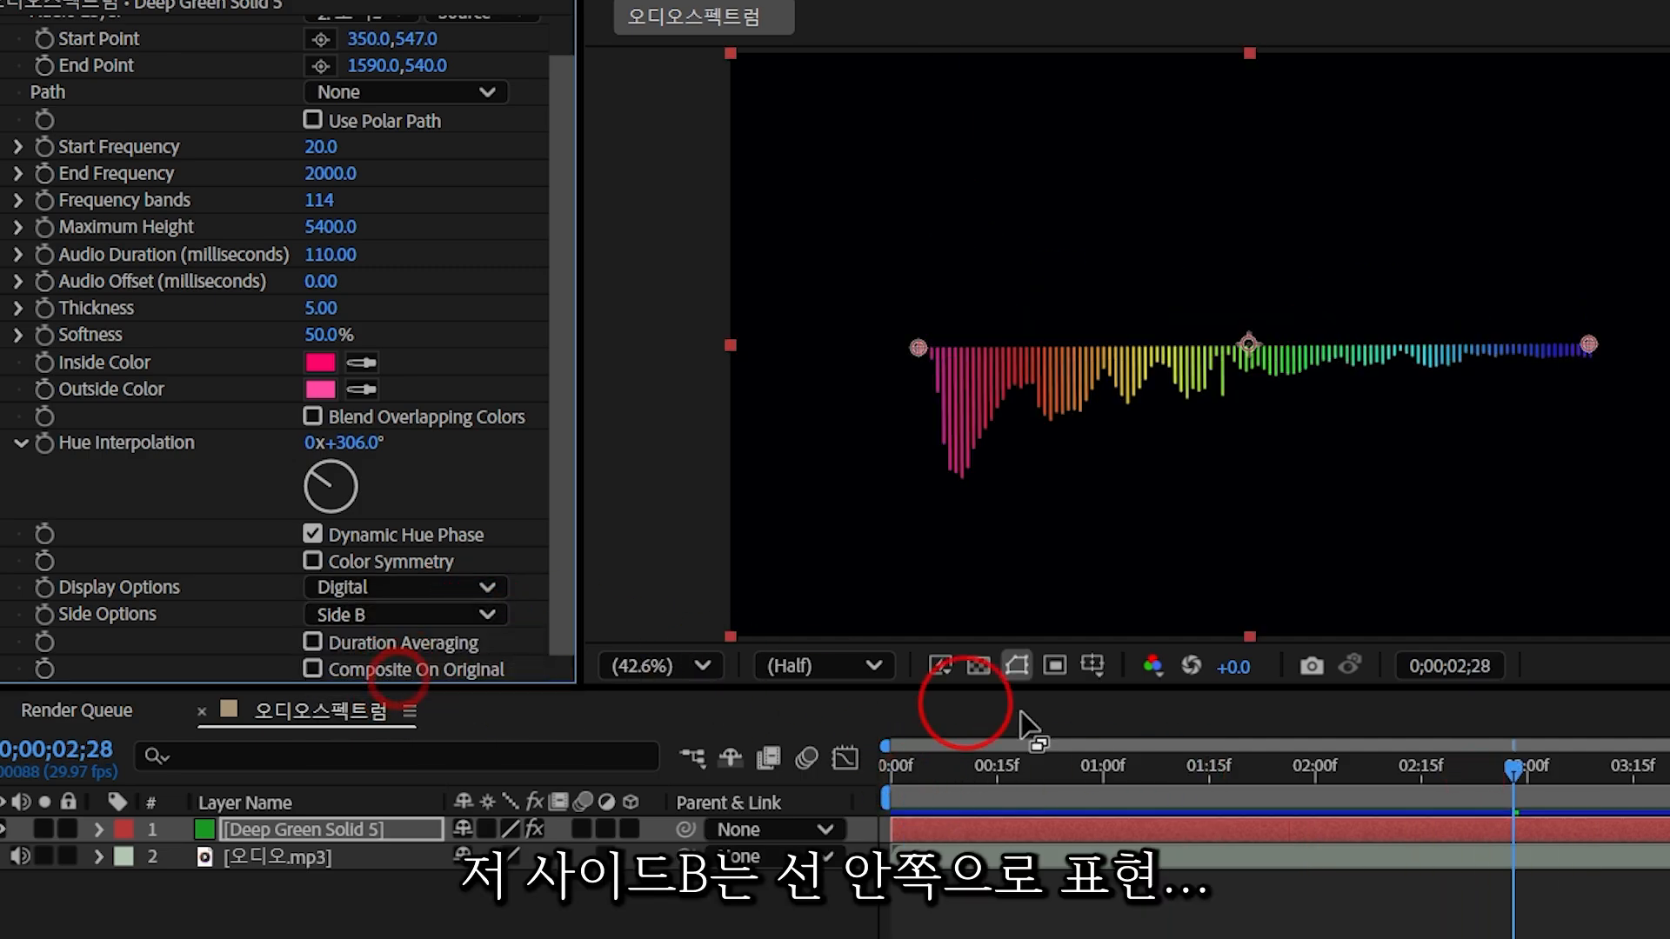
{"action": "left_click", "coordinate": [1054, 780]}
{"action": "key", "text": "space"}
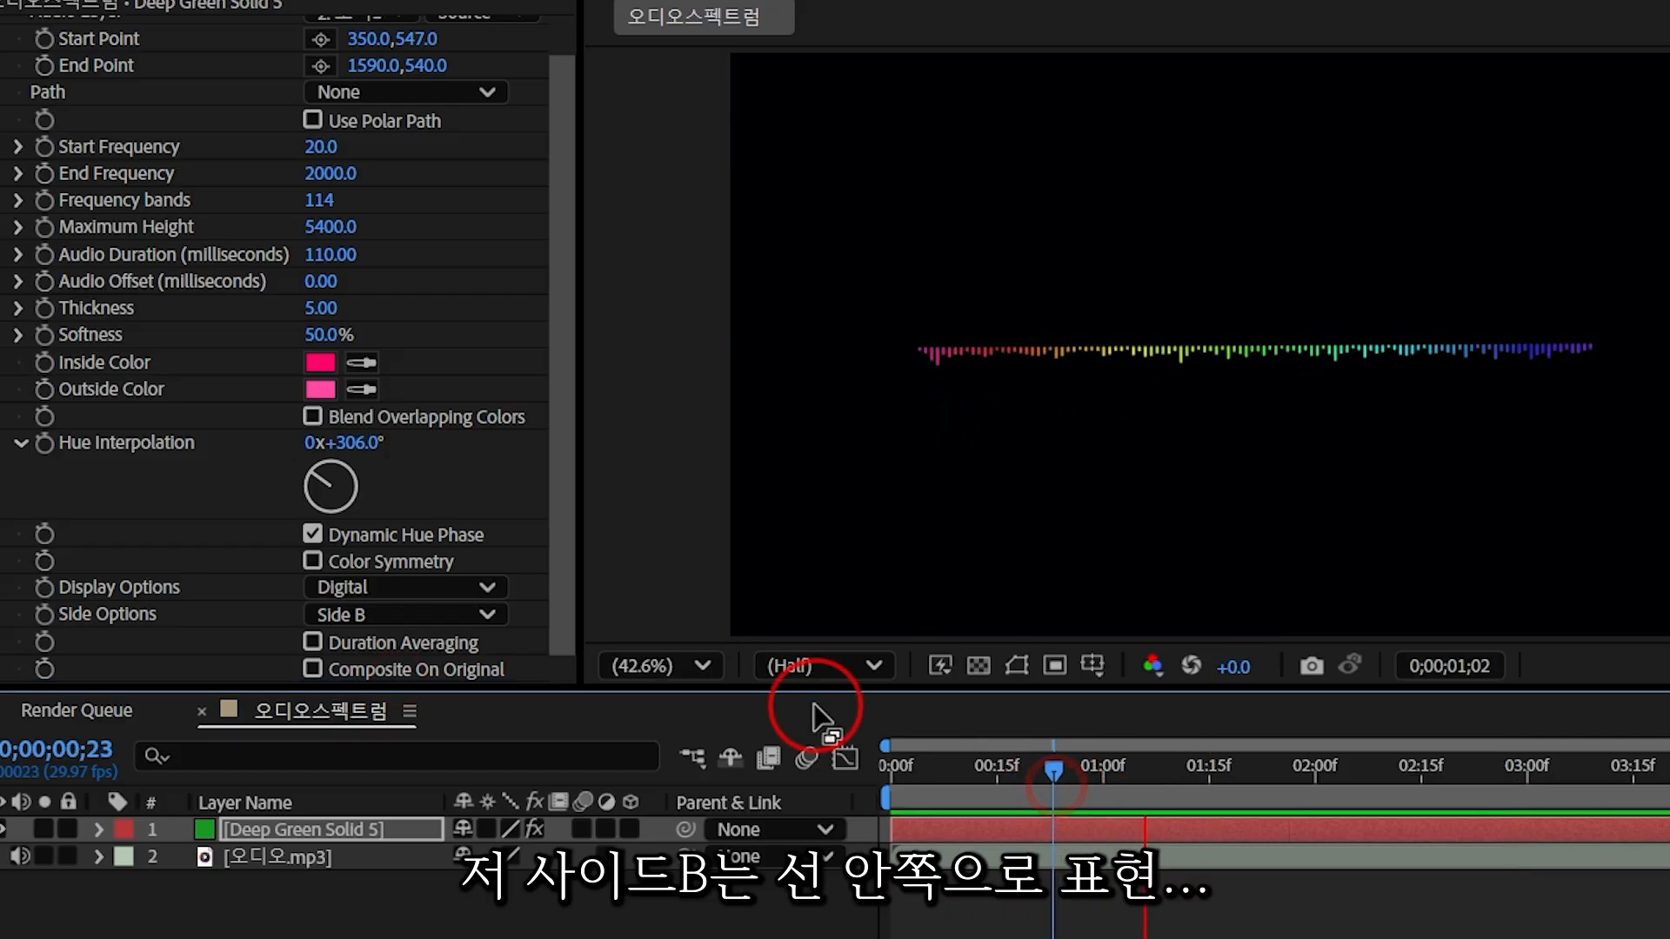
{"action": "left_click", "coordinate": [1488, 777]}
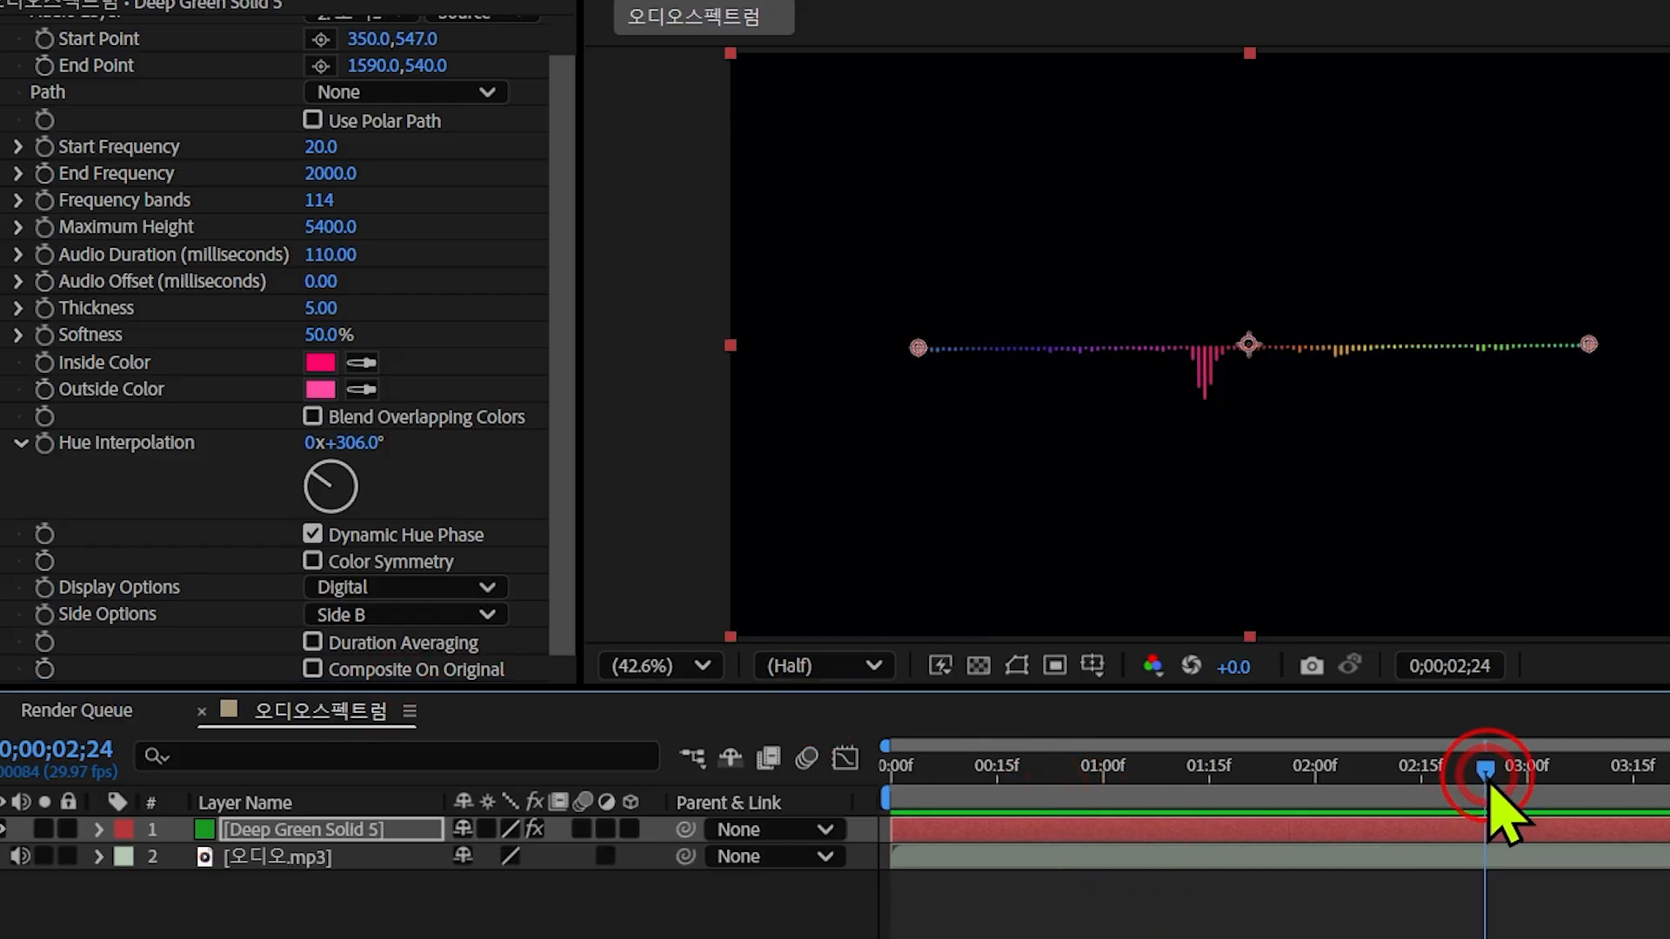
Step: Switch the spectrum's Side Options to Side A & B and preview the animation from 0;00;00;14
{"action": "left_click", "coordinate": [487, 615]}
{"action": "left_click", "coordinate": [405, 711]}
{"action": "left_click", "coordinate": [992, 770]}
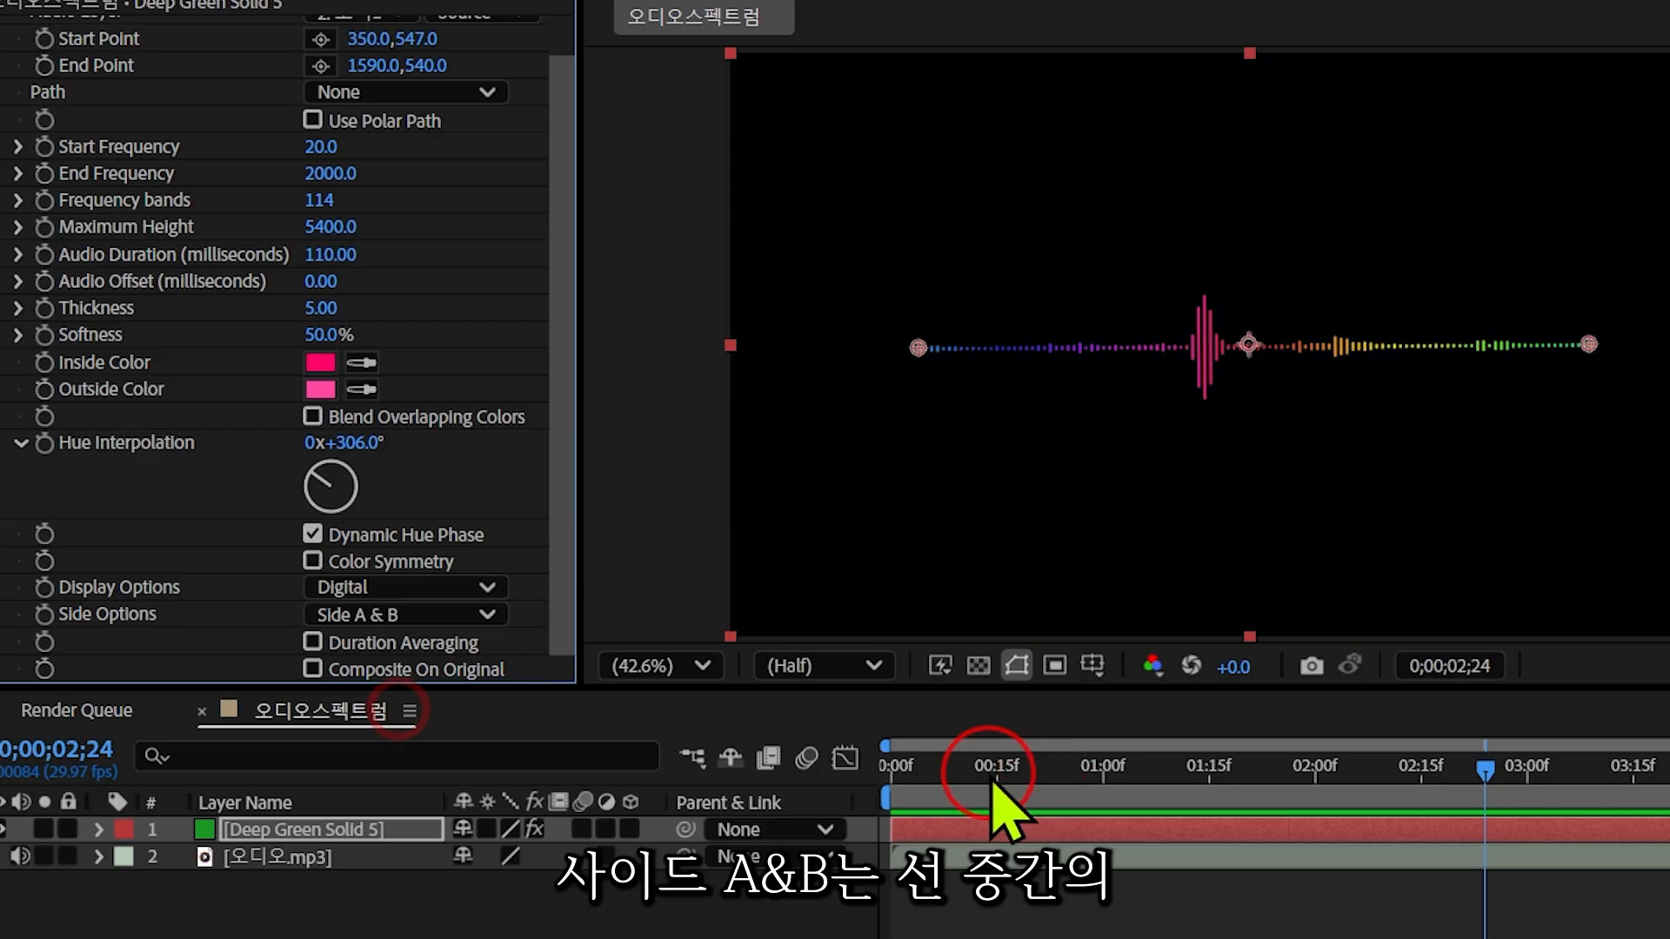
{"action": "key", "text": "space"}
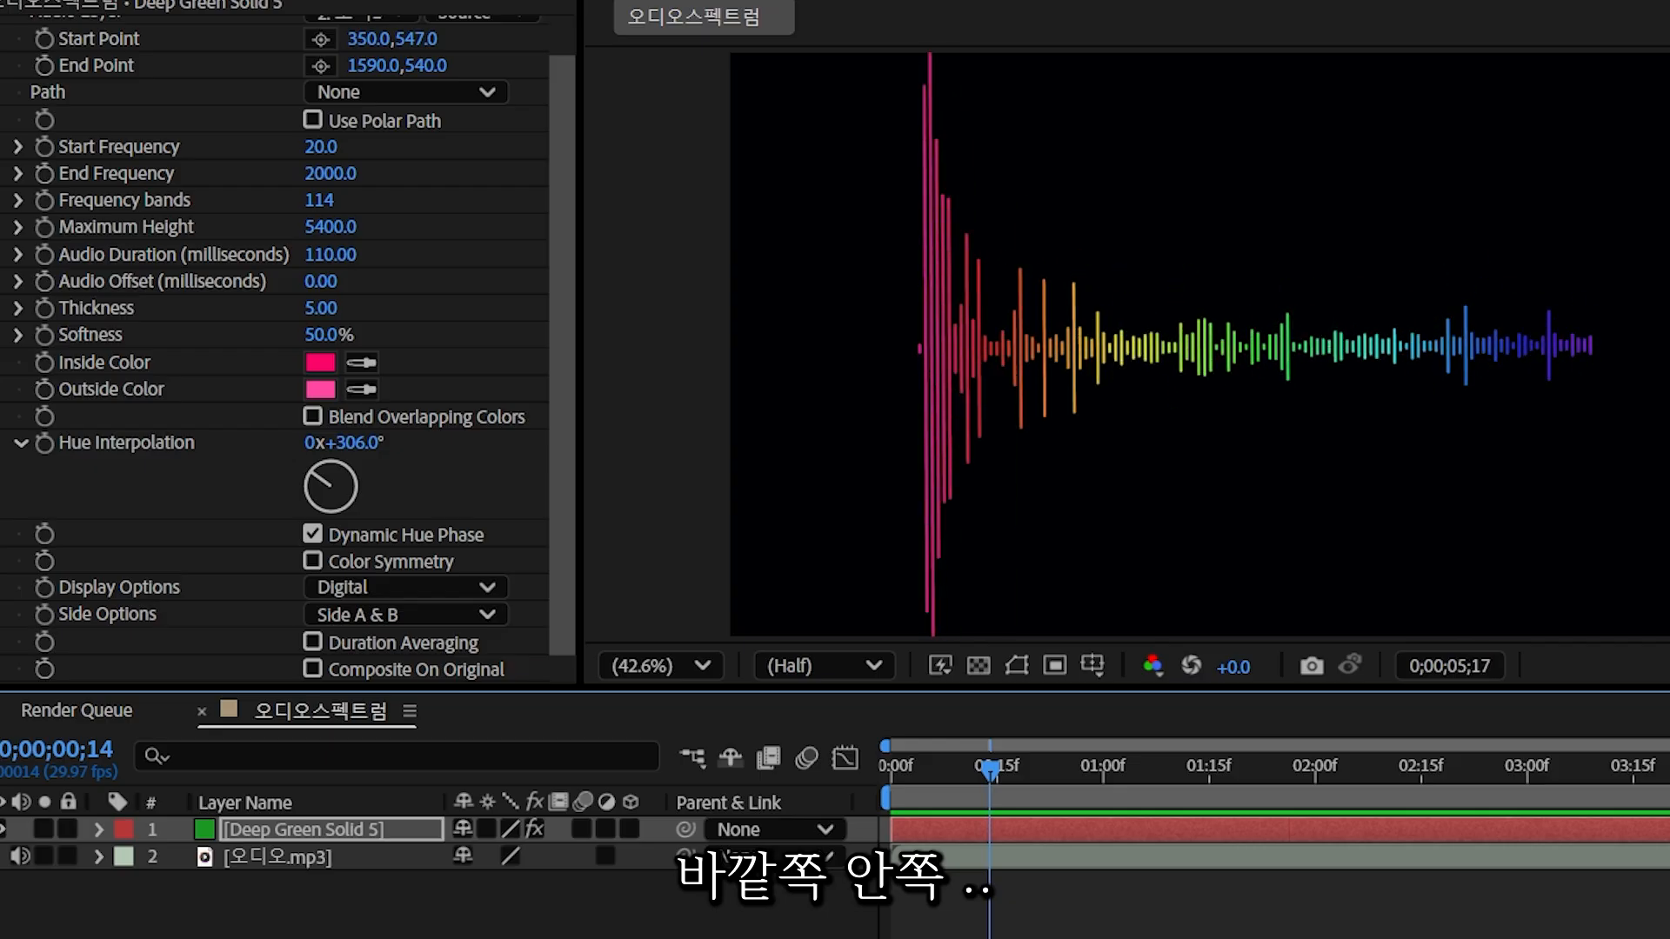
{"action": "left_click", "coordinate": [1297, 596]}
{"action": "left_click_drag", "start_coordinate": [1133, 774], "coordinate": [1357, 796]}
{"action": "left_click", "coordinate": [828, 589]}
{"action": "left_click", "coordinate": [1437, 496]}
Step: Set the spectrum's Side Options back to Side A, preview it from 0;00;00;02, and check the frame at 0;00;00;16
{"action": "left_click", "coordinate": [485, 614]}
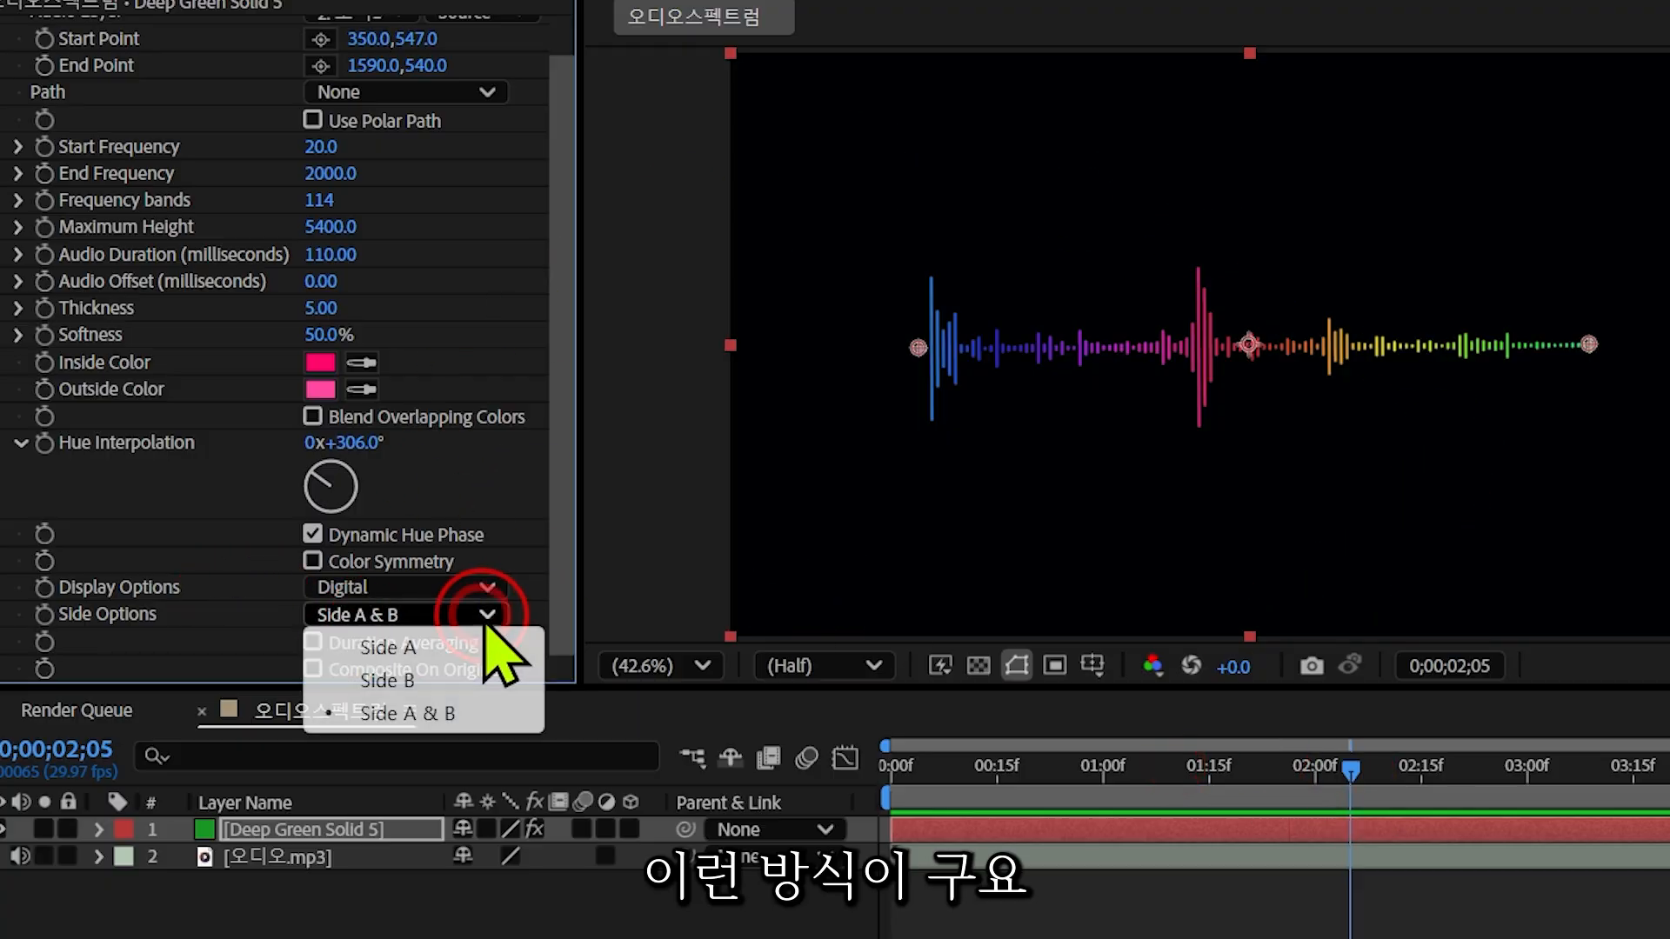
{"action": "left_click", "coordinate": [377, 648]}
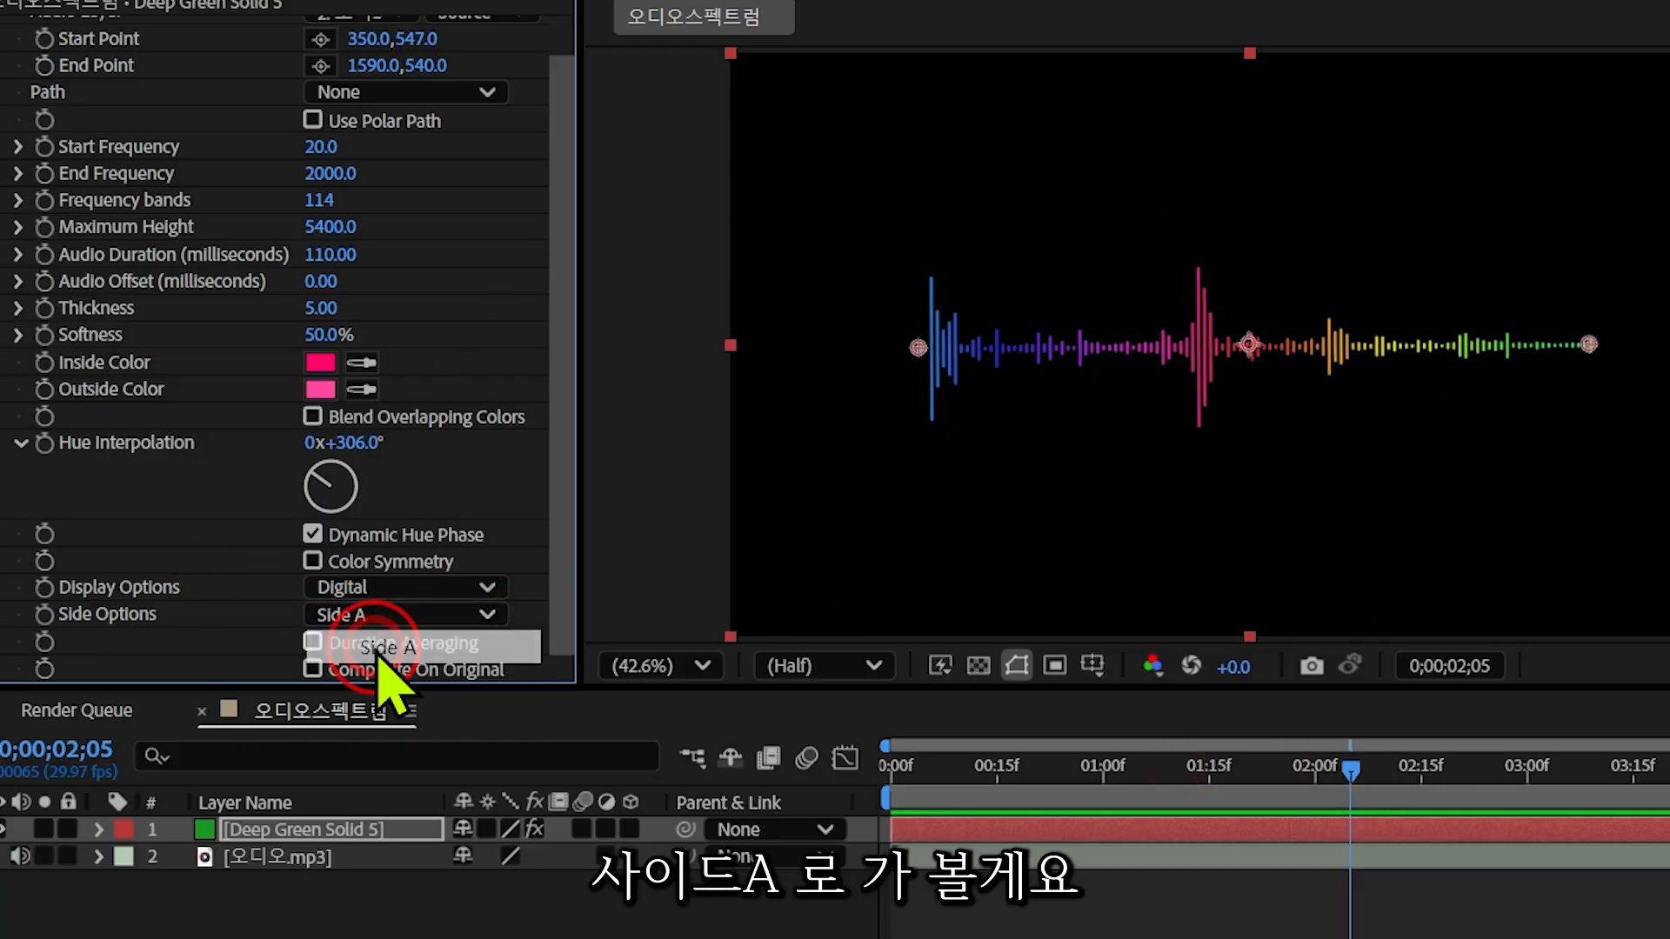
{"action": "left_click", "coordinate": [907, 772]}
{"action": "key", "text": "space"}
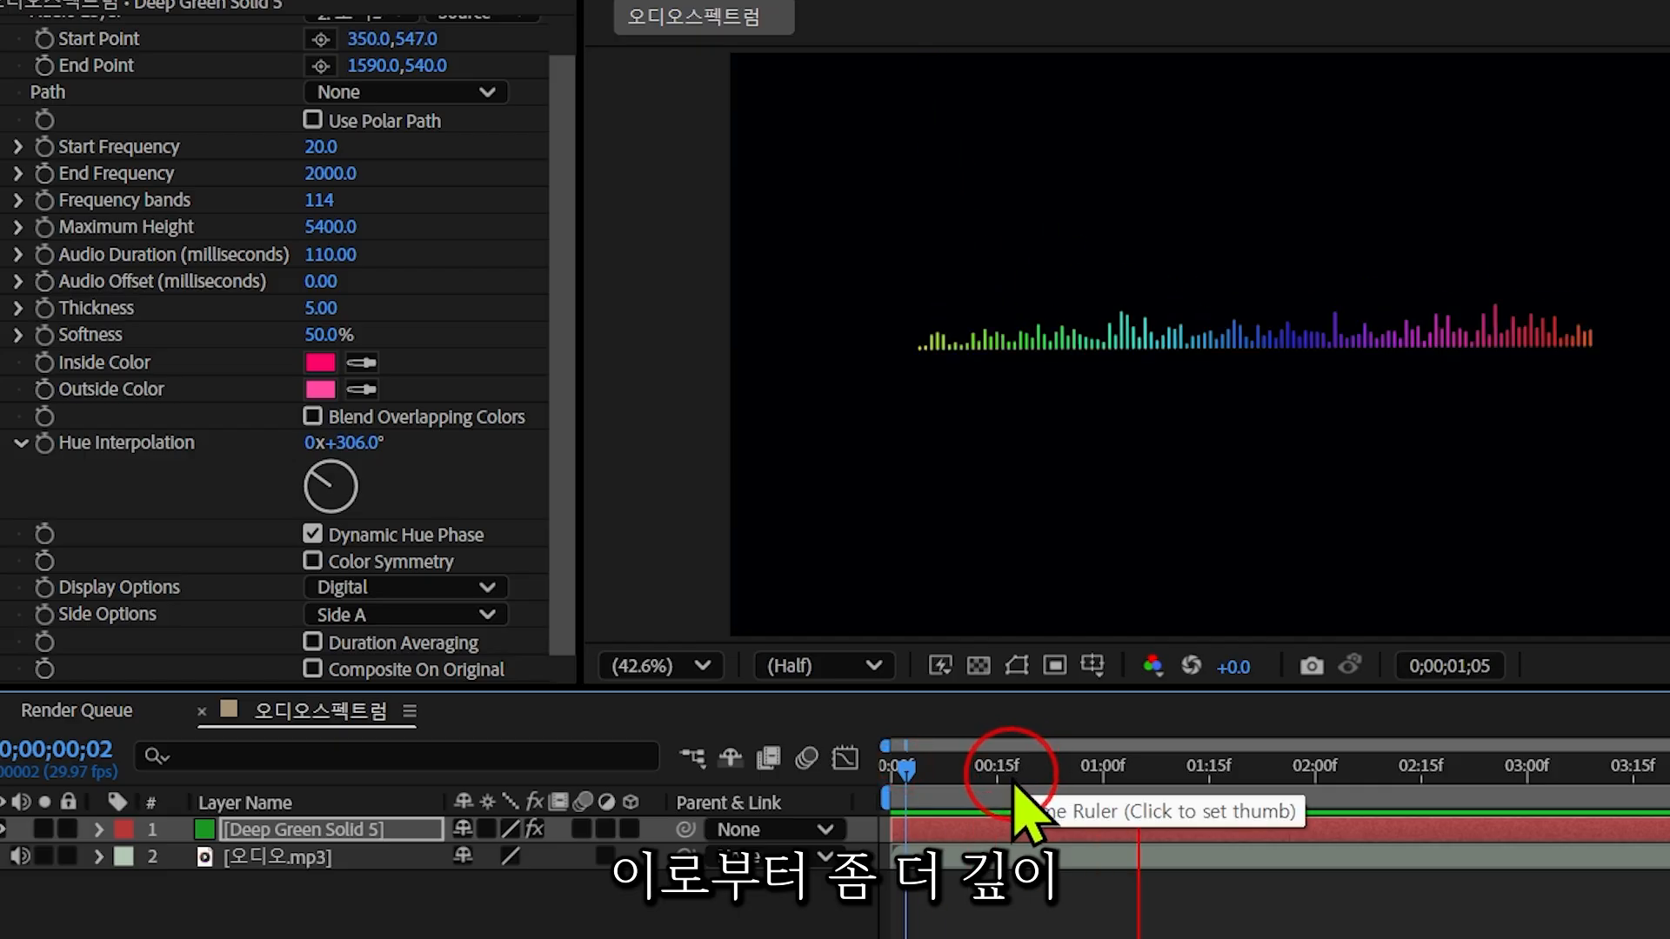
{"action": "left_click", "coordinate": [920, 767]}
{"action": "left_click", "coordinate": [1005, 765]}
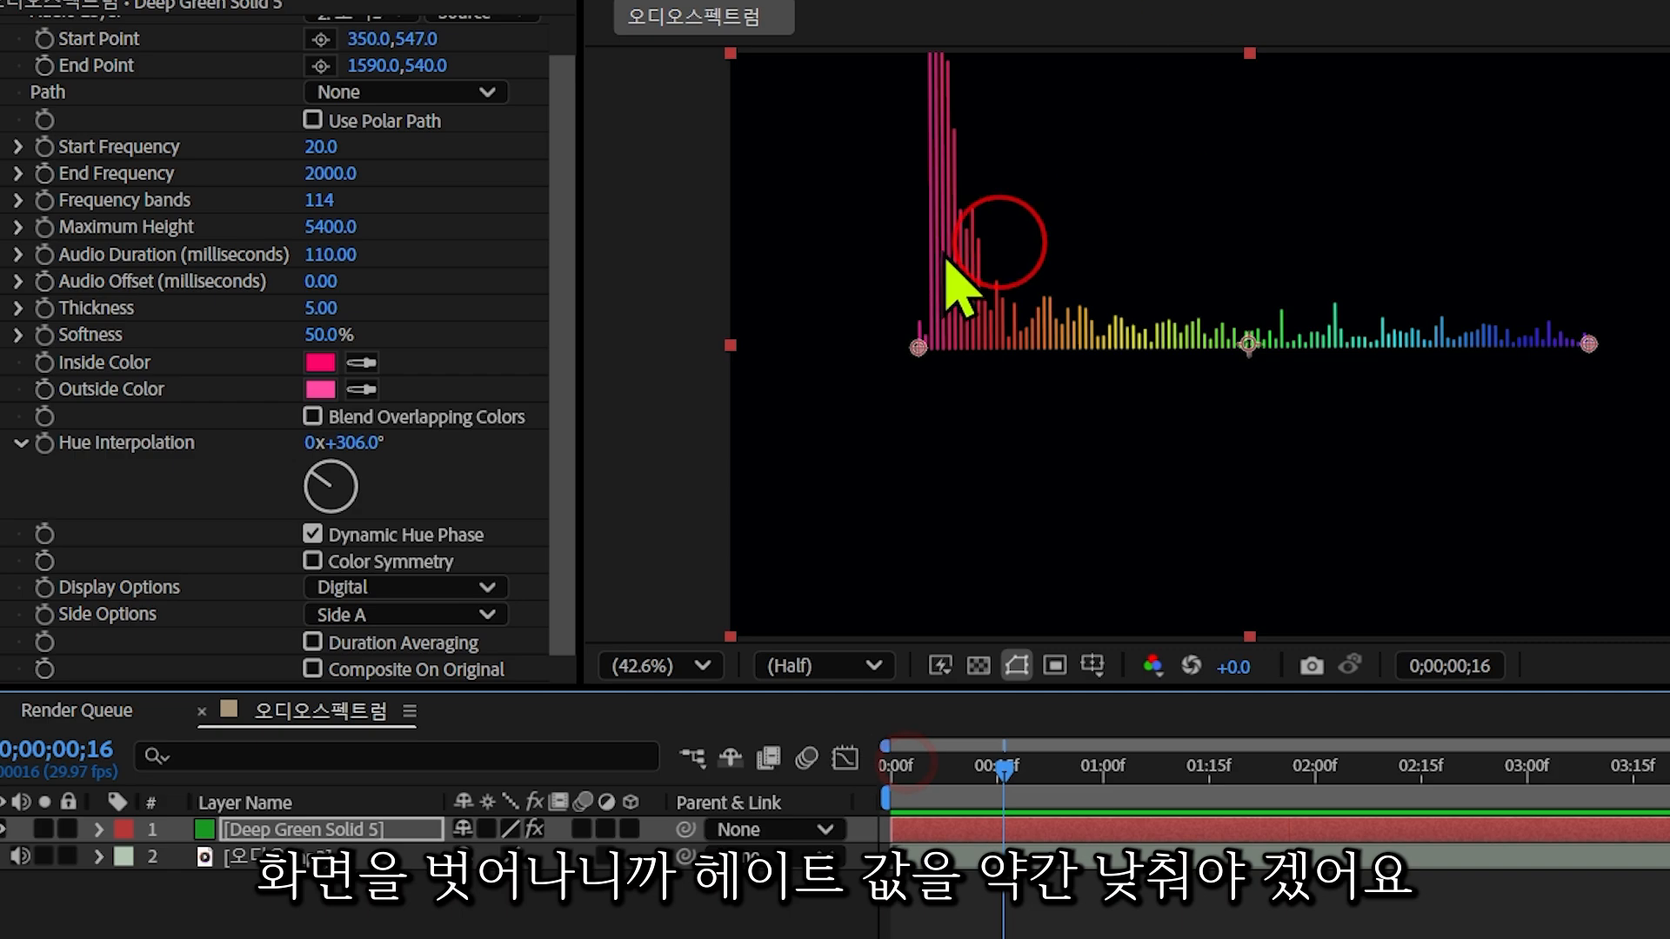
Step: Lower the spectrum's Maximum Height to 3000 and check the bars at 0;00;00;07
{"action": "left_click", "coordinate": [326, 228]}
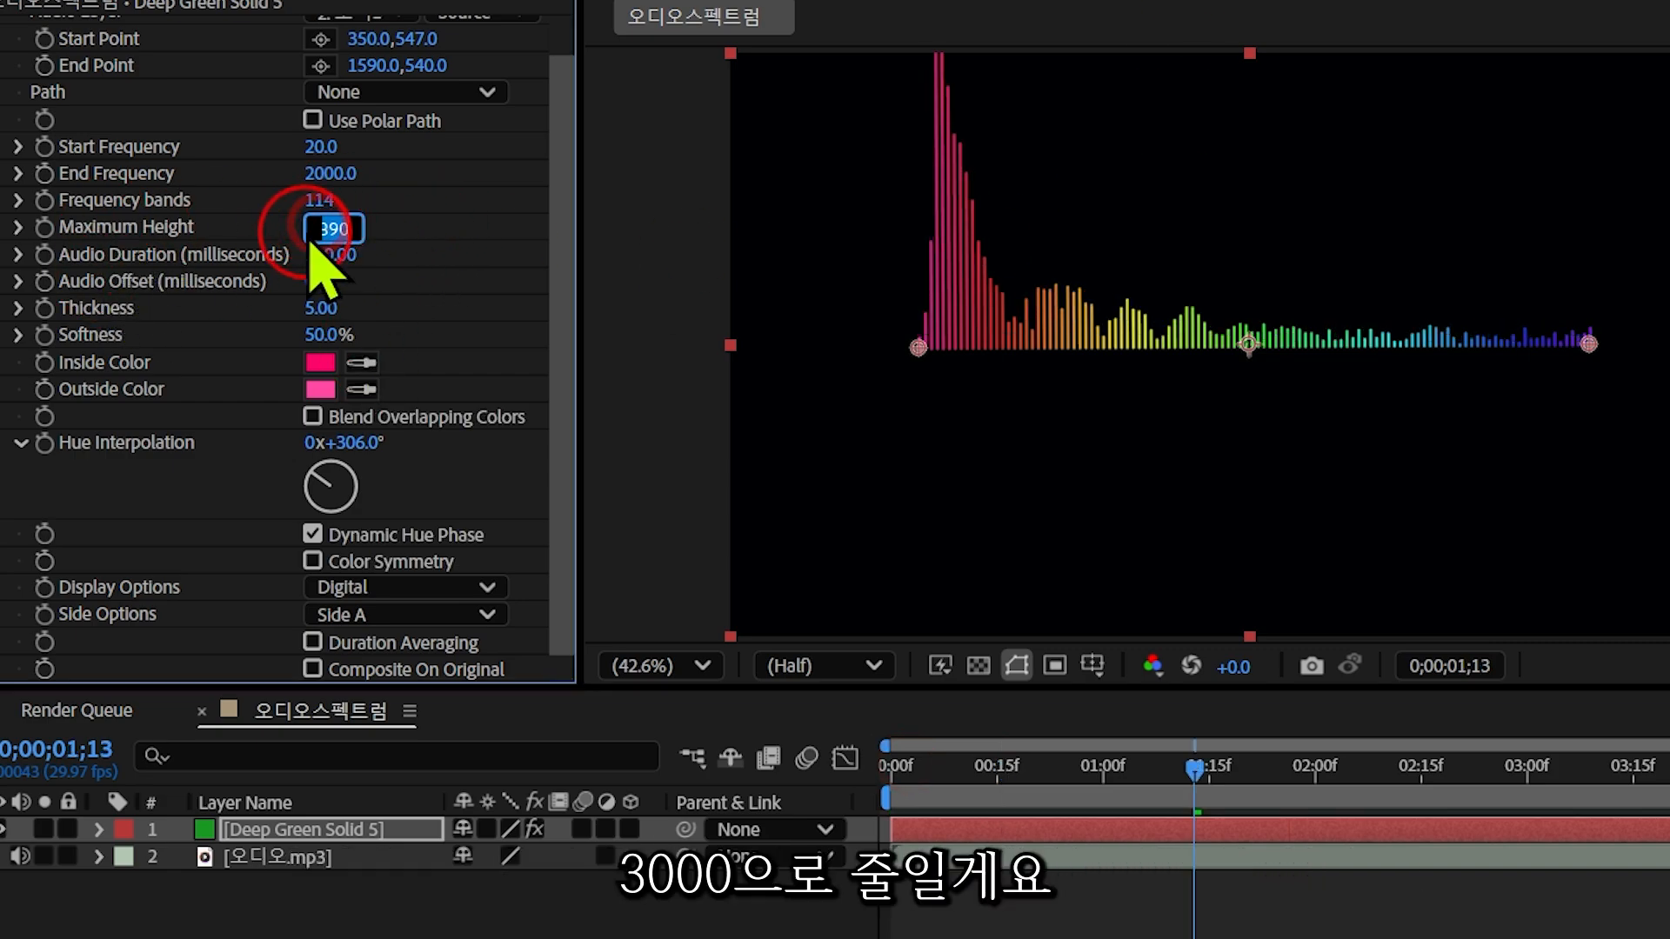
{"action": "key", "text": "Return"}
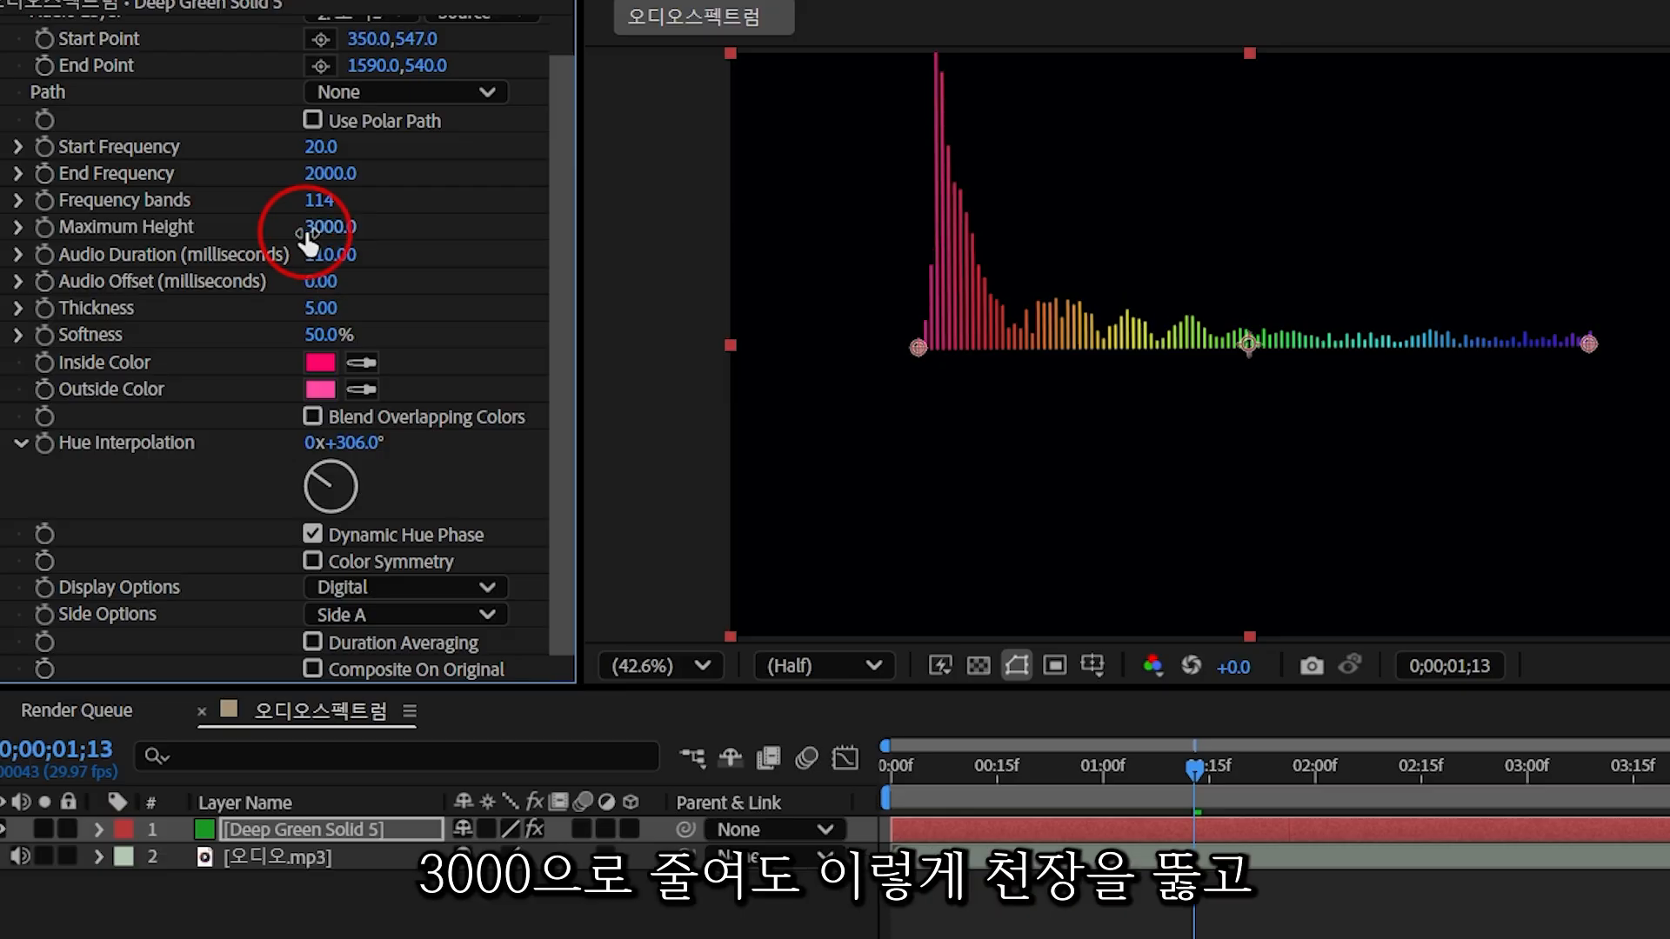
{"action": "left_click", "coordinate": [944, 765]}
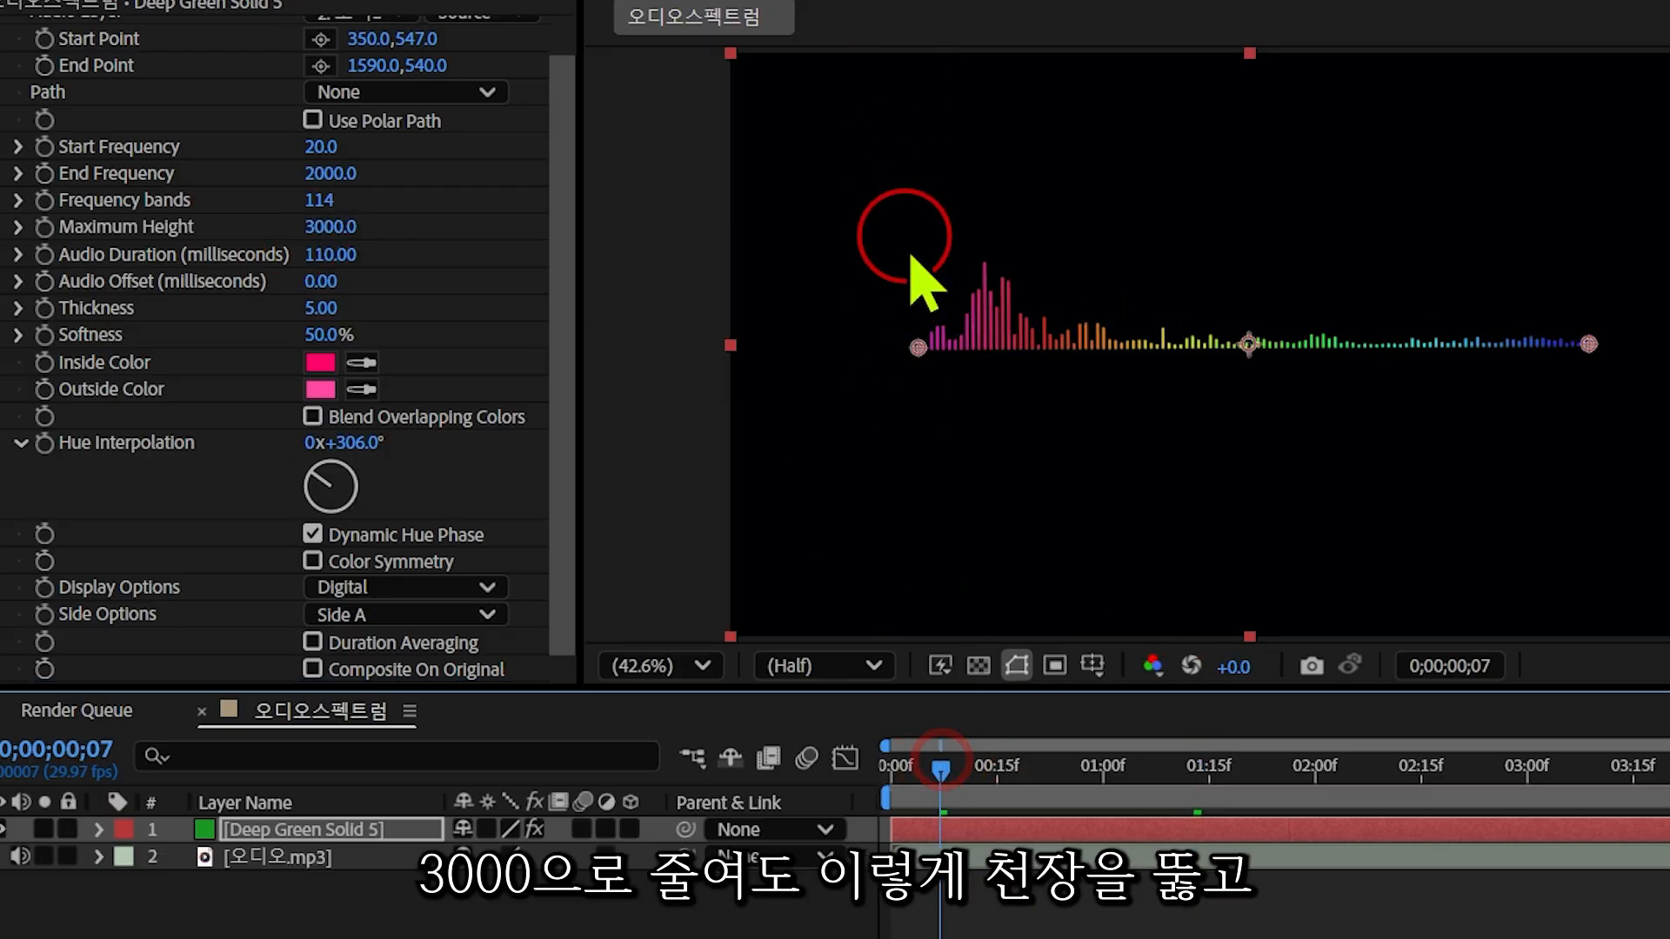
Step: Preview the spectrum at its reduced height, check the frame at 0;00;00;03, and return to the start of the composition
{"action": "left_click", "coordinate": [1016, 667]}
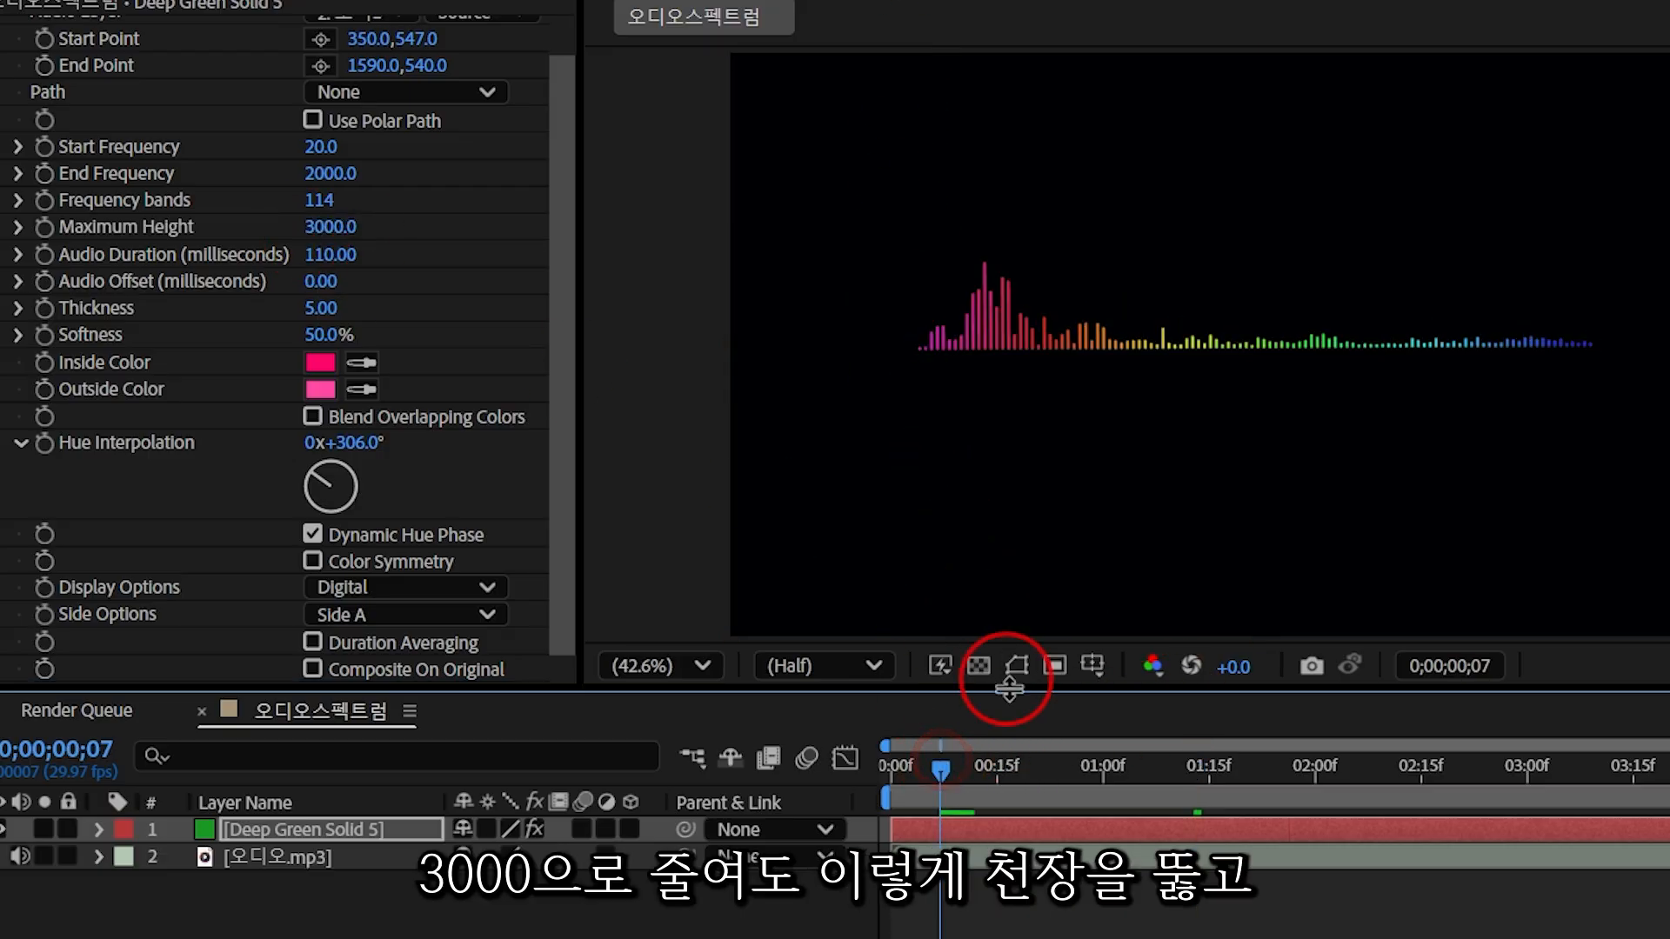
{"action": "left_click", "coordinate": [912, 766]}
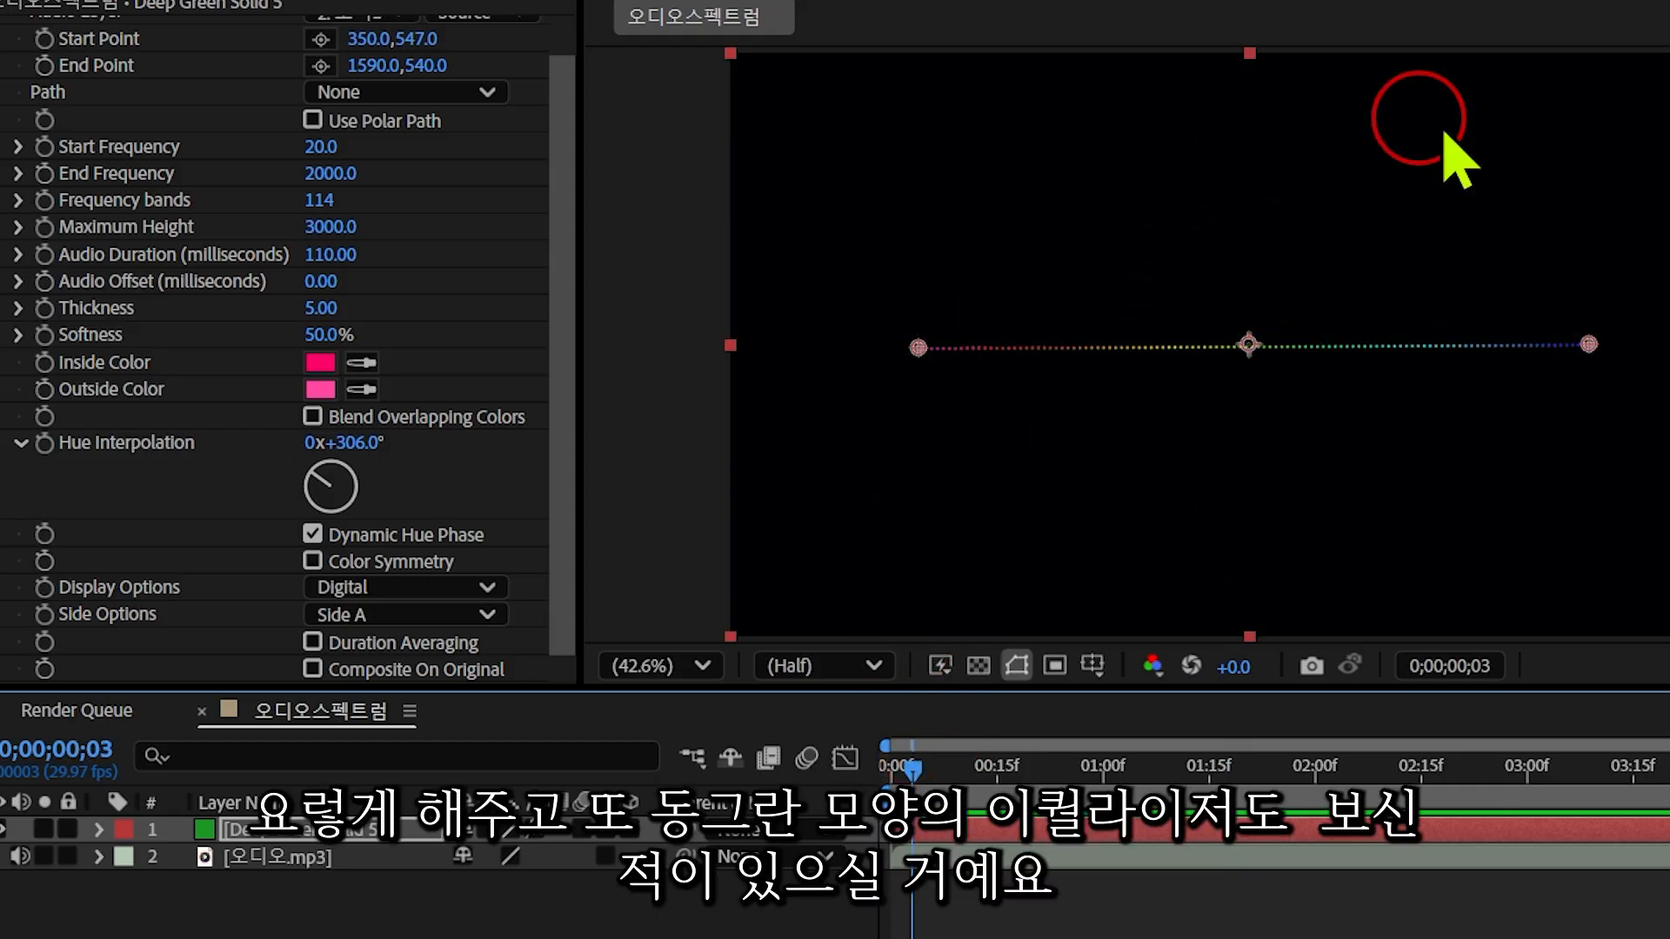
{"action": "key", "text": "Home"}
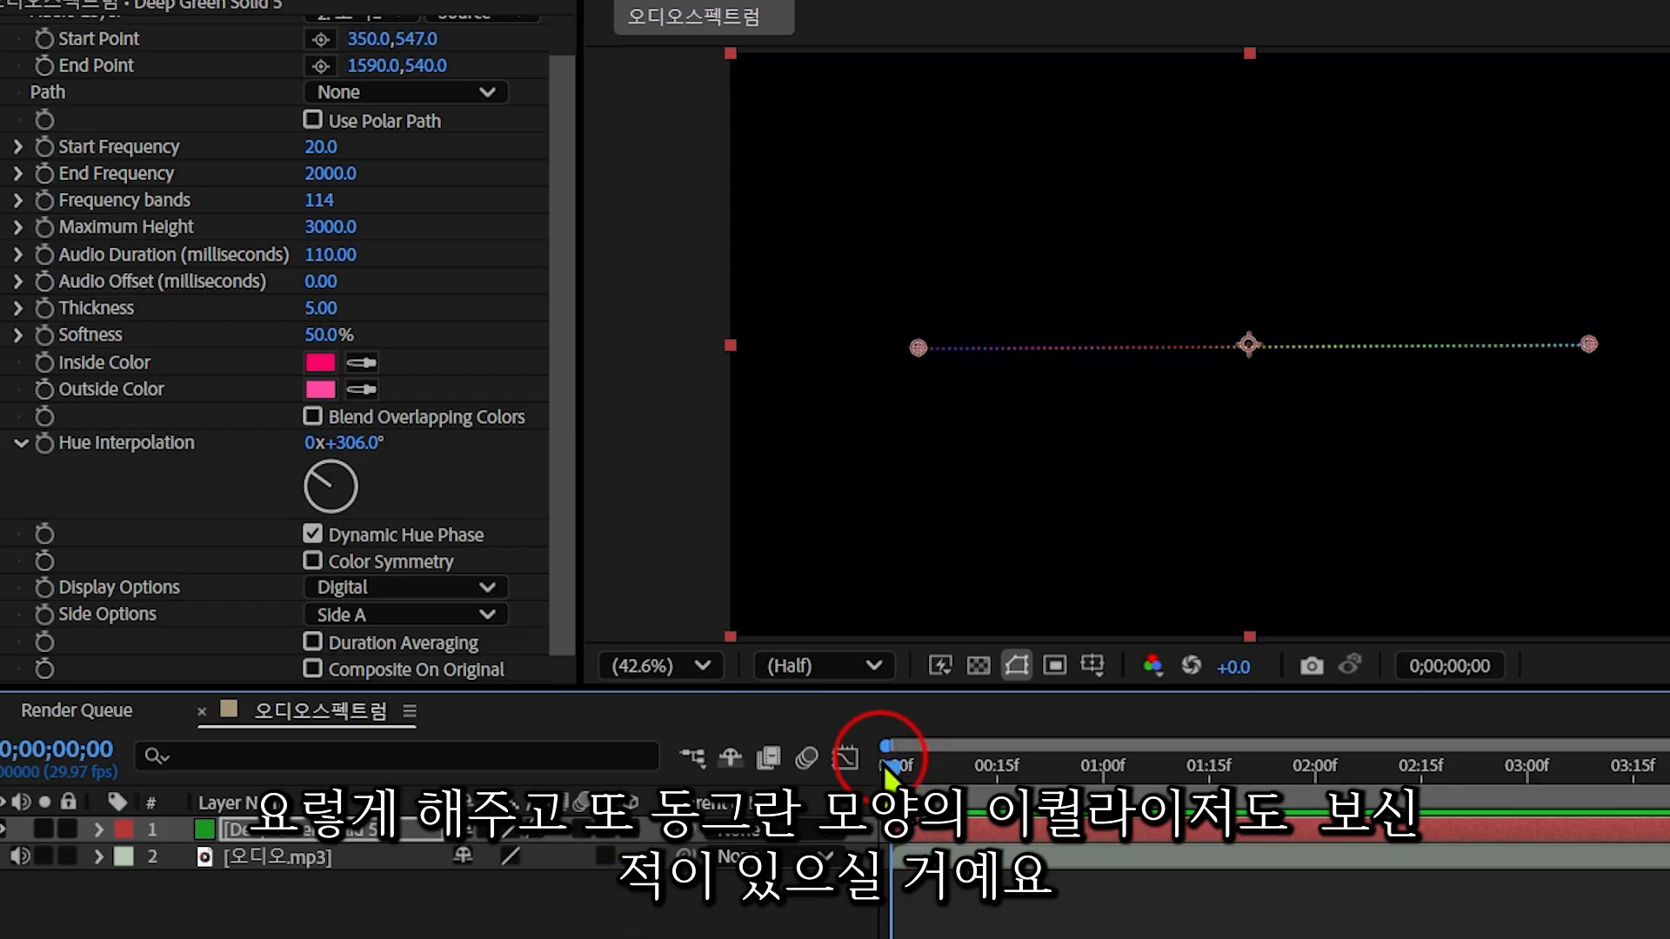
Step: Draw a perfect-circle mask on the Deep Green Solid 5 layer around the middle of the frame with the Ellipse Tool
{"action": "left_click", "coordinate": [870, 287]}
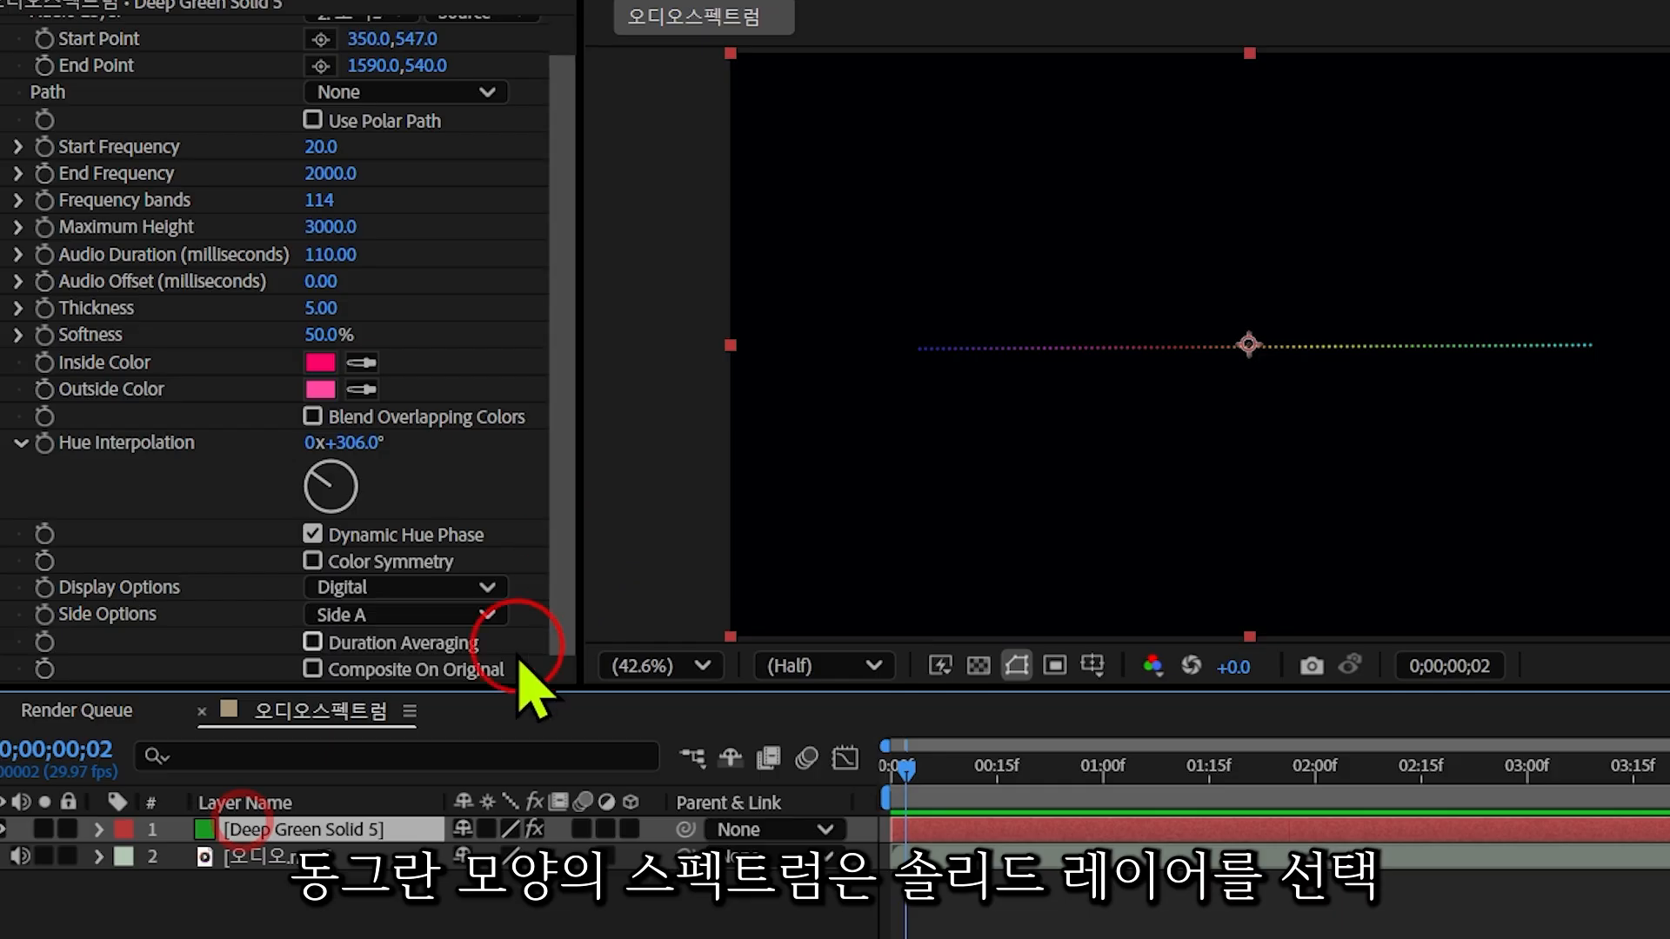
{"action": "left_click_drag", "start_coordinate": [509, 687], "coordinate": [476, 861]}
{"action": "left_click", "coordinate": [310, 24]}
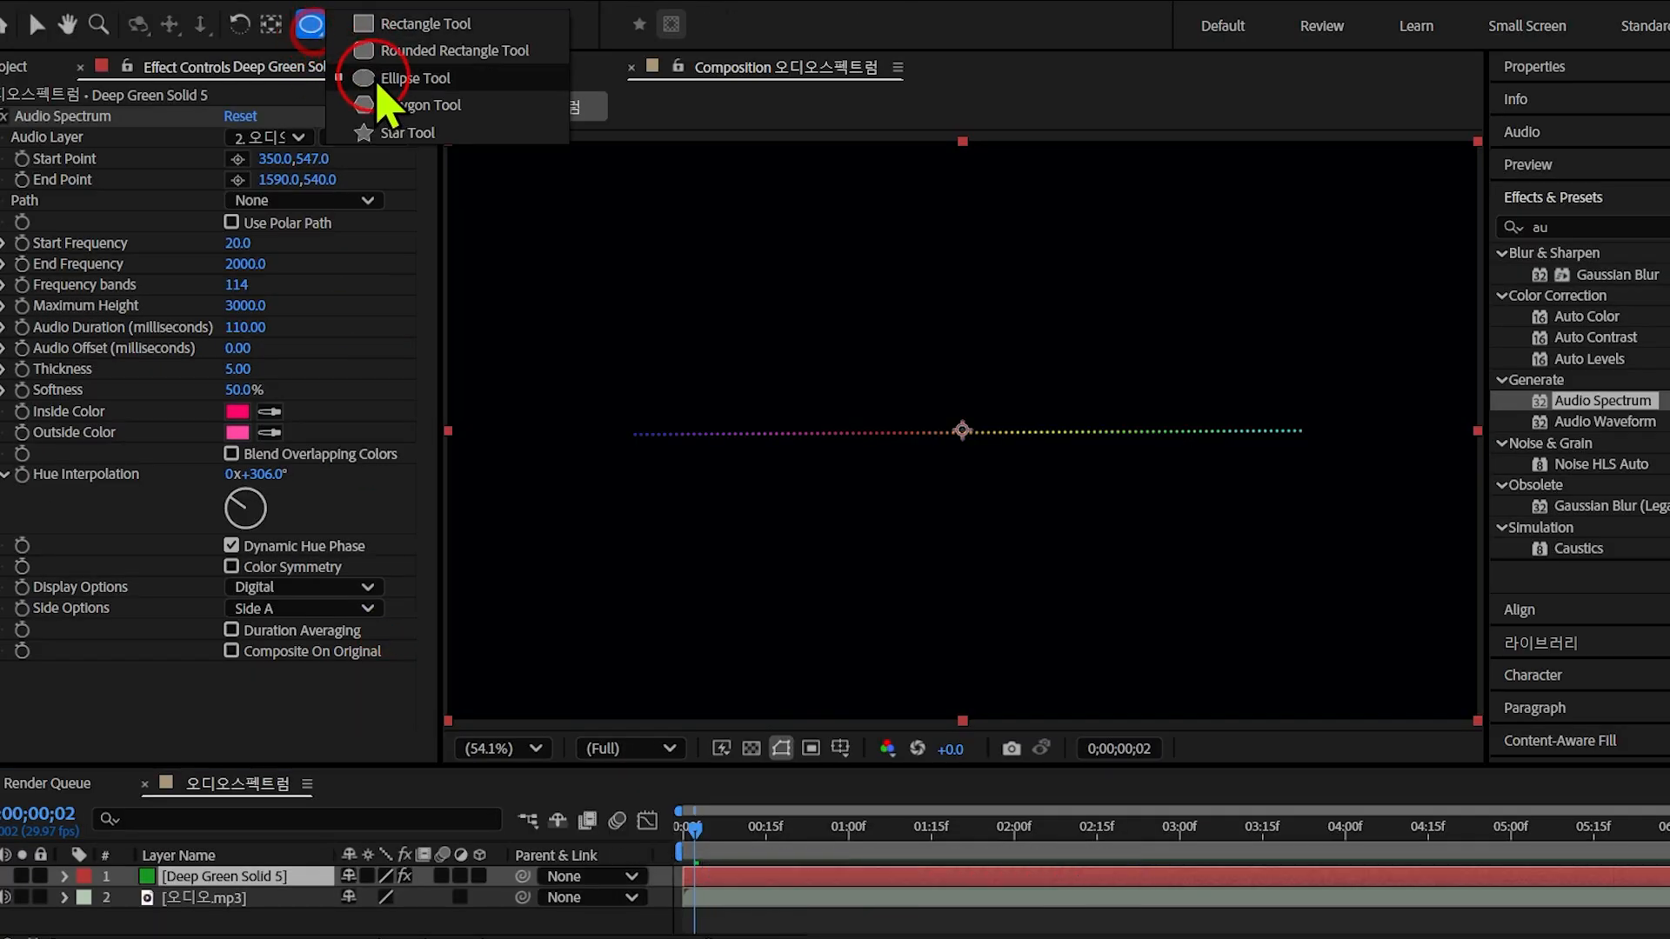
{"action": "left_click", "coordinate": [383, 78]}
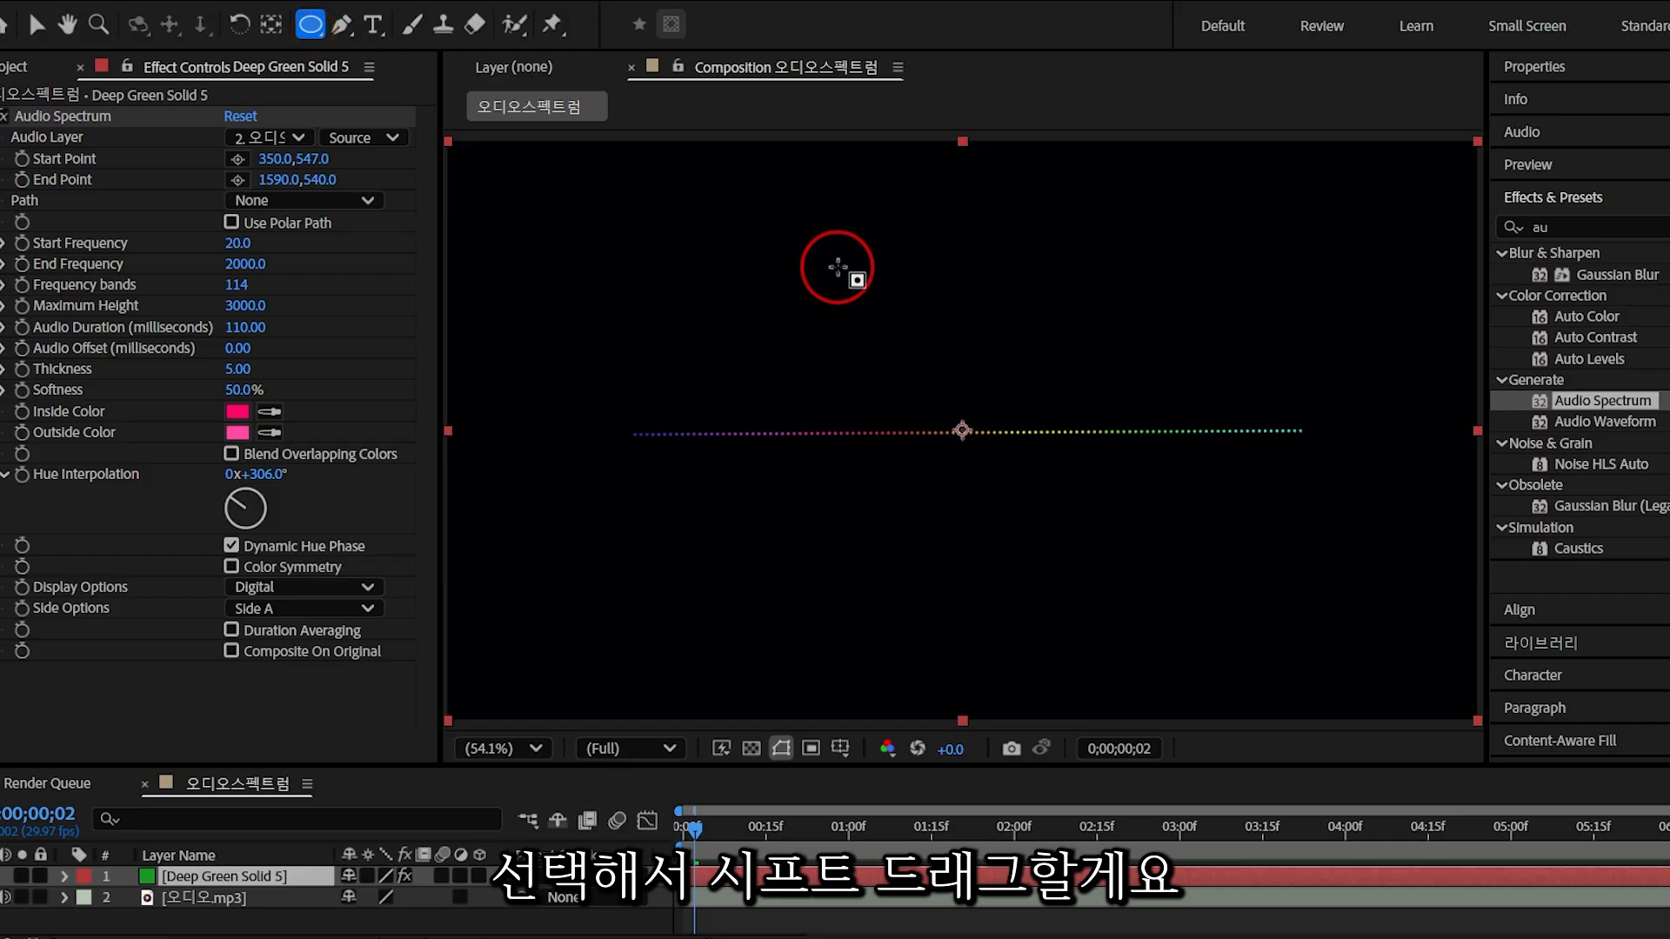
{"action": "left_click_drag", "start_coordinate": [824, 241], "coordinate": [1083, 596]}
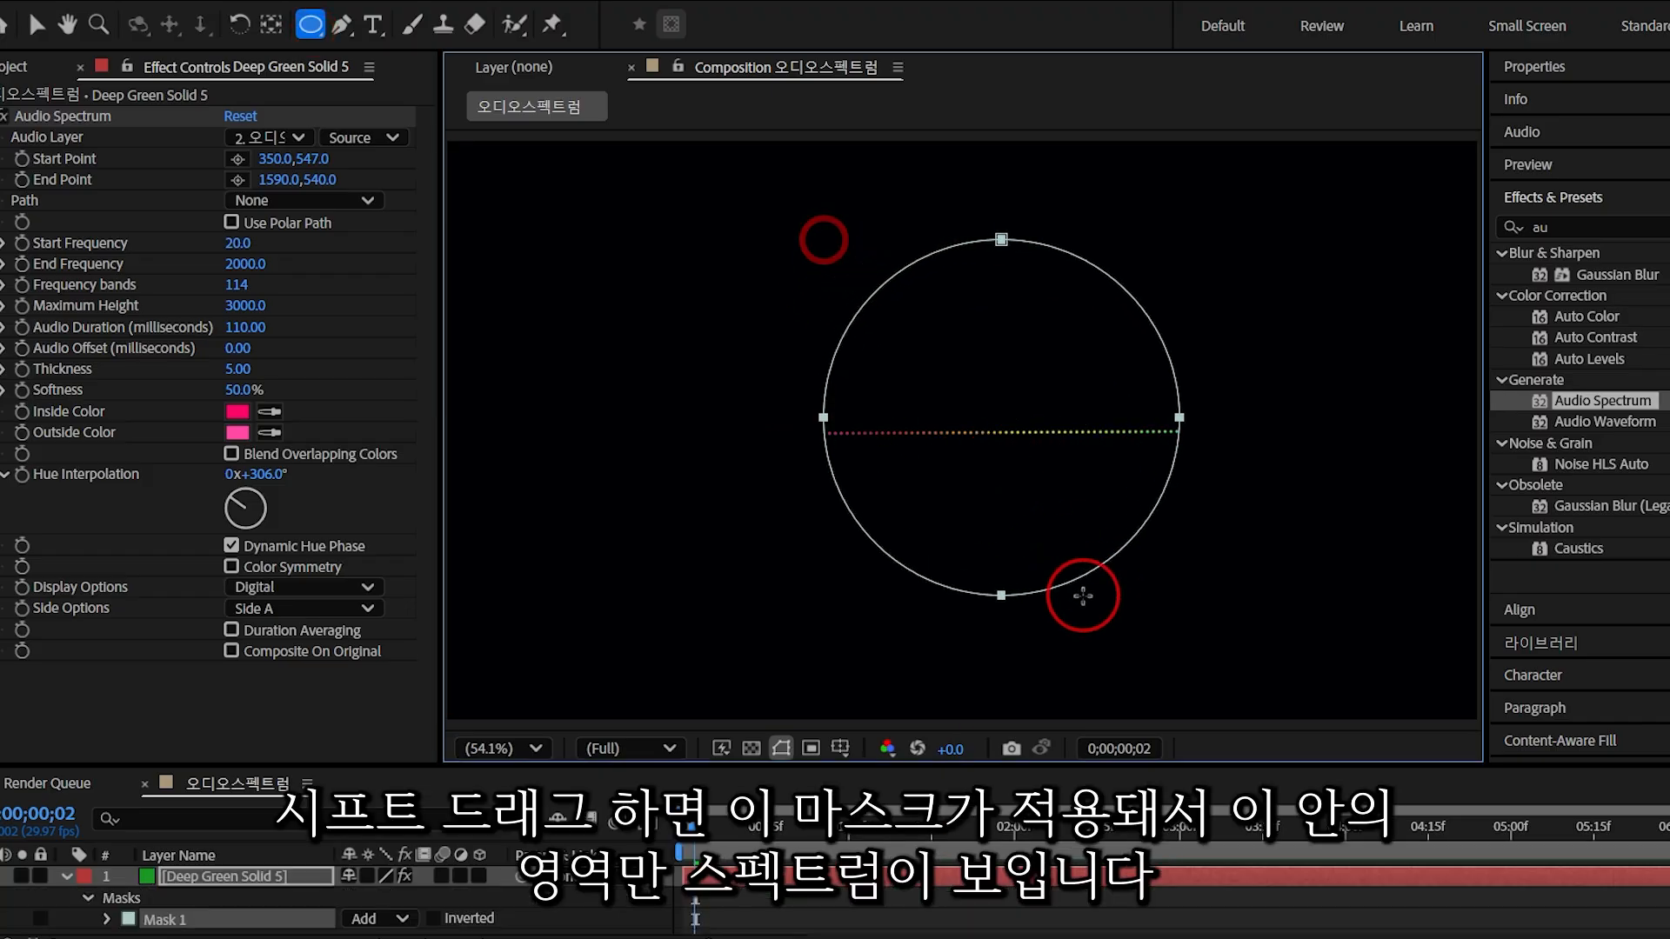
Step: Switch to the Selection tool and preview the spectrum inside the circular mask
{"action": "left_click", "coordinate": [36, 25]}
{"action": "left_click", "coordinate": [489, 135]}
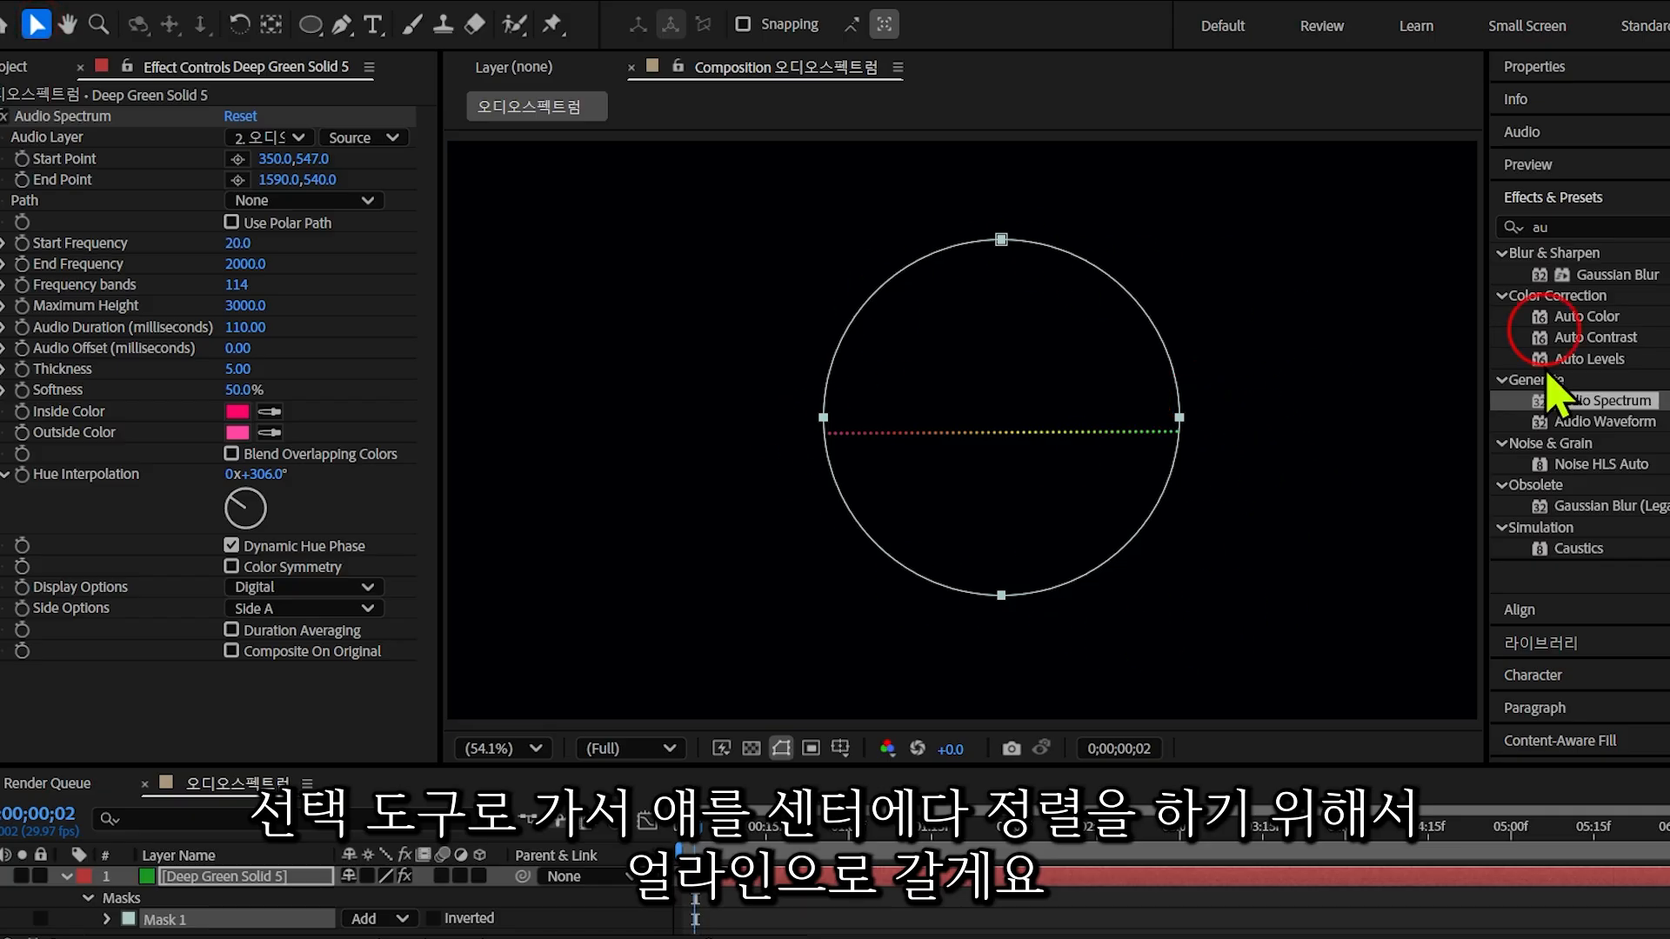
{"action": "left_click", "coordinate": [1033, 641]}
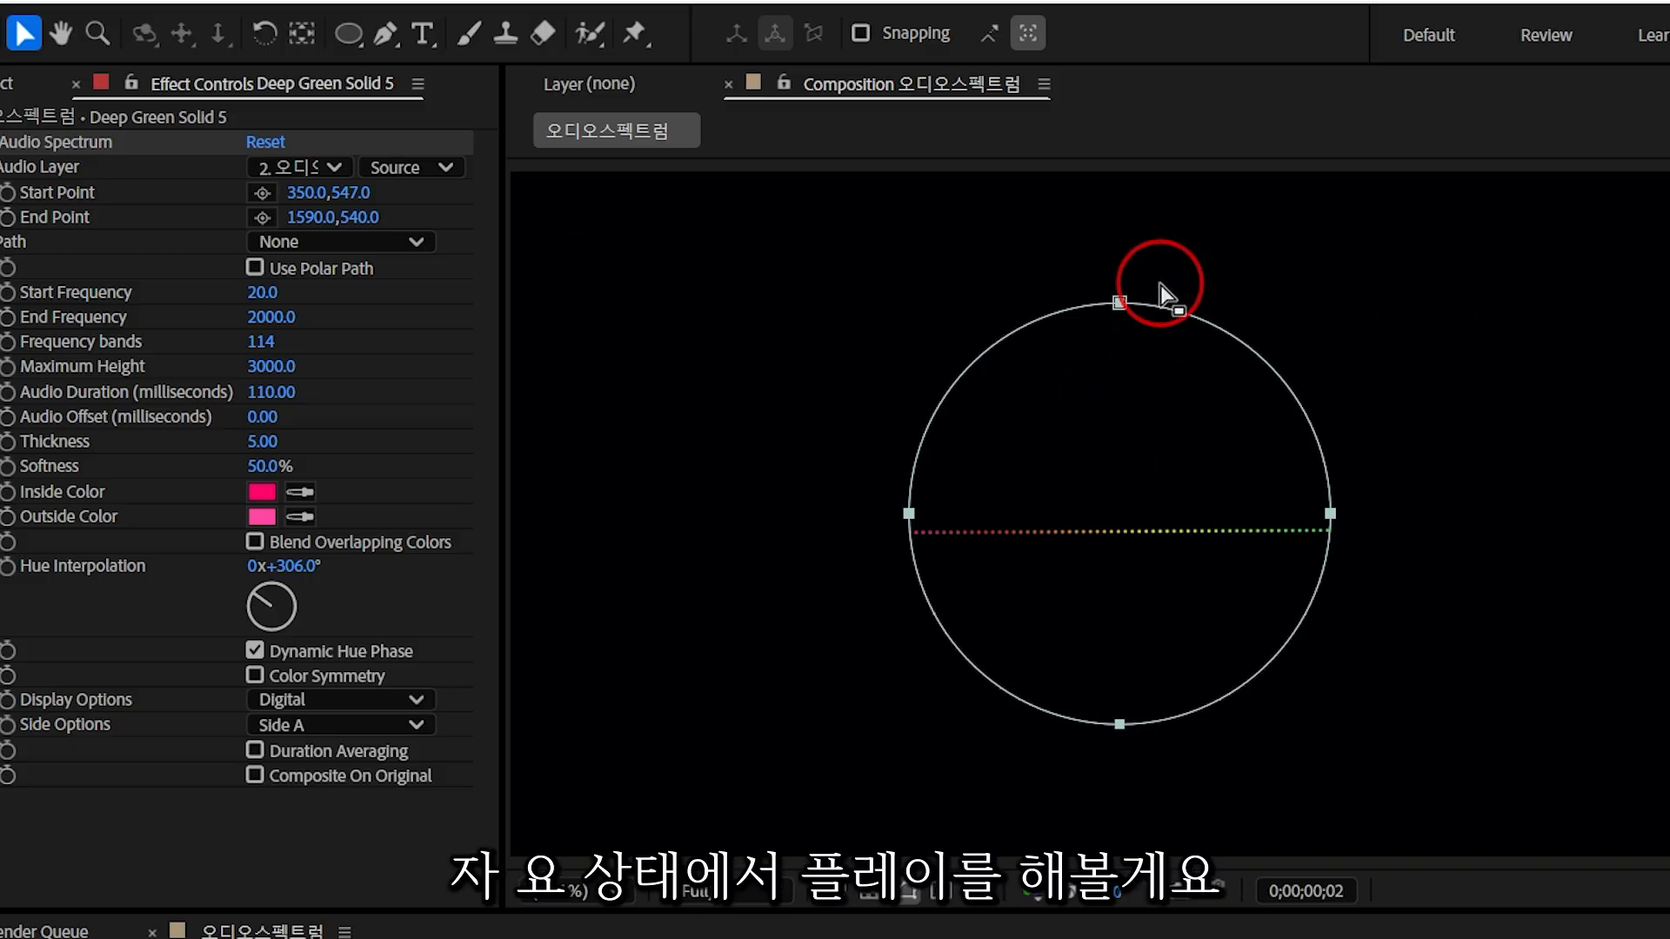
{"action": "key", "text": "space"}
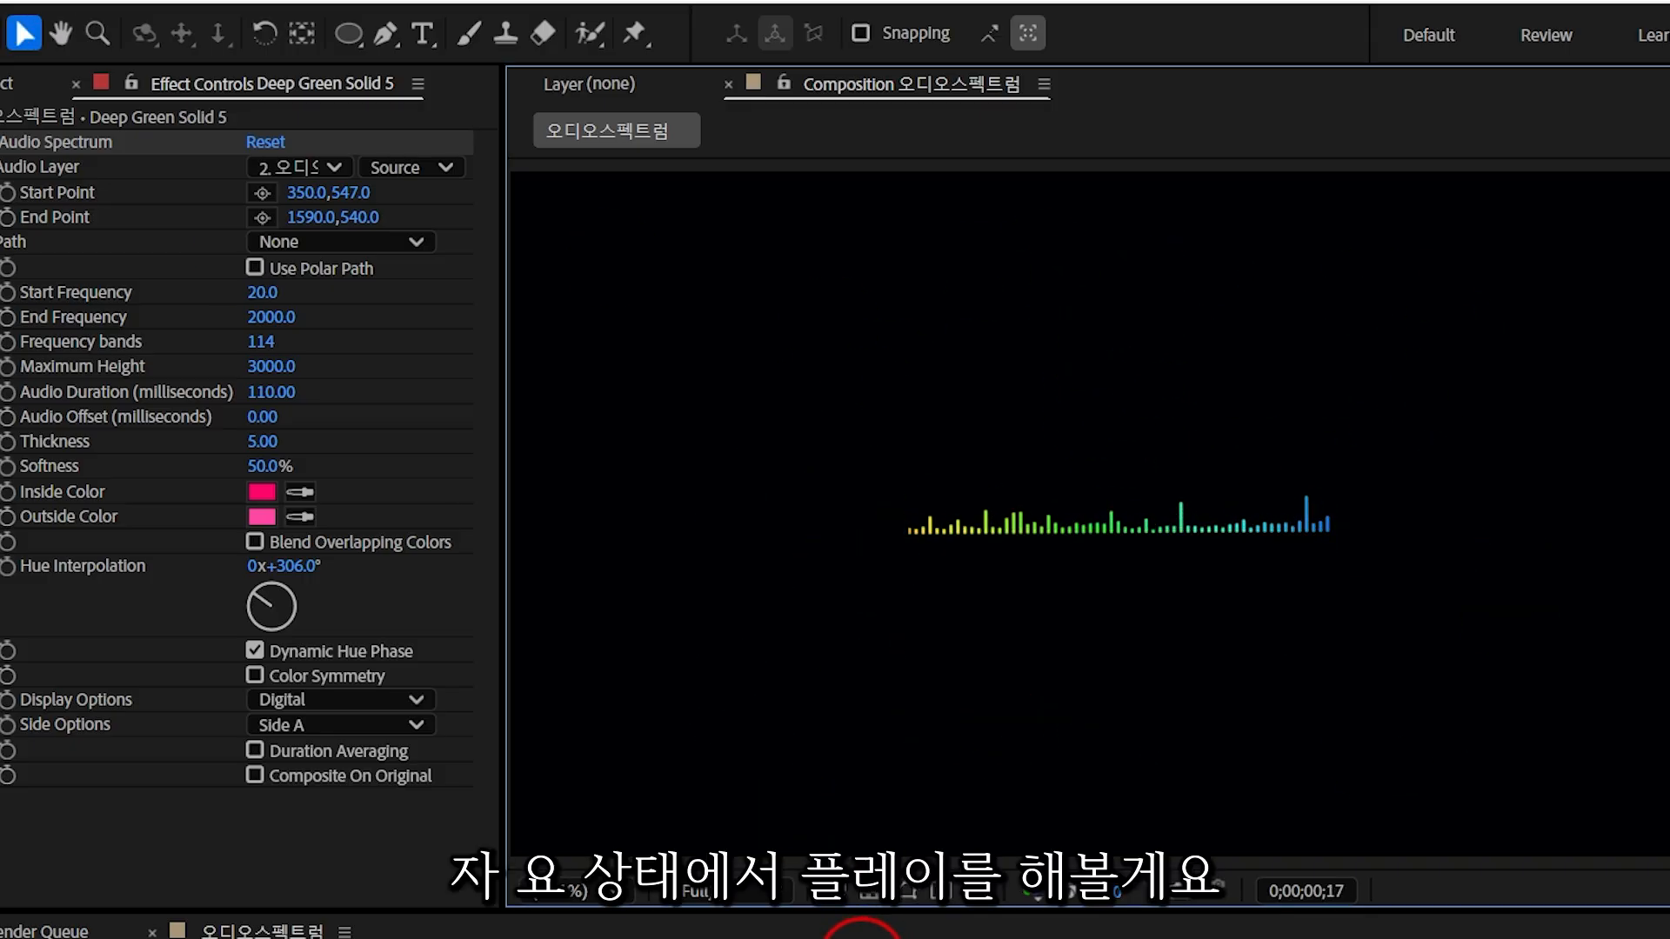
{"action": "key", "text": "space"}
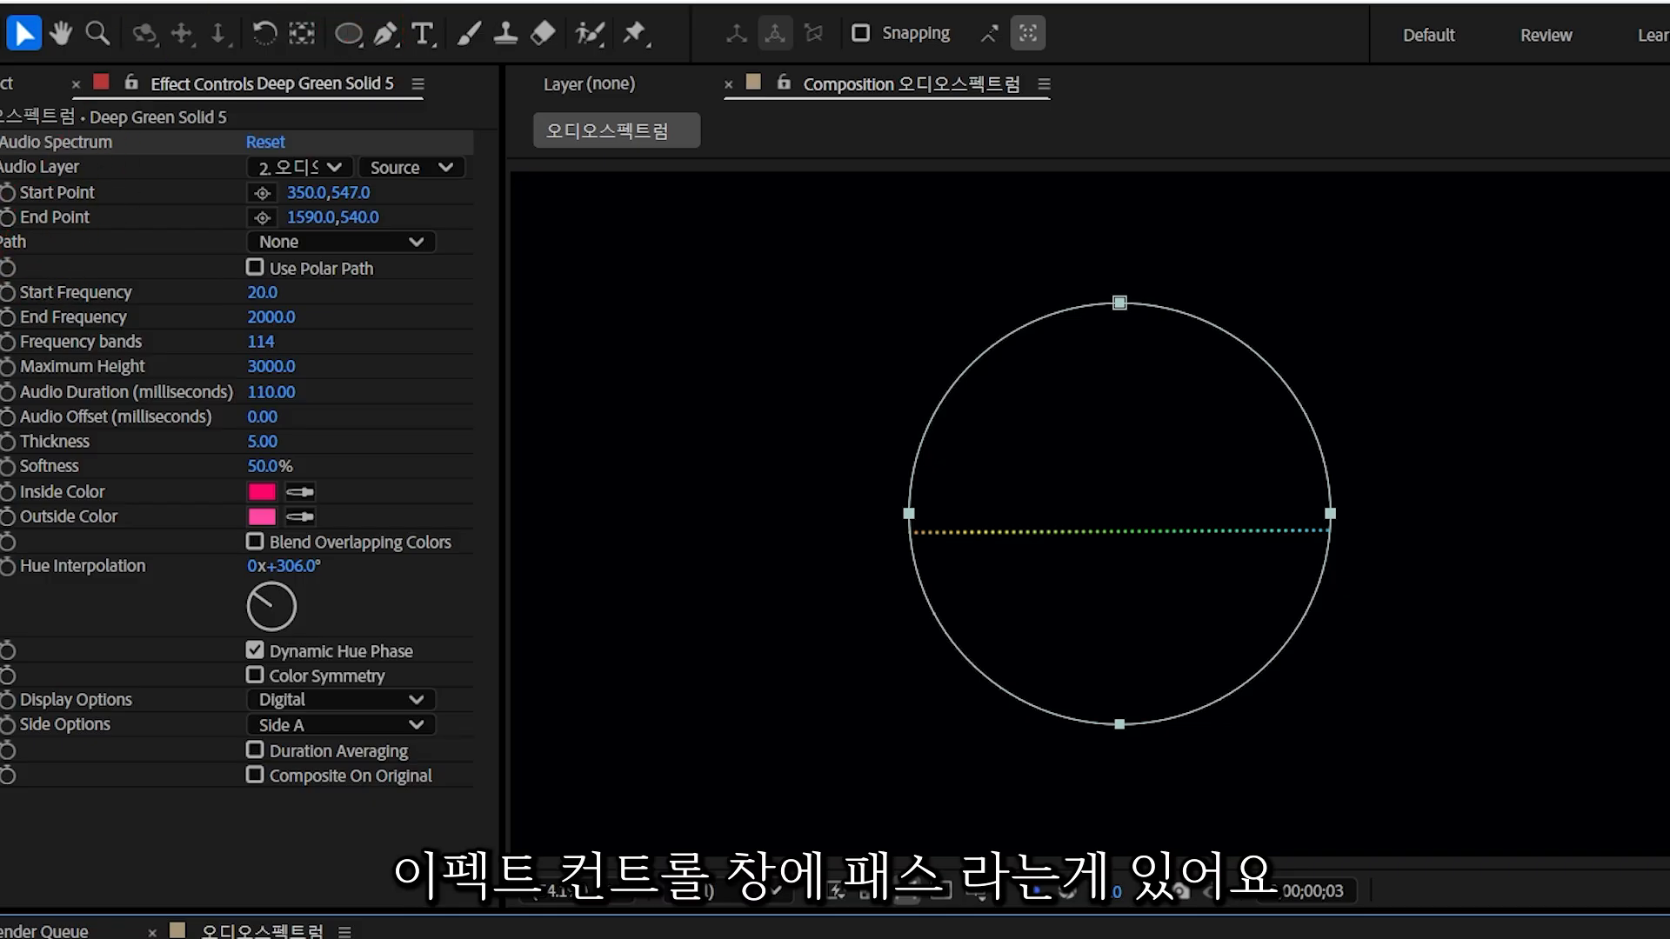
Step: Set the Audio Spectrum's Path to Mask 1 and preview the circular spectrum
{"action": "left_click", "coordinate": [418, 244]}
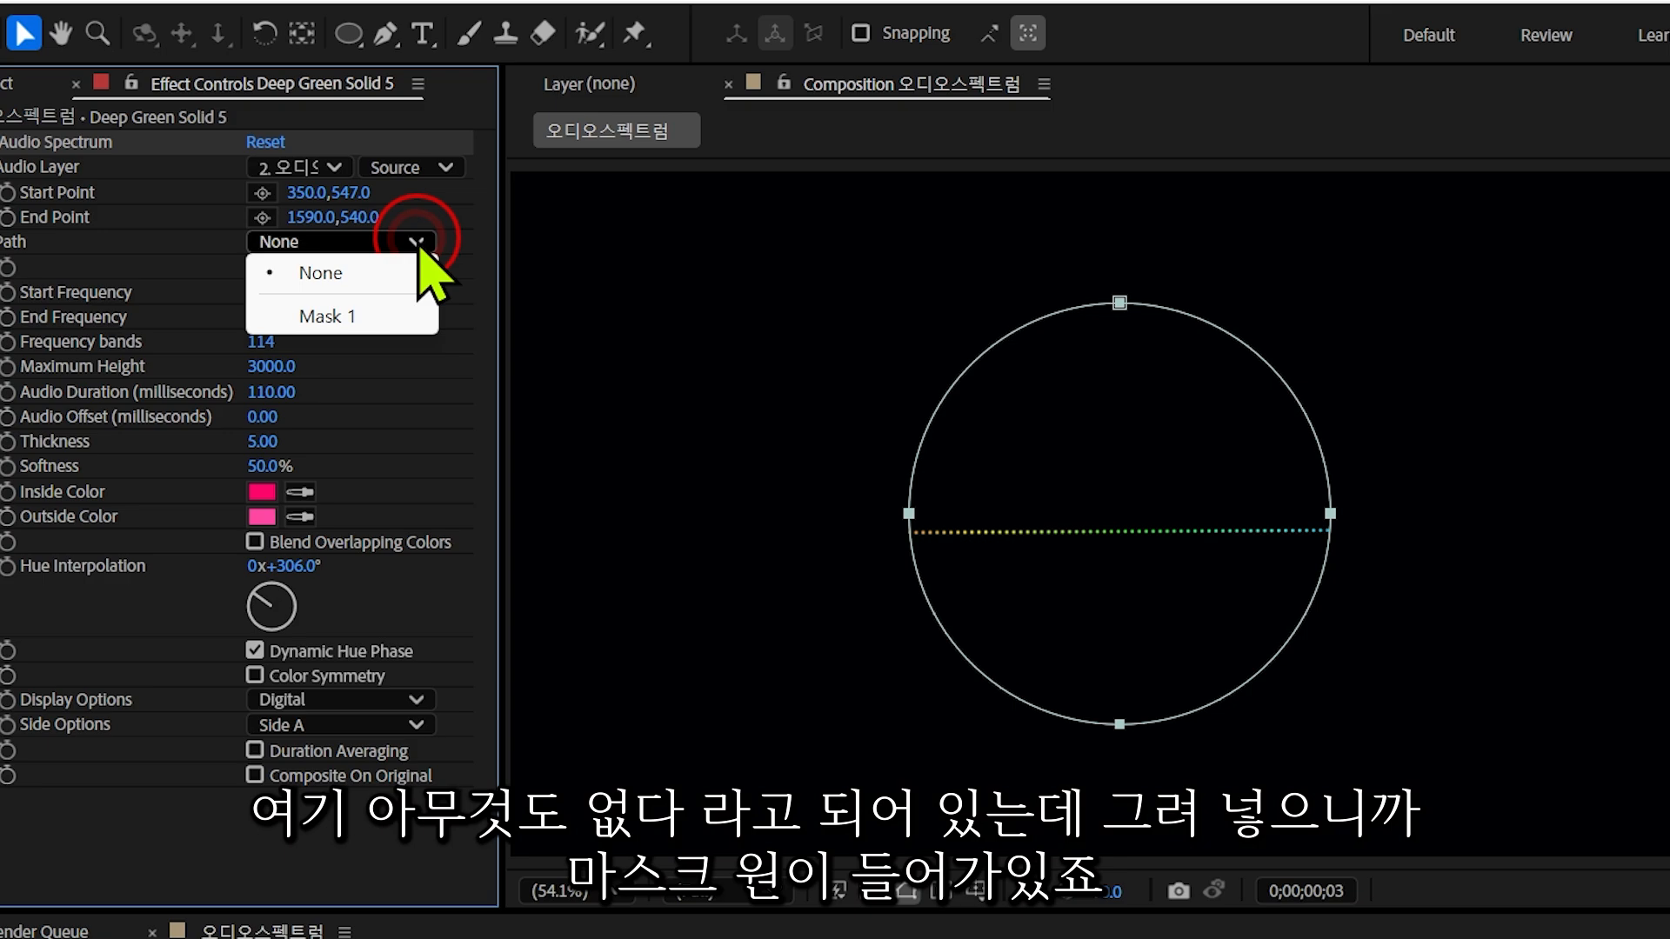
{"action": "left_click", "coordinate": [339, 323]}
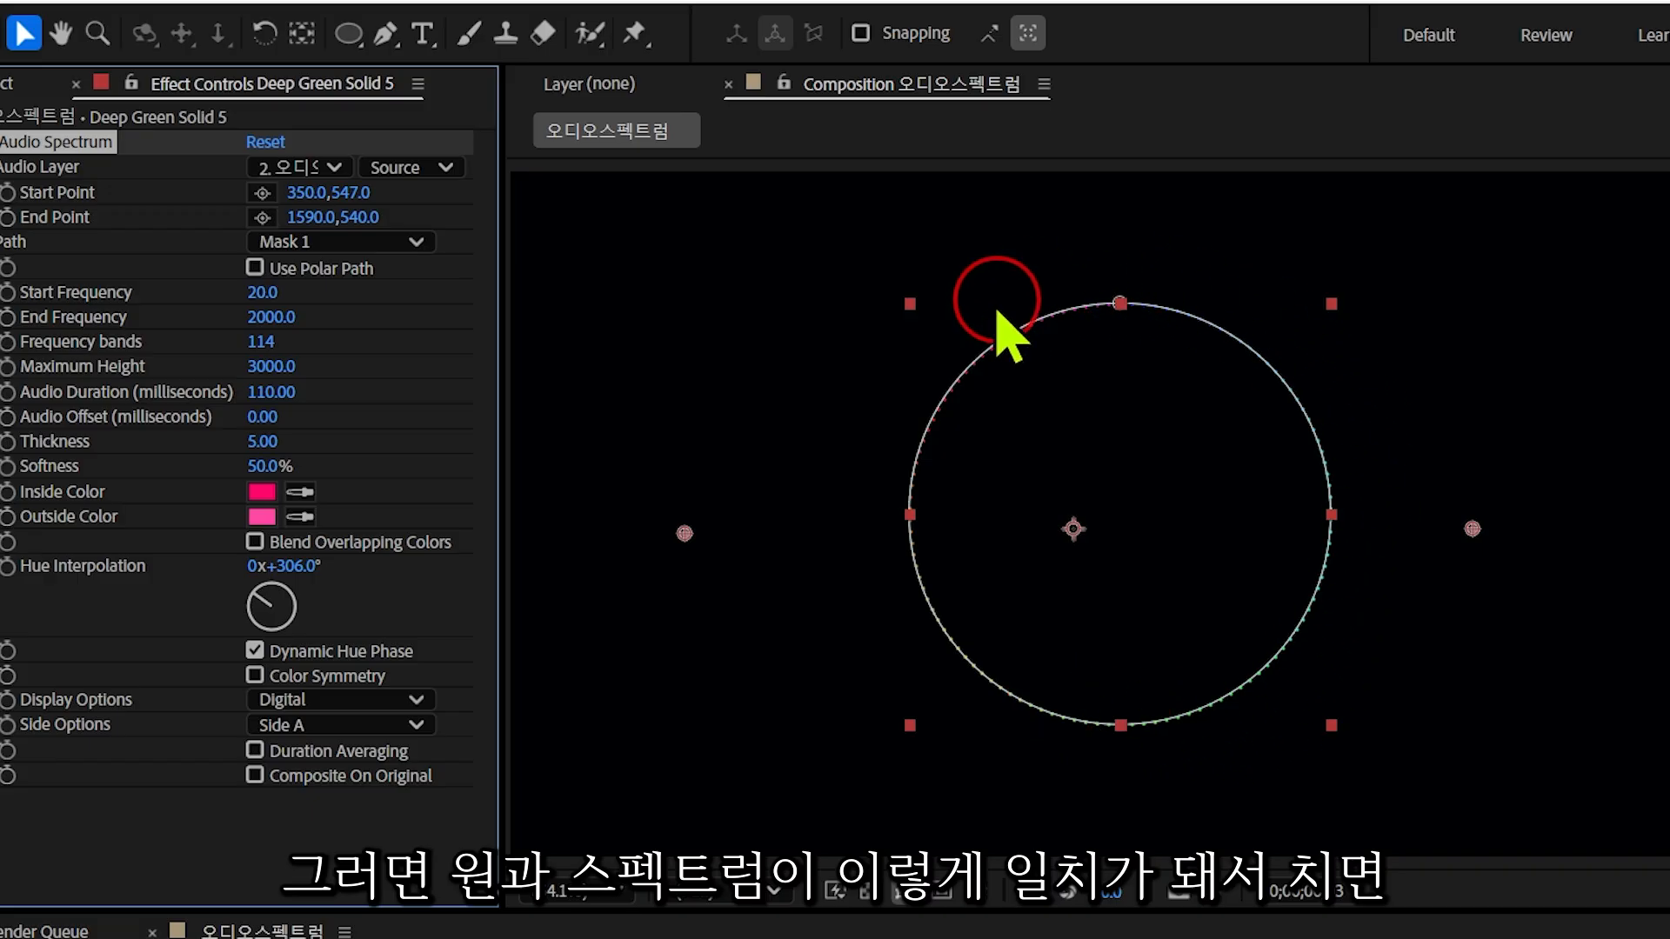
{"action": "key", "text": "space"}
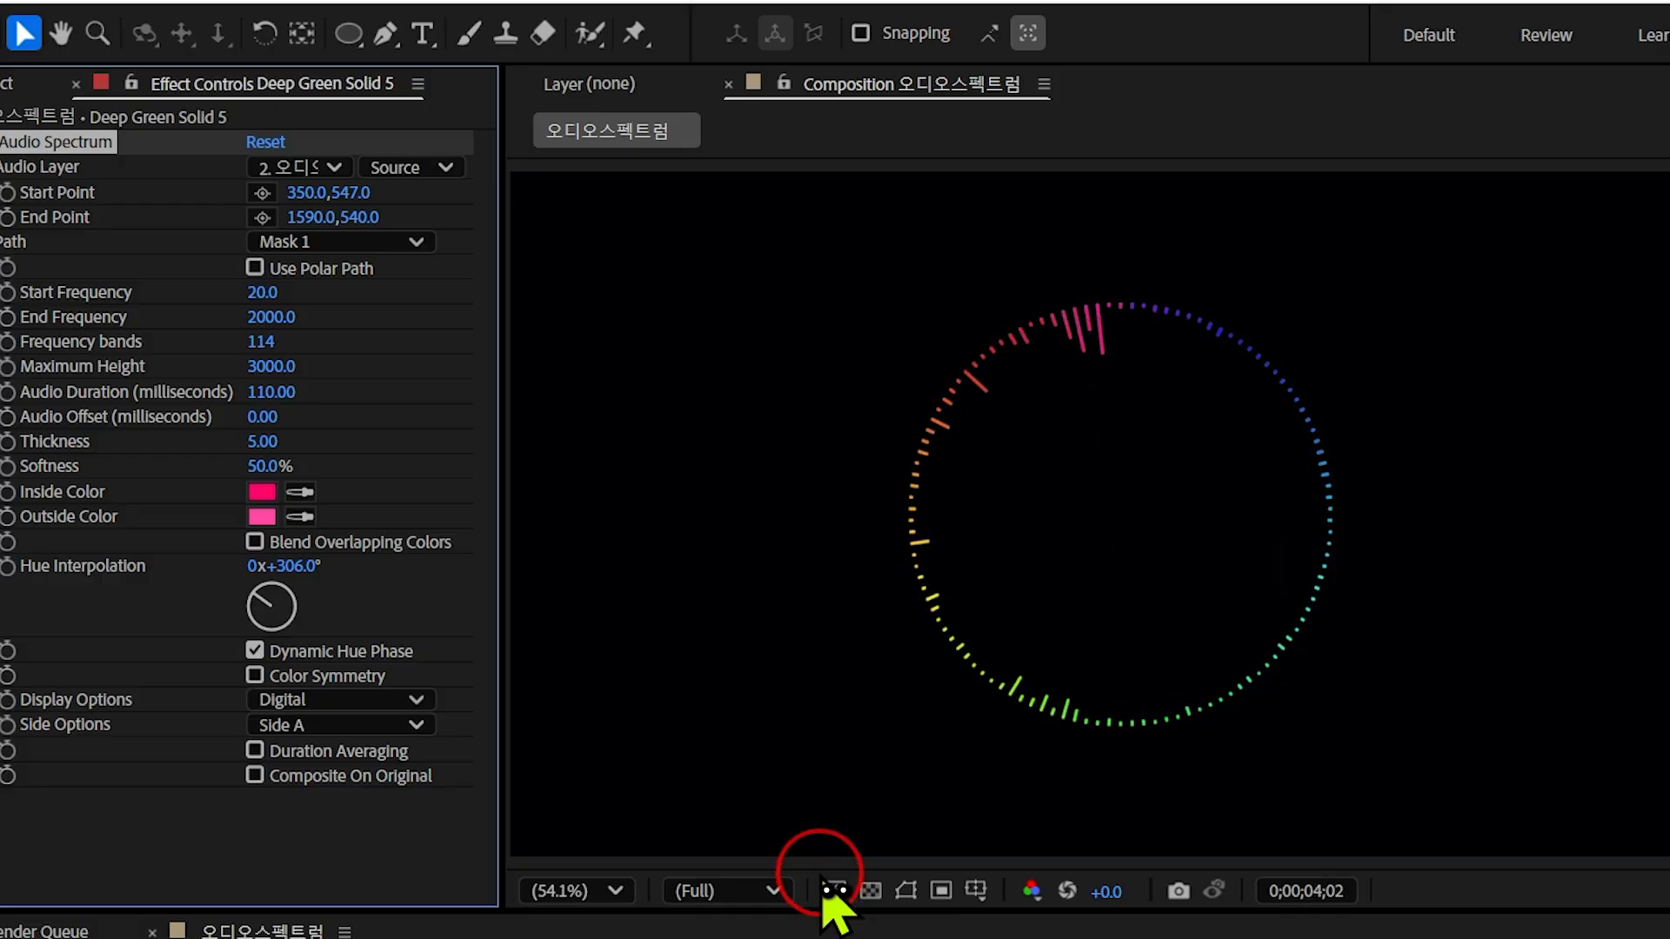
{"action": "key", "text": "space"}
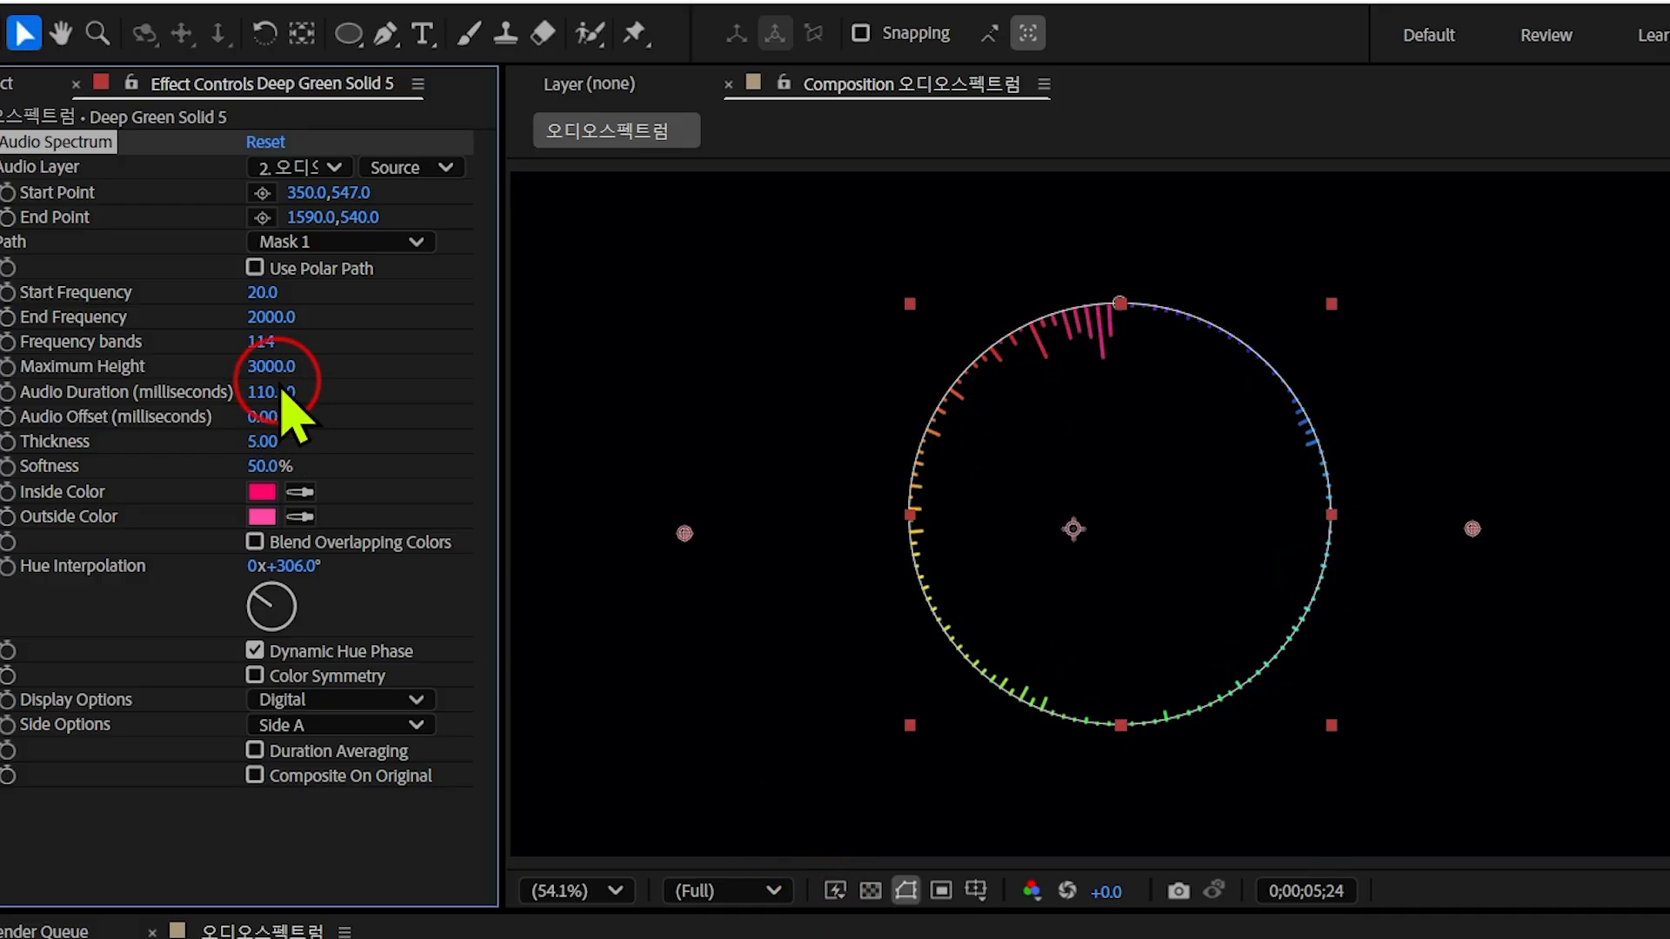
Step: Reduce the spectrum's Maximum Height to 2500 and preview the circular animation from the beginning
{"action": "left_click", "coordinate": [270, 367]}
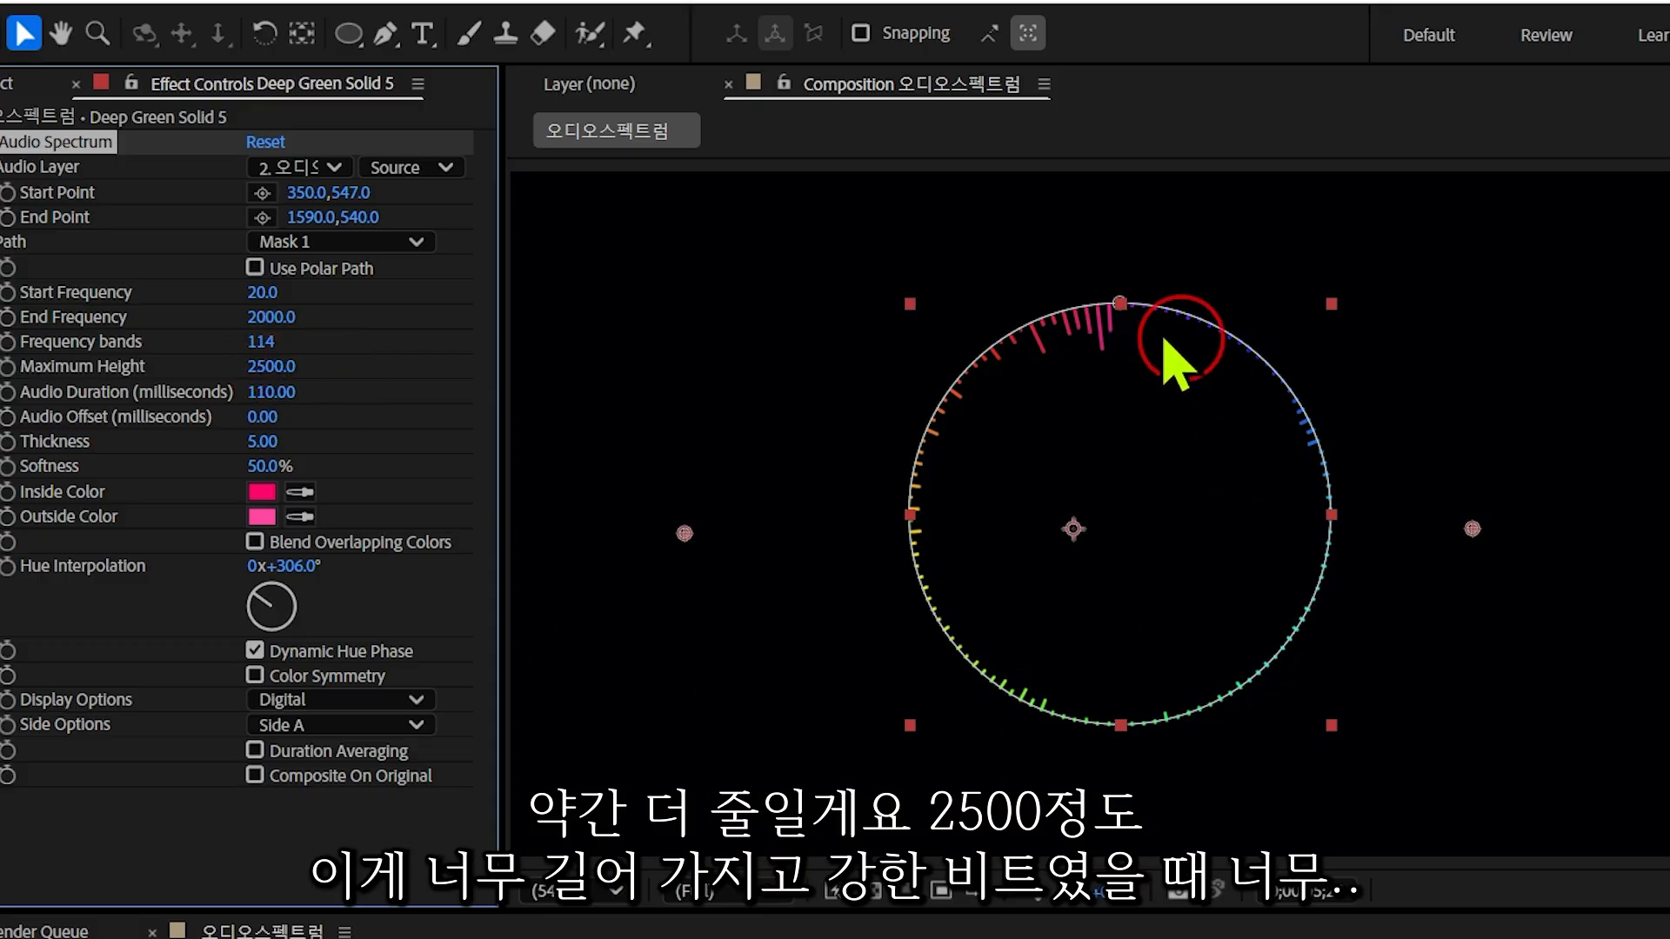
{"action": "left_click", "coordinate": [802, 937]}
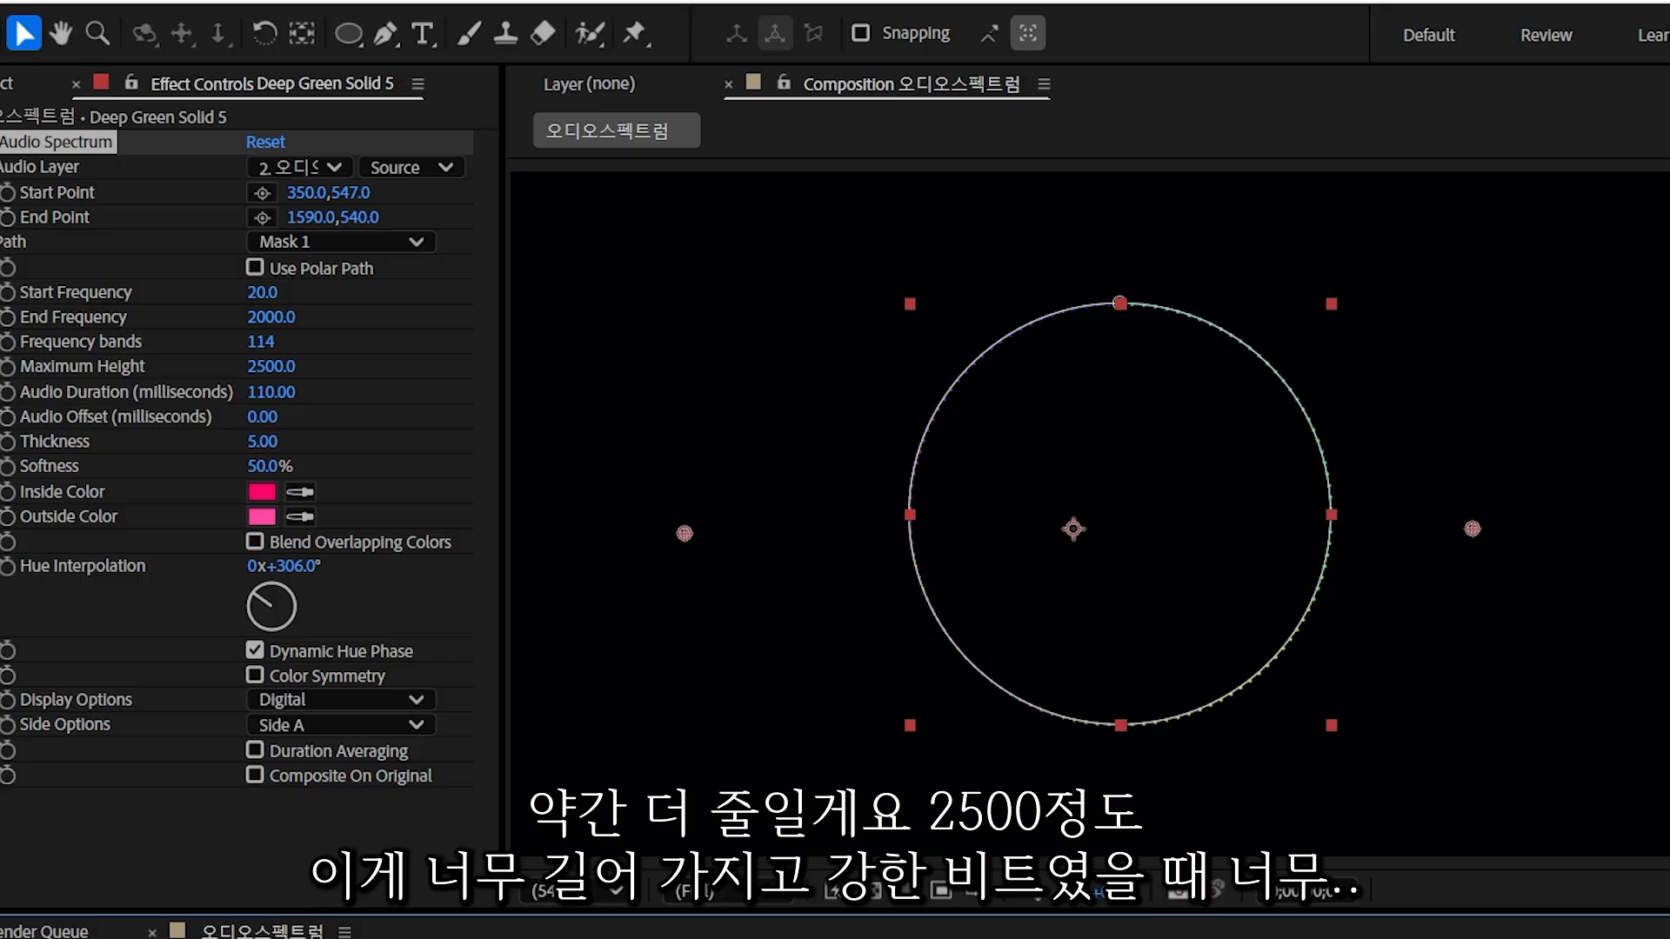
{"action": "key", "text": "space"}
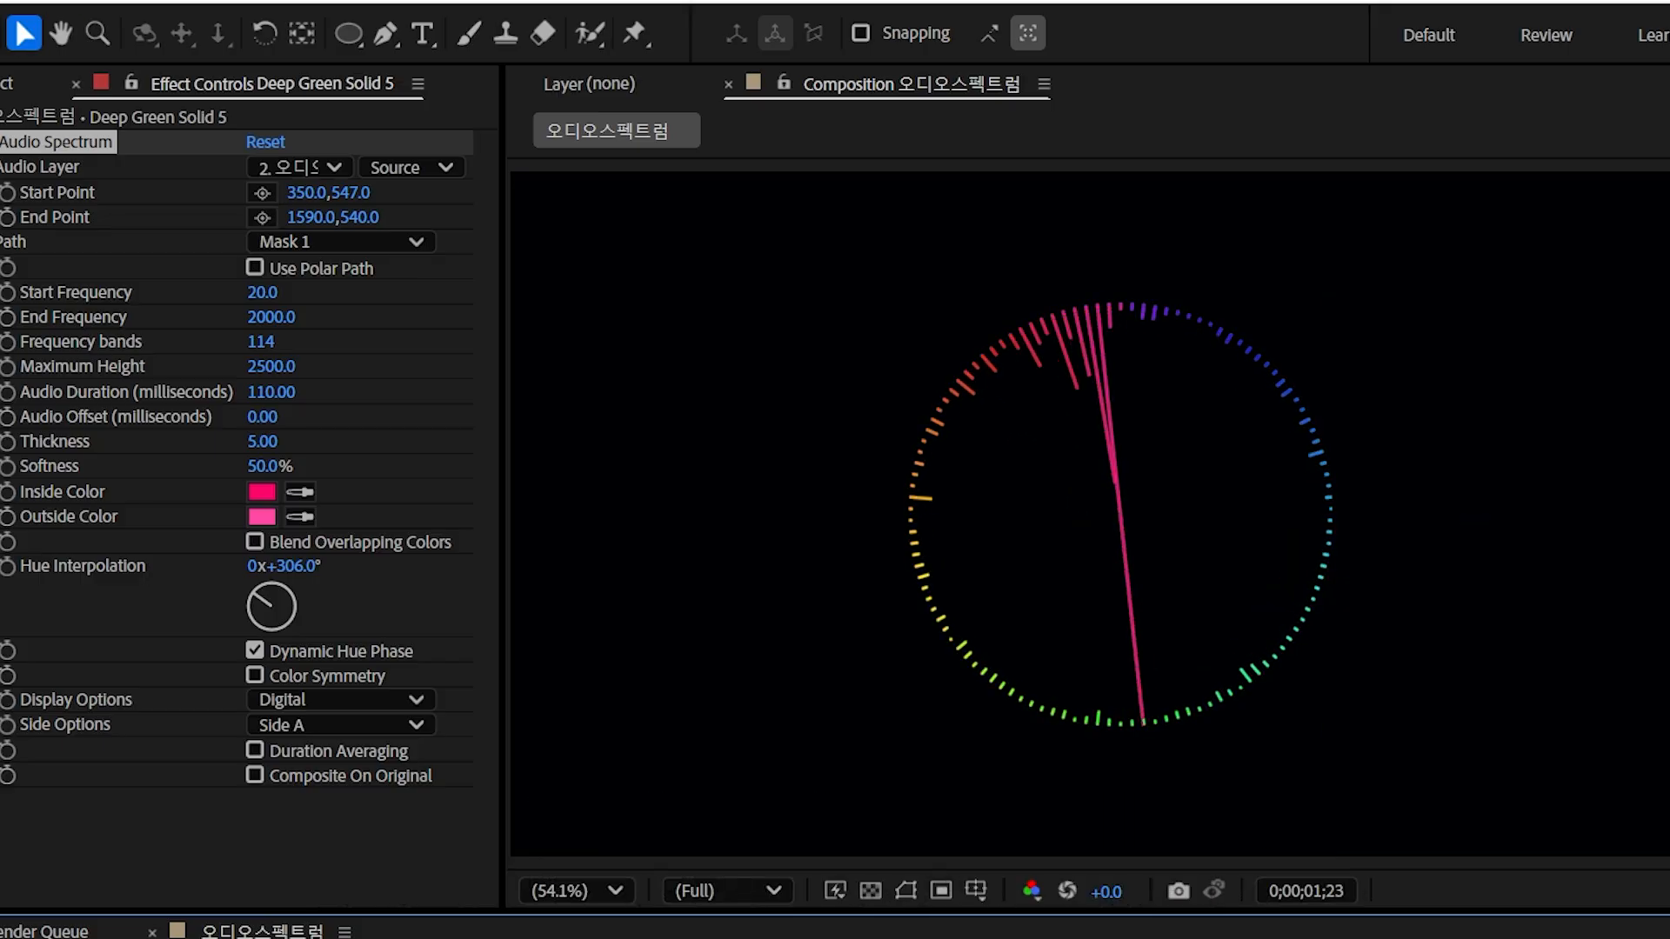
{"action": "key", "text": "space"}
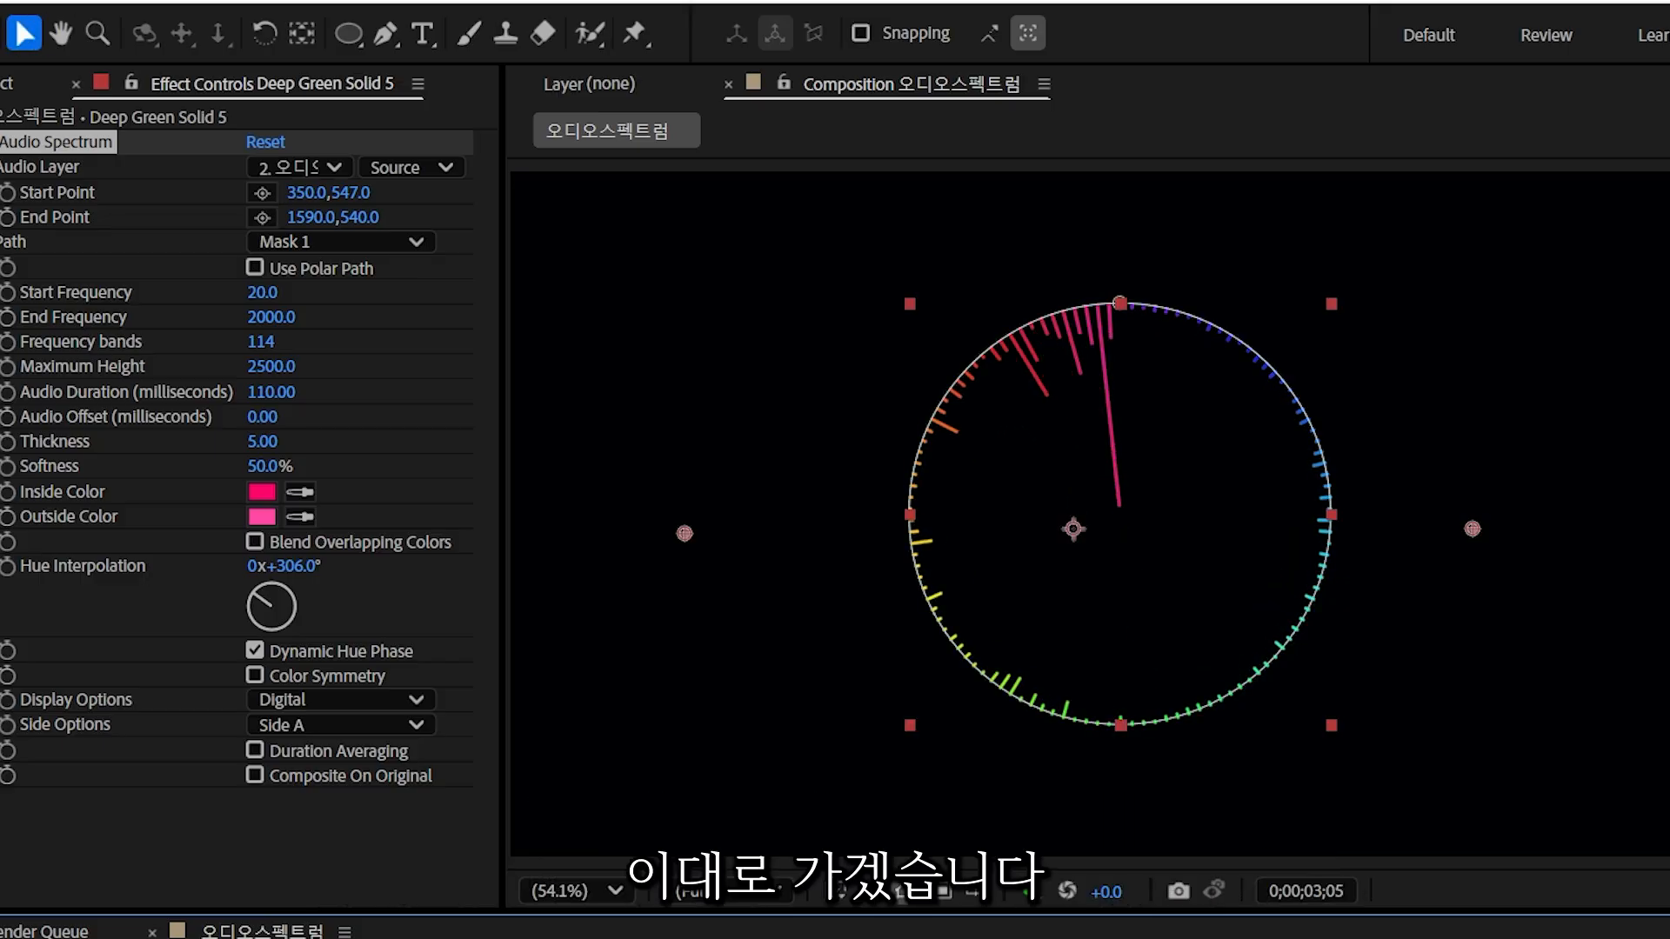
Step: Set the circular spectrum's Side Options to Side B and preview the animation
{"action": "left_click", "coordinate": [416, 725]}
{"action": "left_click", "coordinate": [353, 784]}
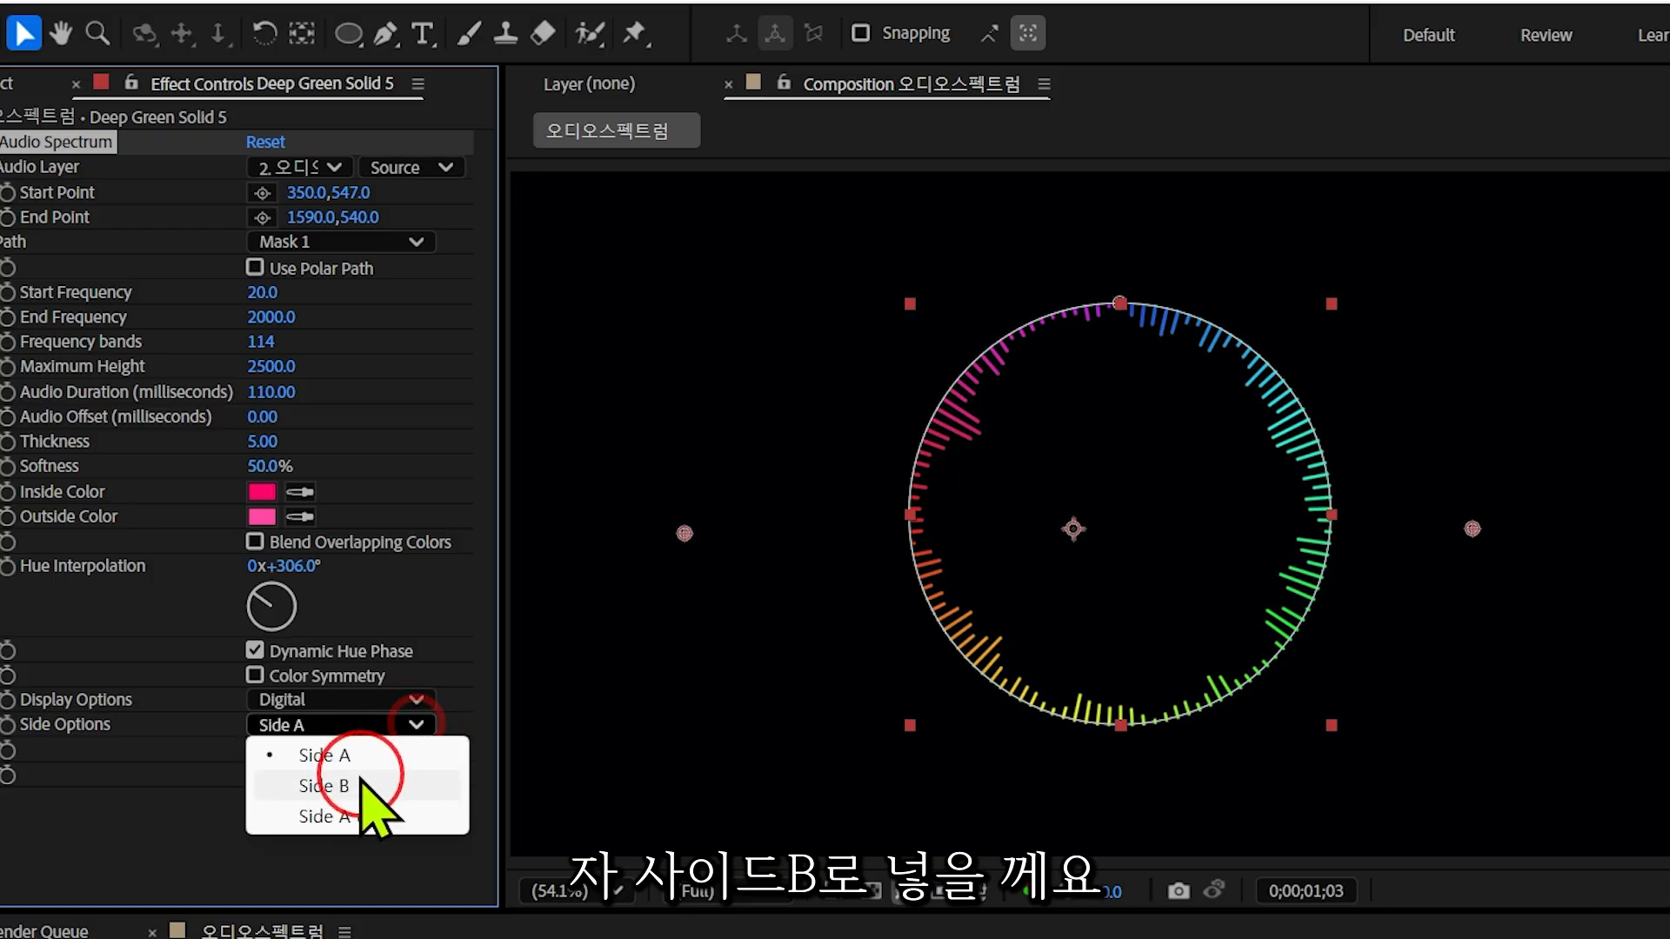
{"action": "key", "text": "space"}
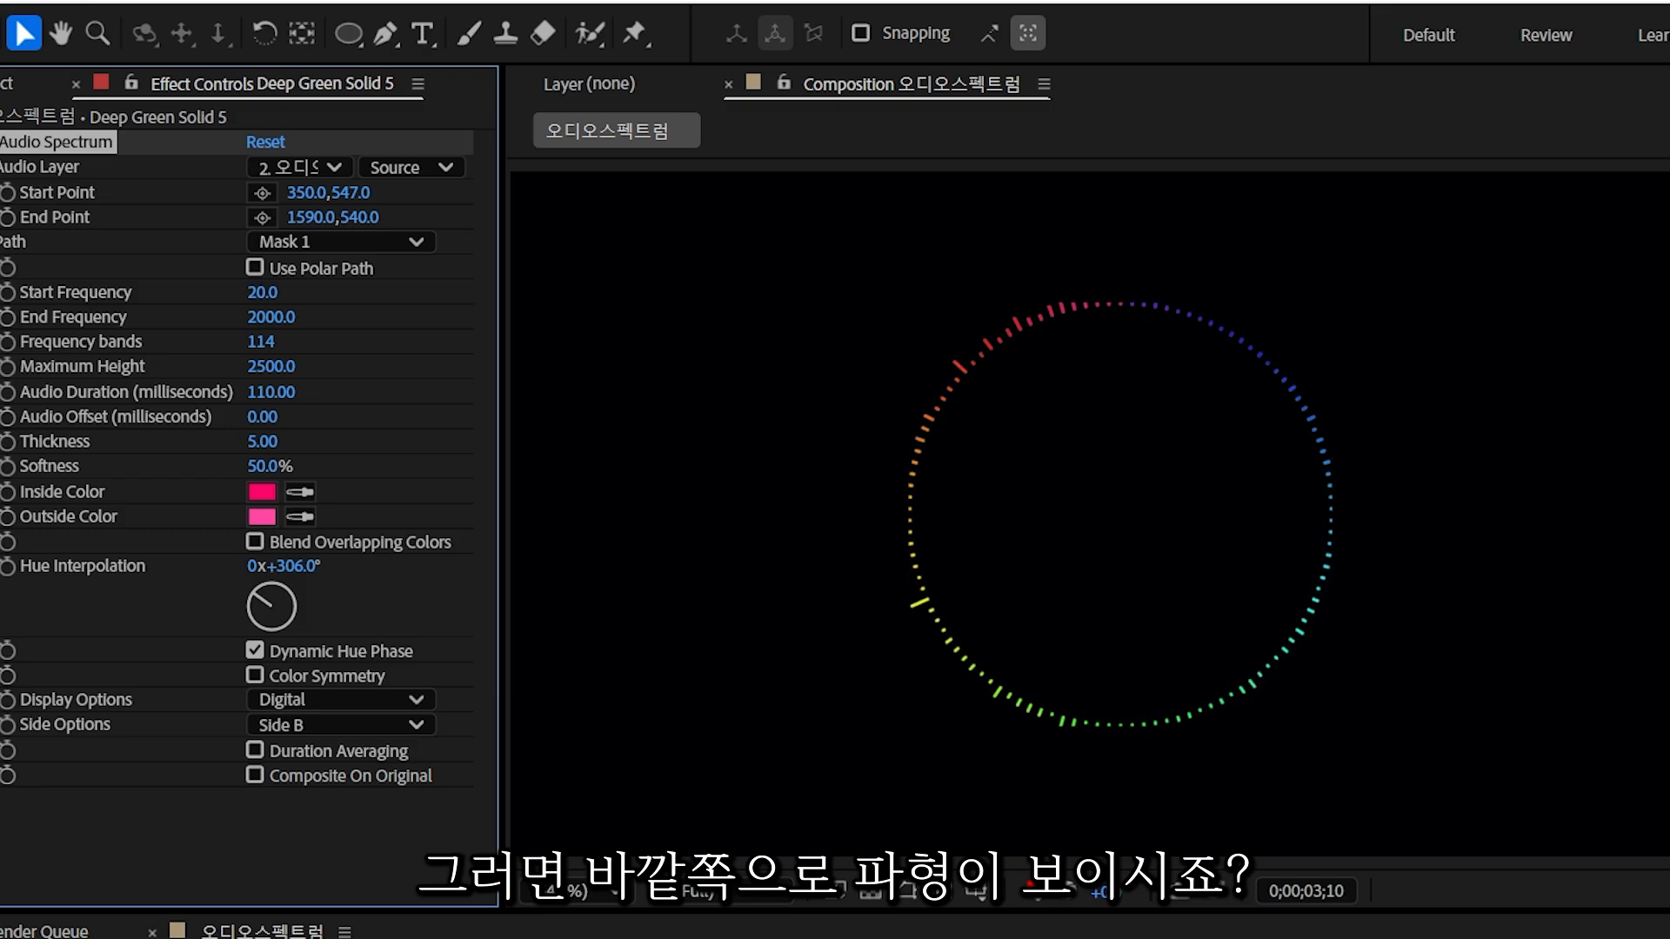
{"action": "left_click", "coordinate": [453, 745]}
Step: Set the circular spectrum's Side Options to Side A & B and preview the animation
{"action": "left_click", "coordinate": [416, 728]}
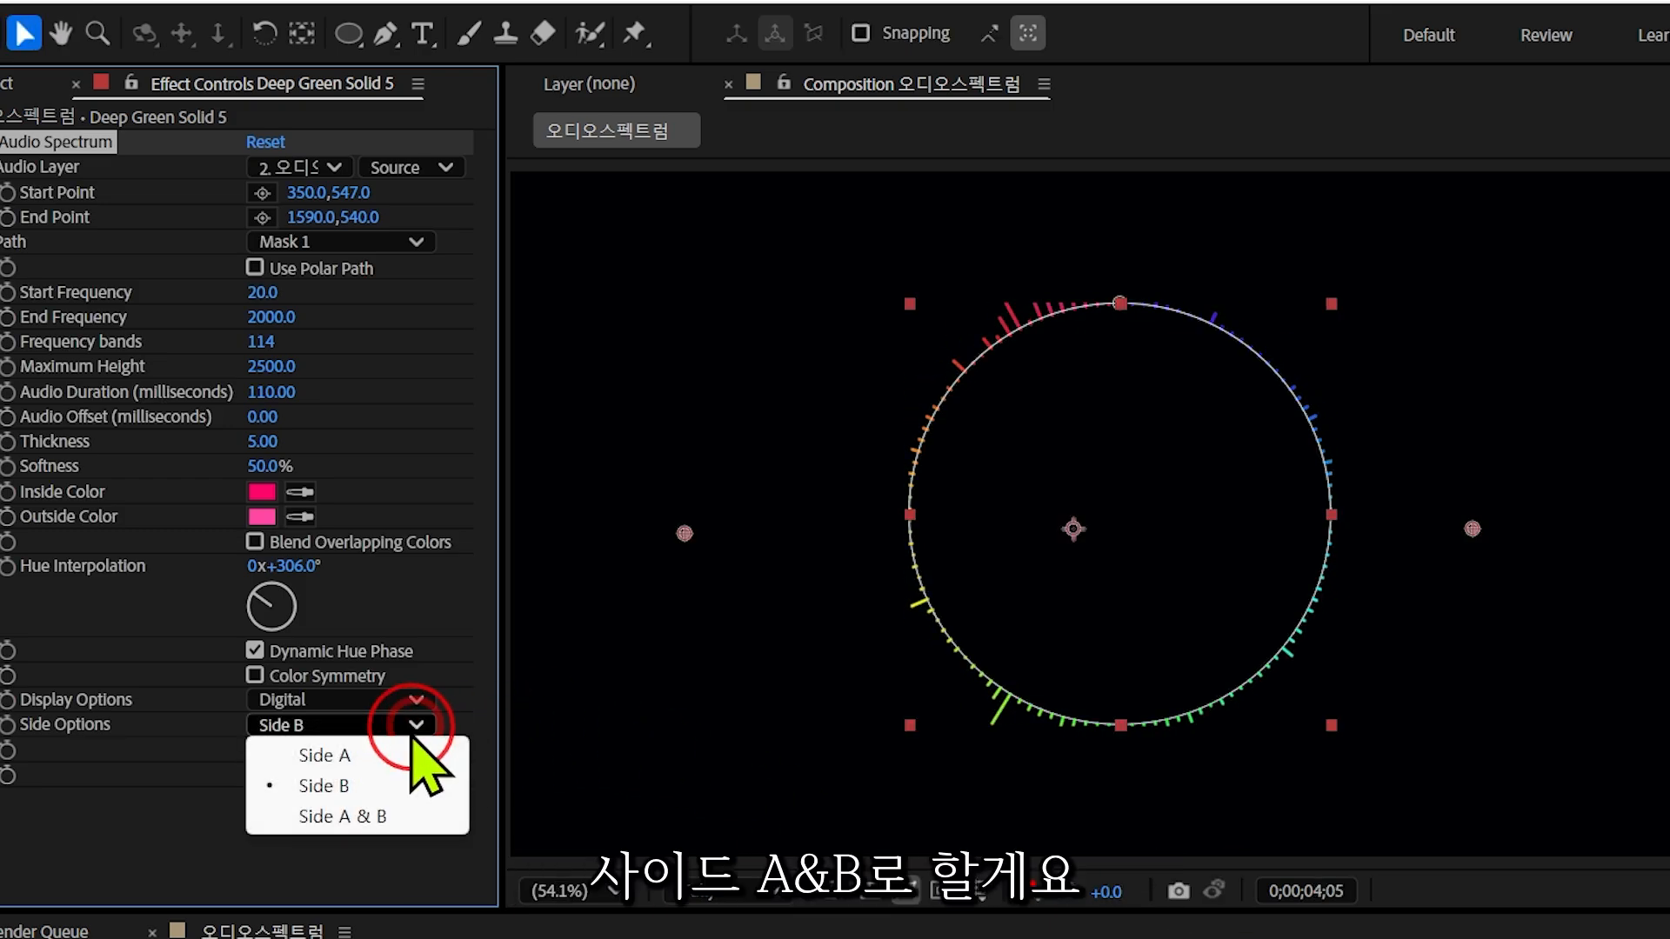
{"action": "left_click", "coordinate": [364, 816]}
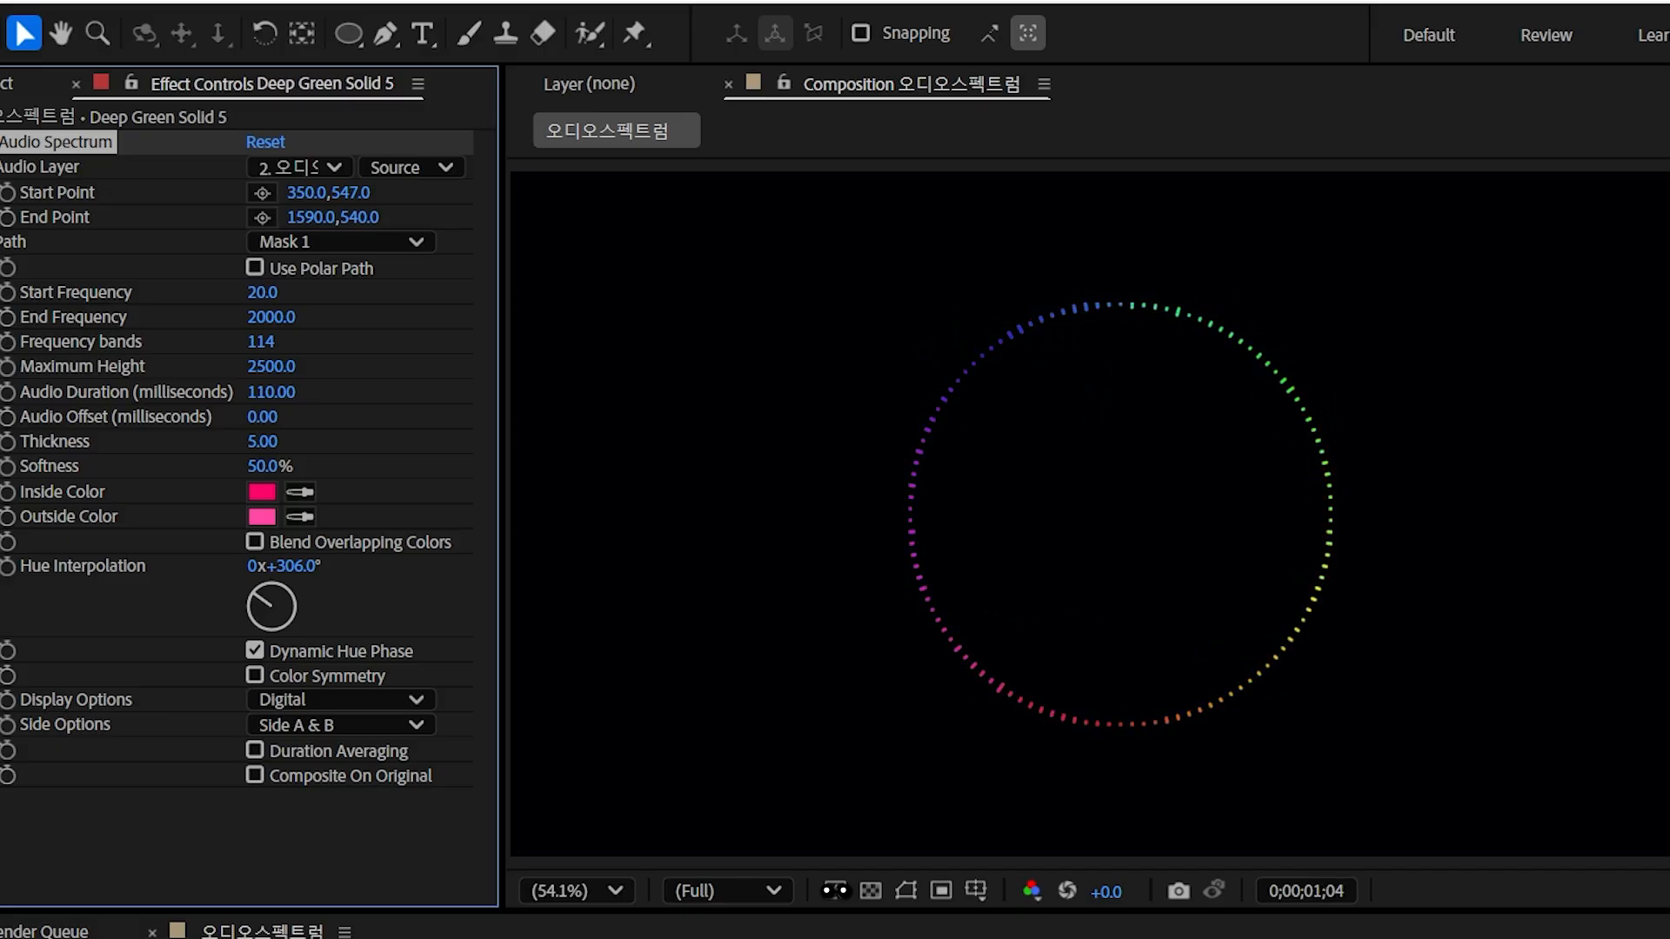
{"action": "key", "text": "space"}
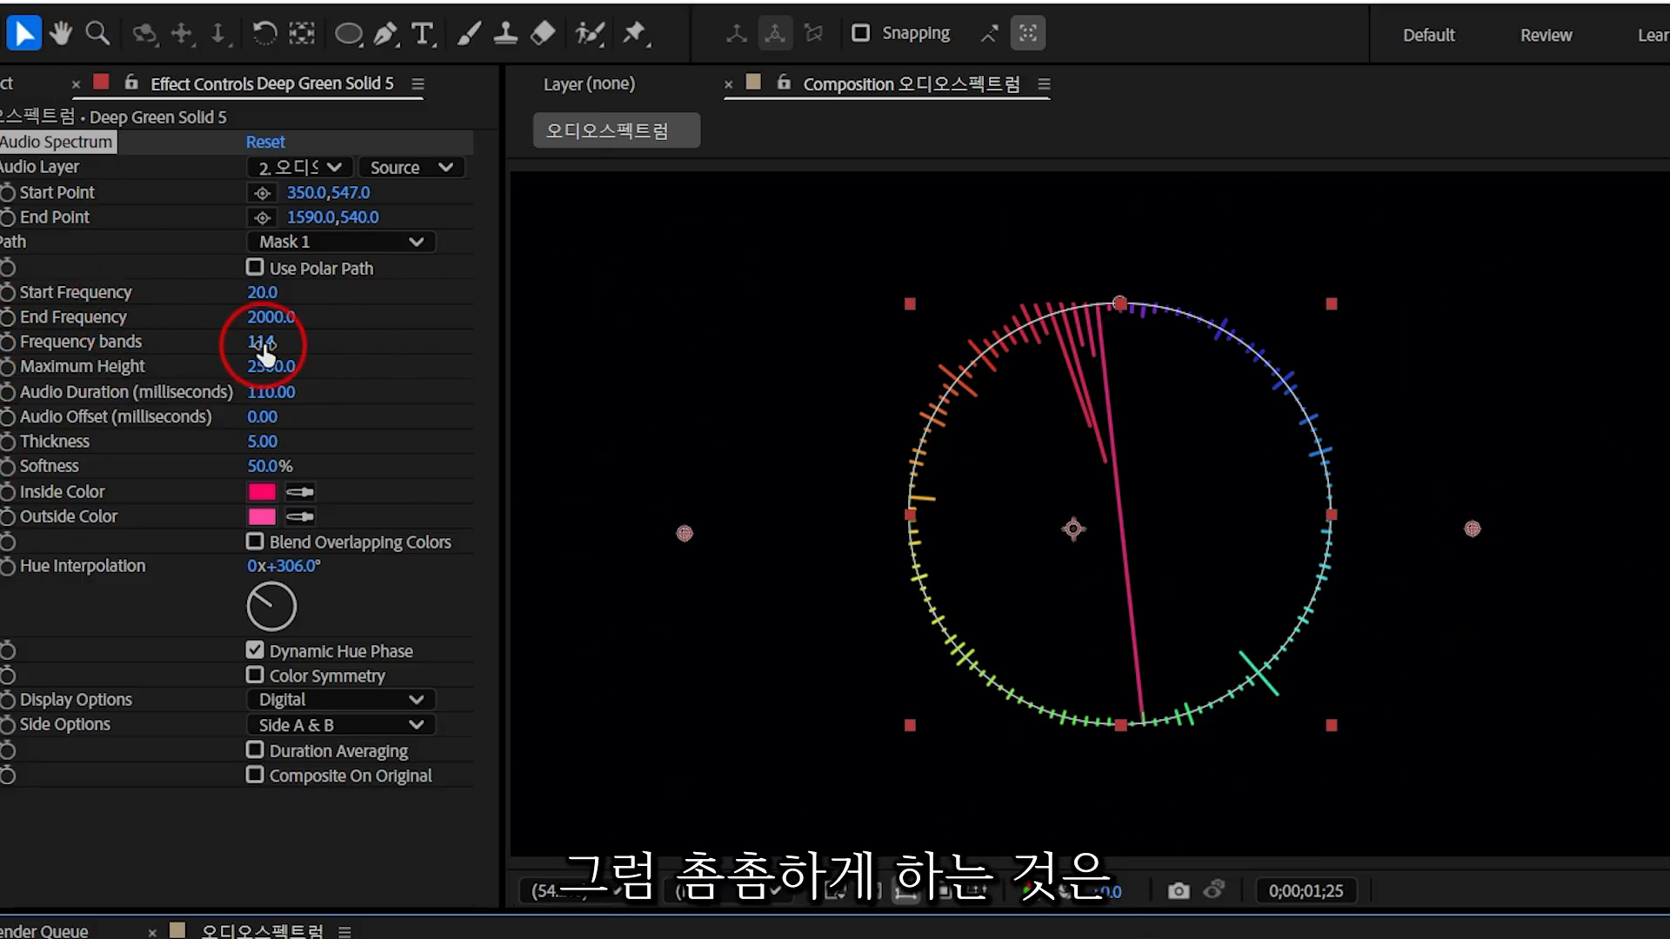
Step: Raise the spectrum's Frequency bands to 230 and preview the denser circle
{"action": "left_click_drag", "start_coordinate": [261, 343], "coordinate": [445, 355]}
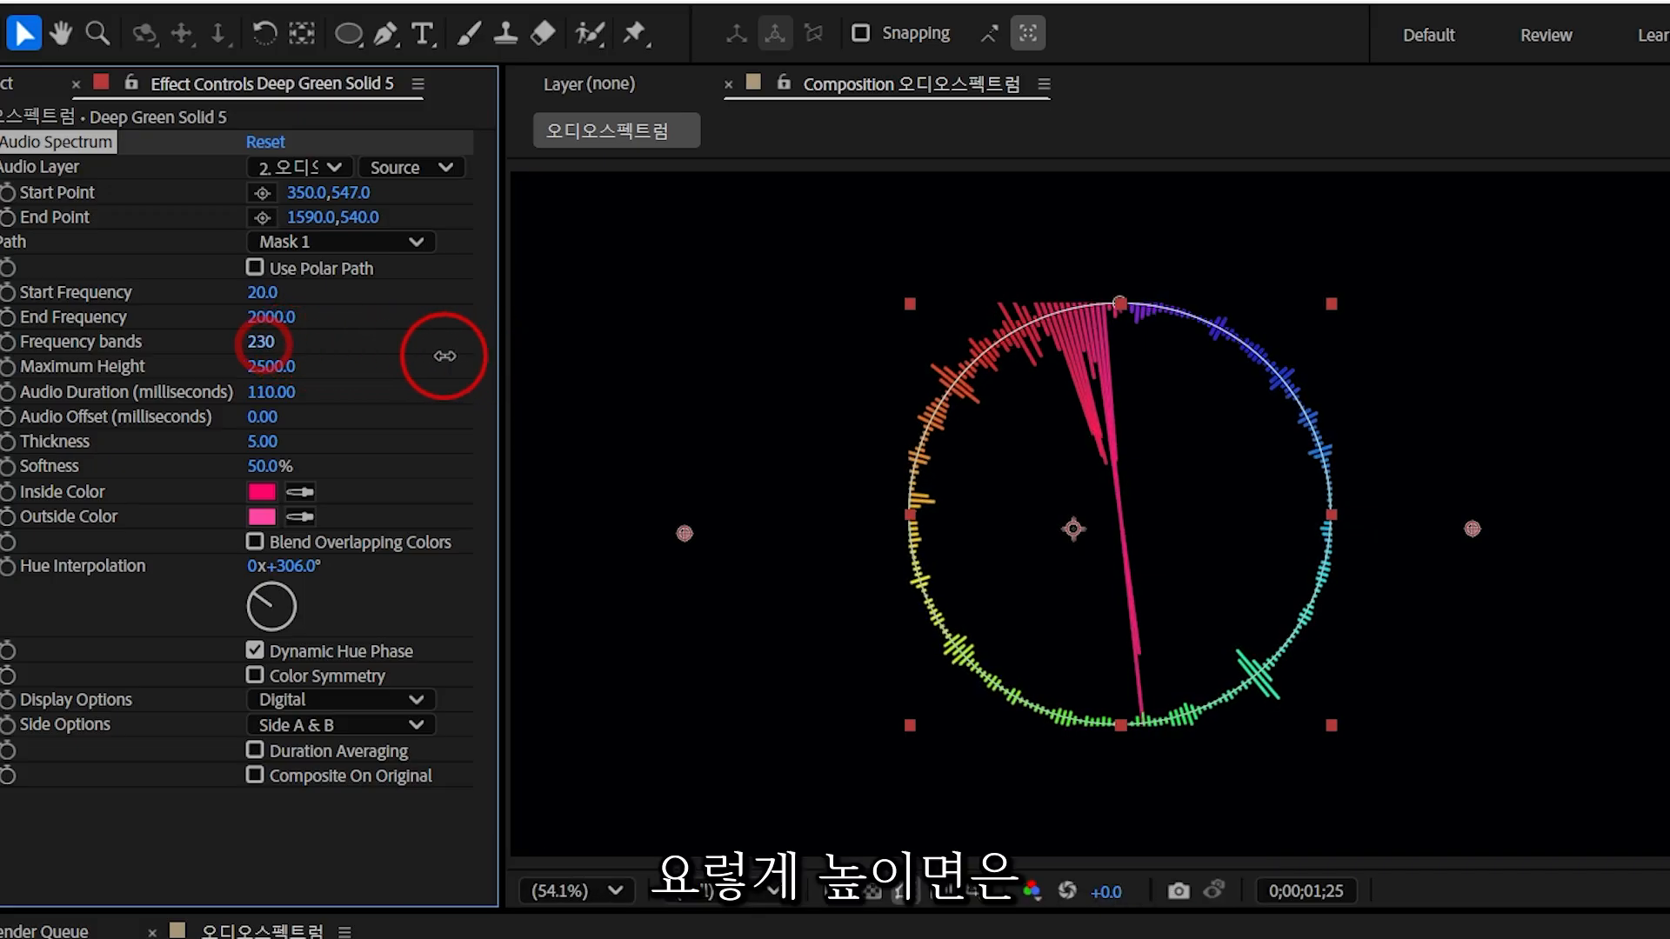
{"action": "key", "text": "space"}
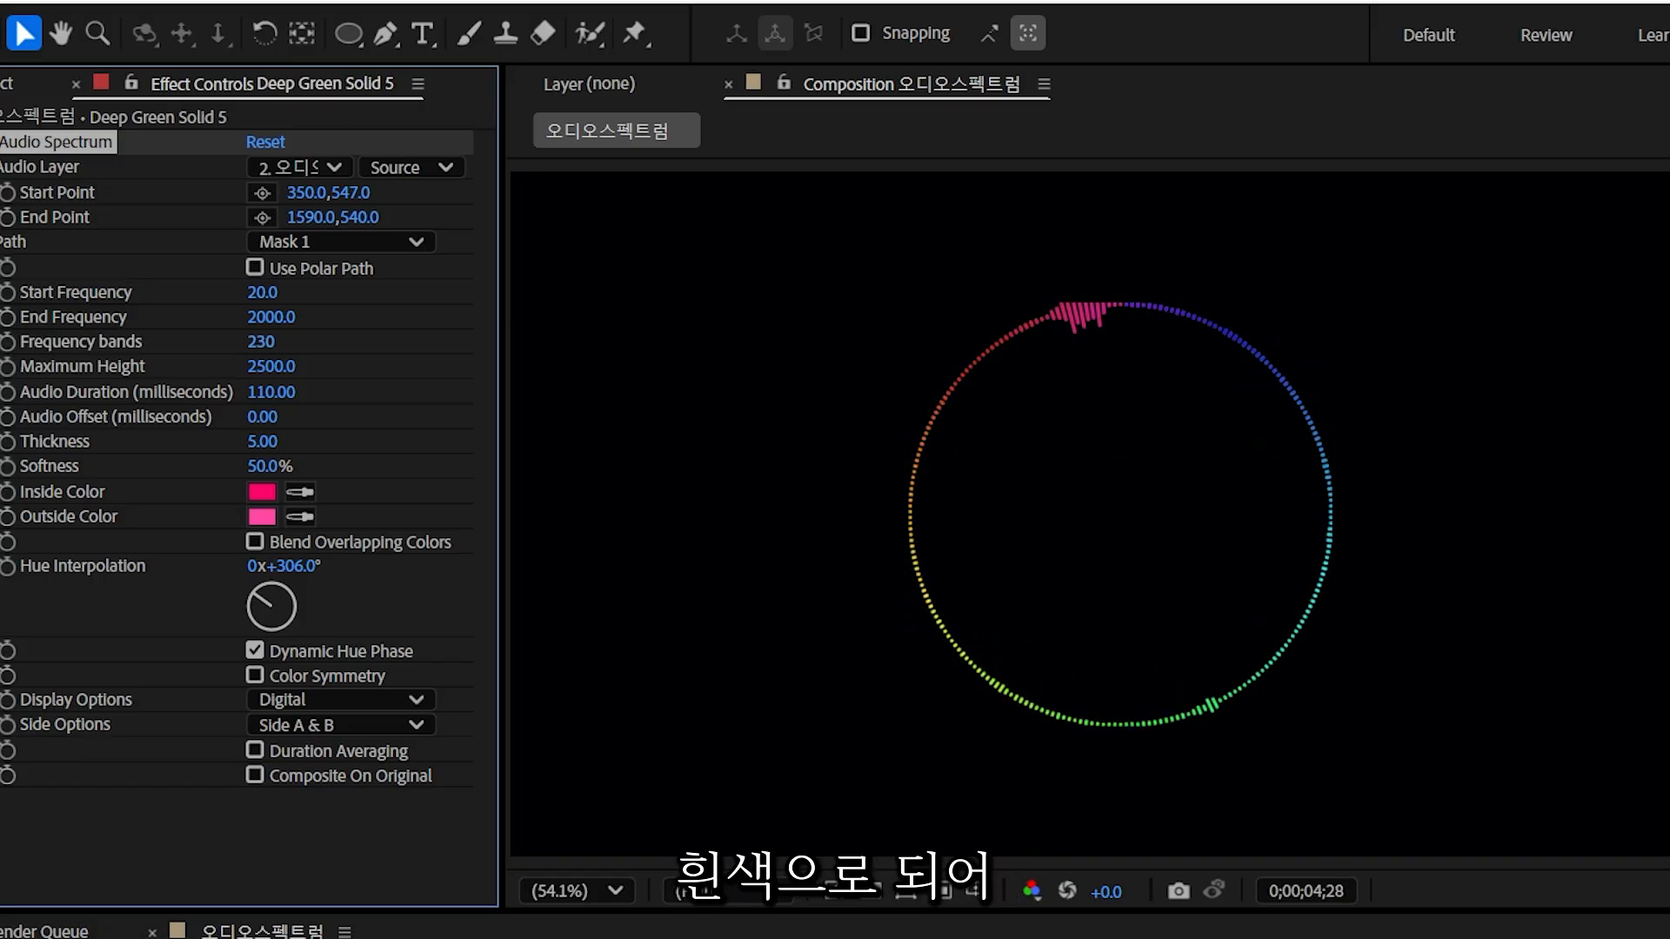
{"action": "key", "text": "space"}
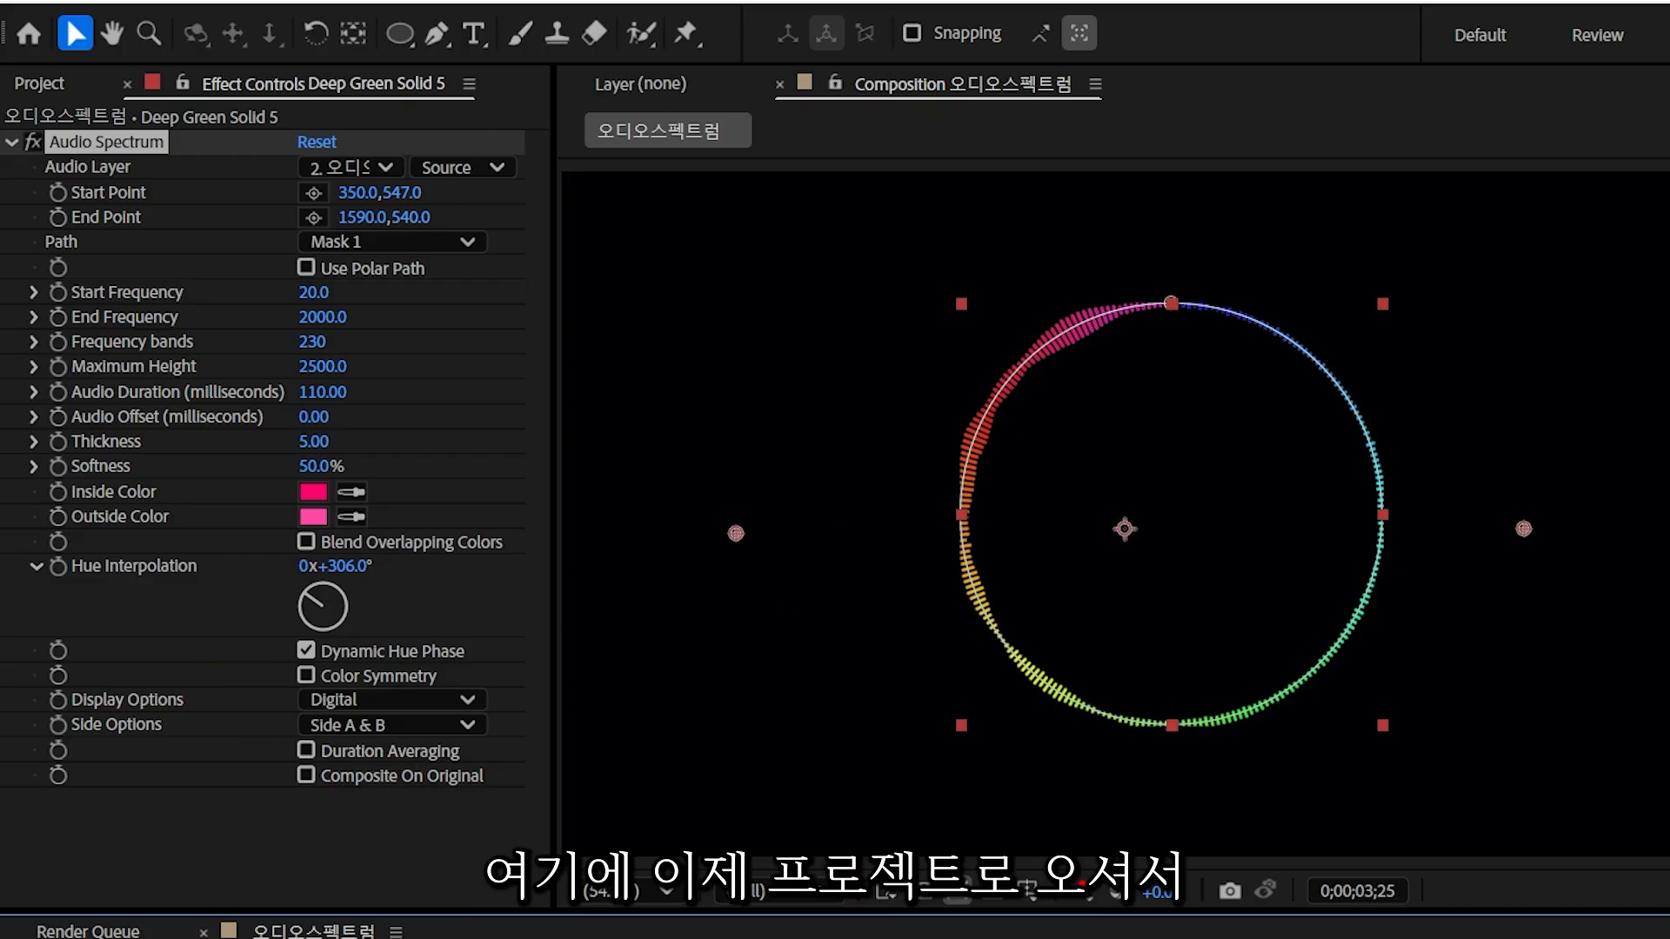
Step: Add the Gemini-generated PNG image as the bottom layer of the composition and scale it up to fill the frame
{"action": "left_click", "coordinate": [39, 83]}
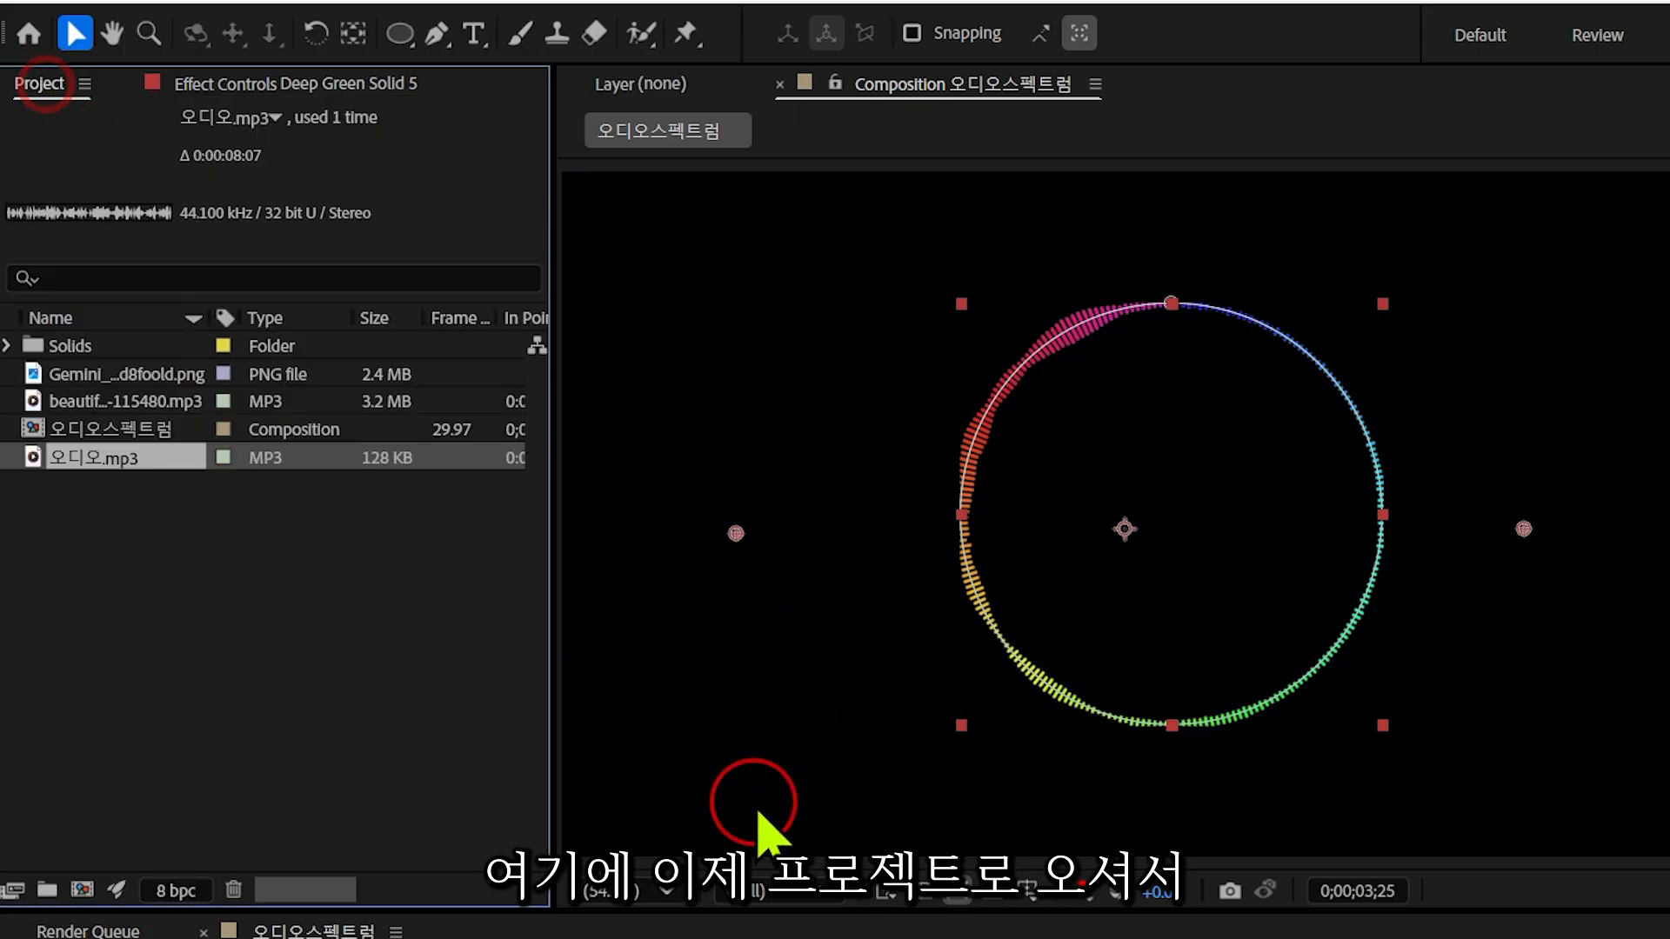
{"action": "left_click", "coordinate": [35, 374]}
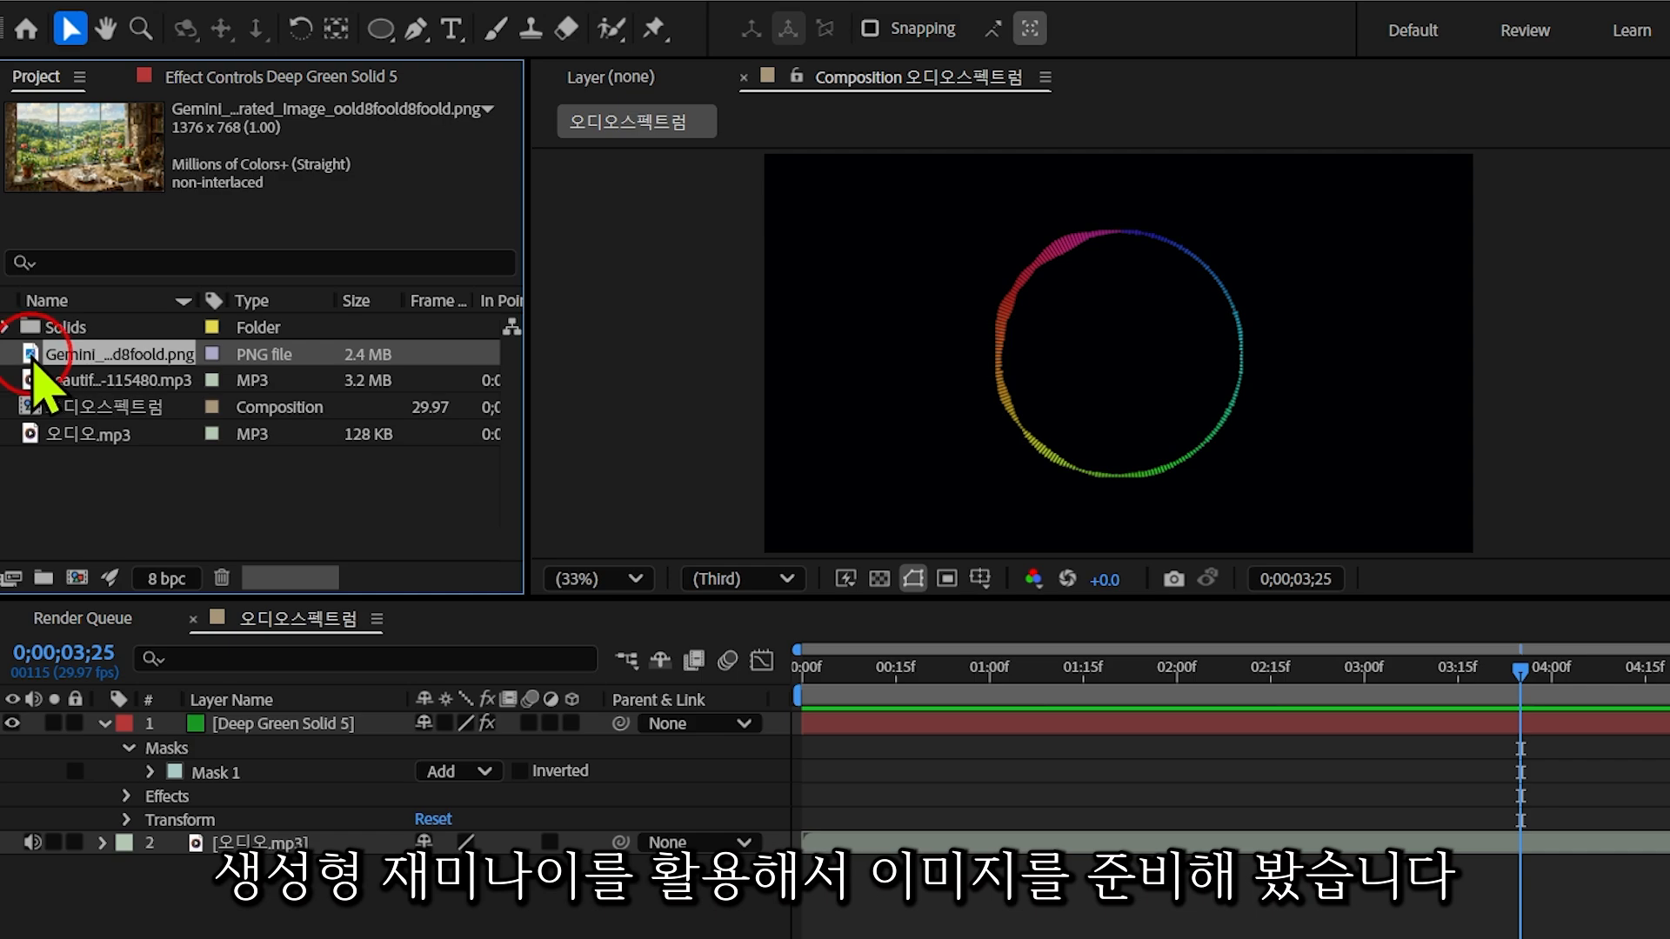
{"action": "left_click_drag", "start_coordinate": [33, 363], "coordinate": [91, 892]}
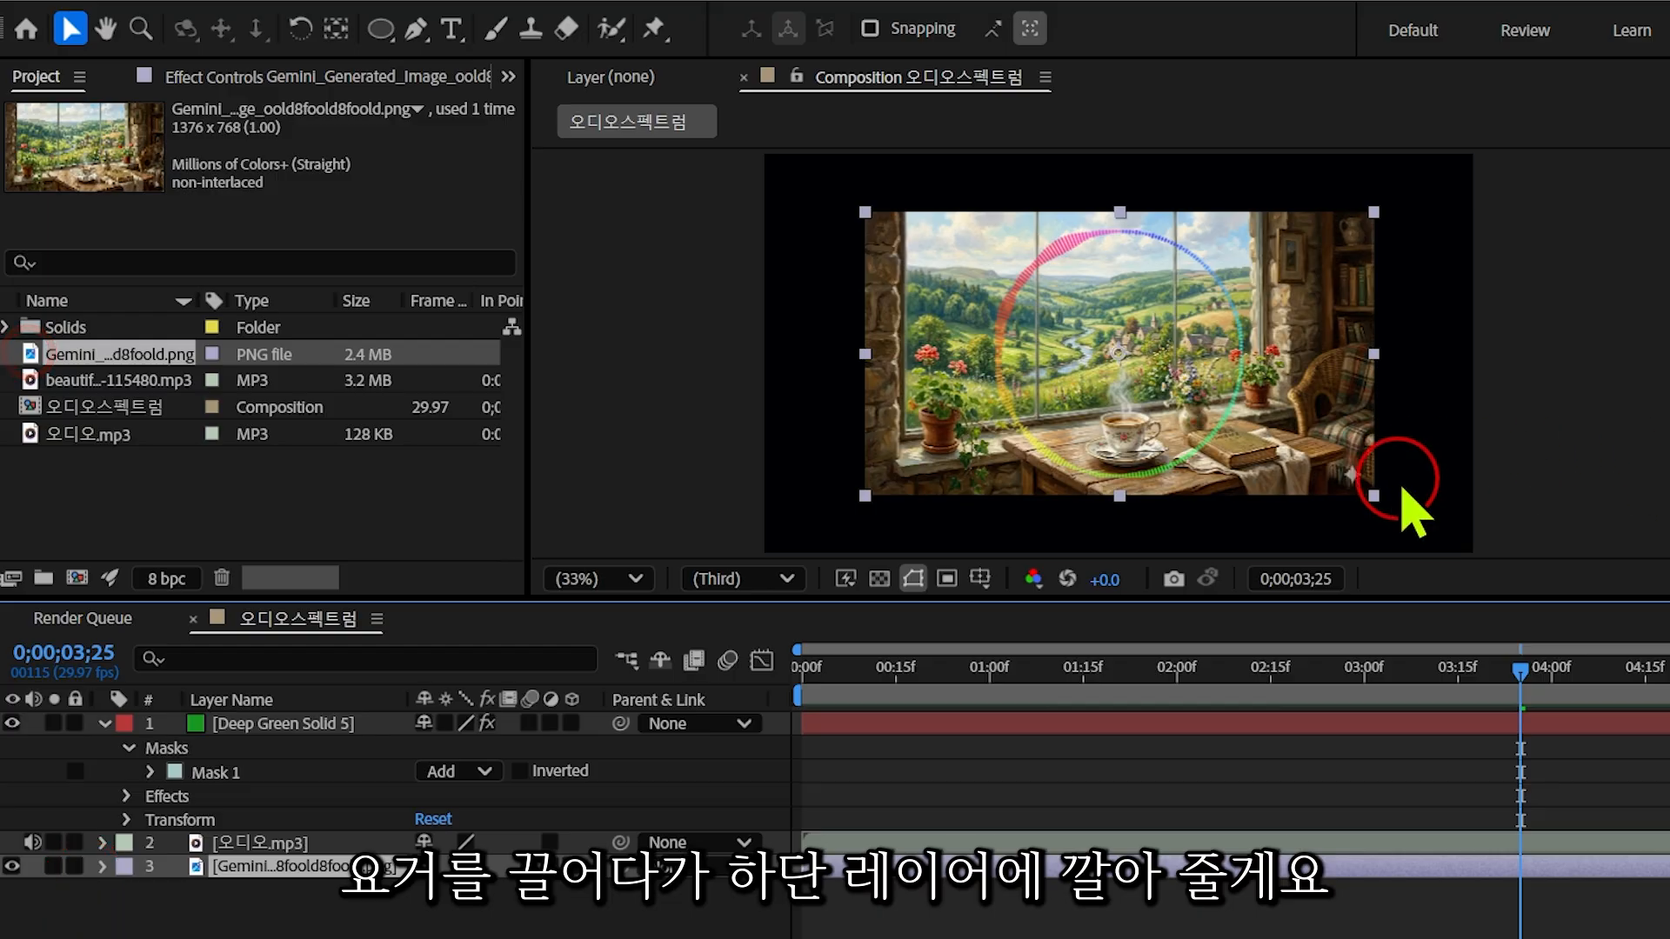
{"action": "left_click_drag", "start_coordinate": [1375, 496], "coordinate": [1516, 587]}
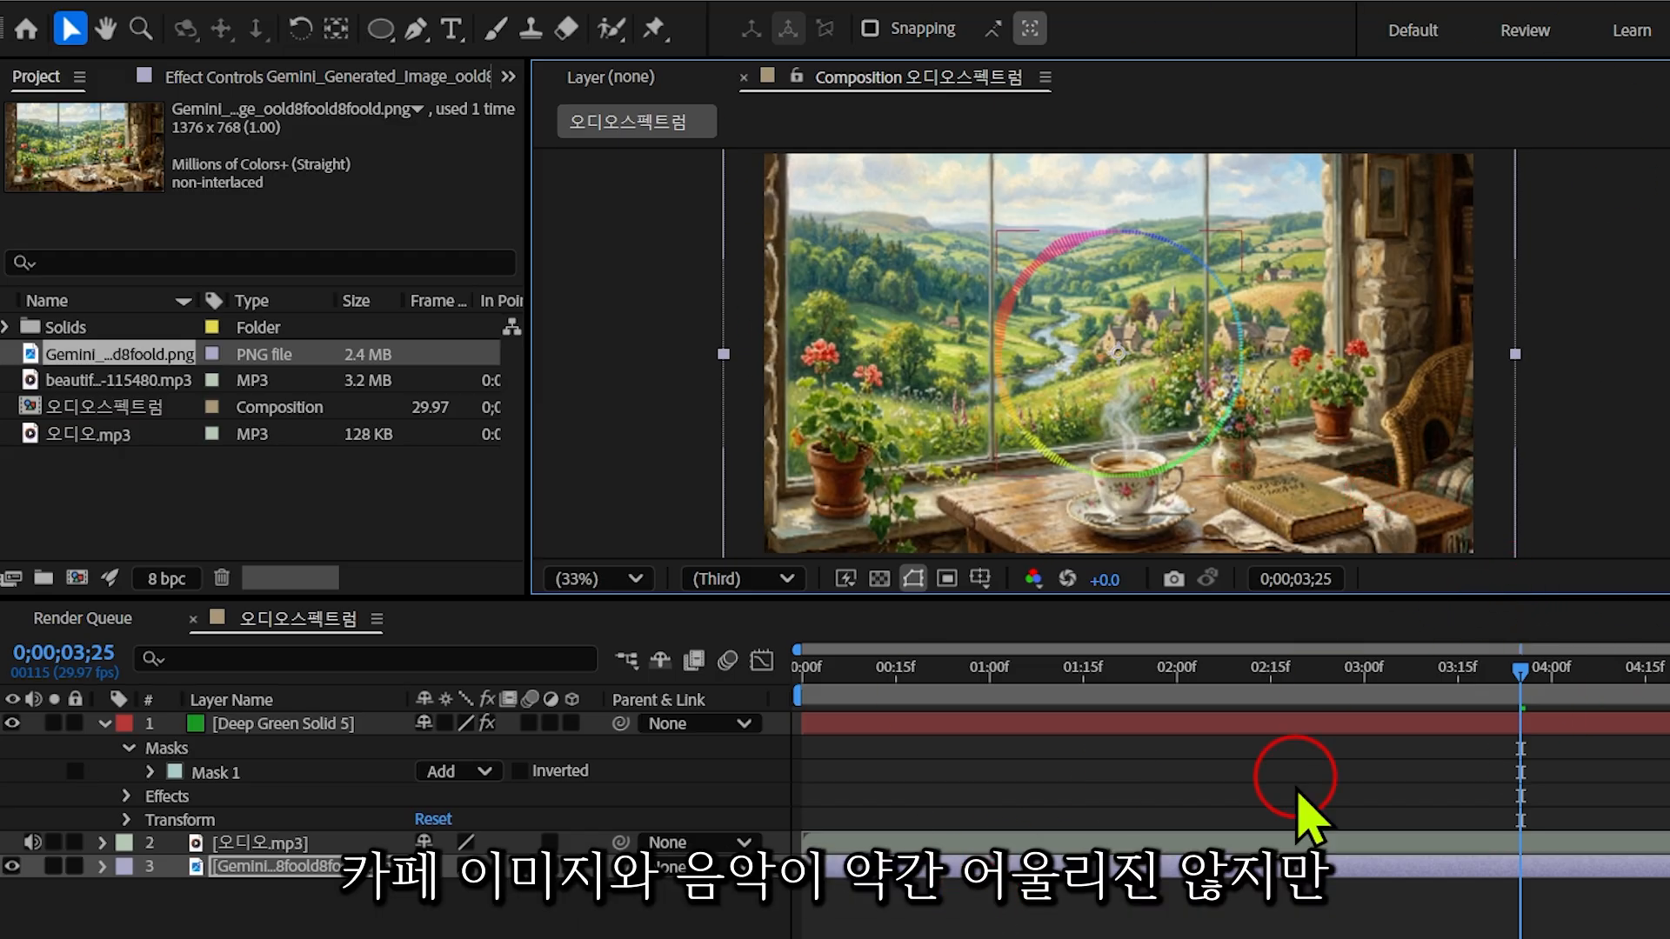
Step: Preview the circular spectrum over the background image from the start and scrub to the frame at 0;00;01;05
{"action": "left_click", "coordinate": [804, 668]}
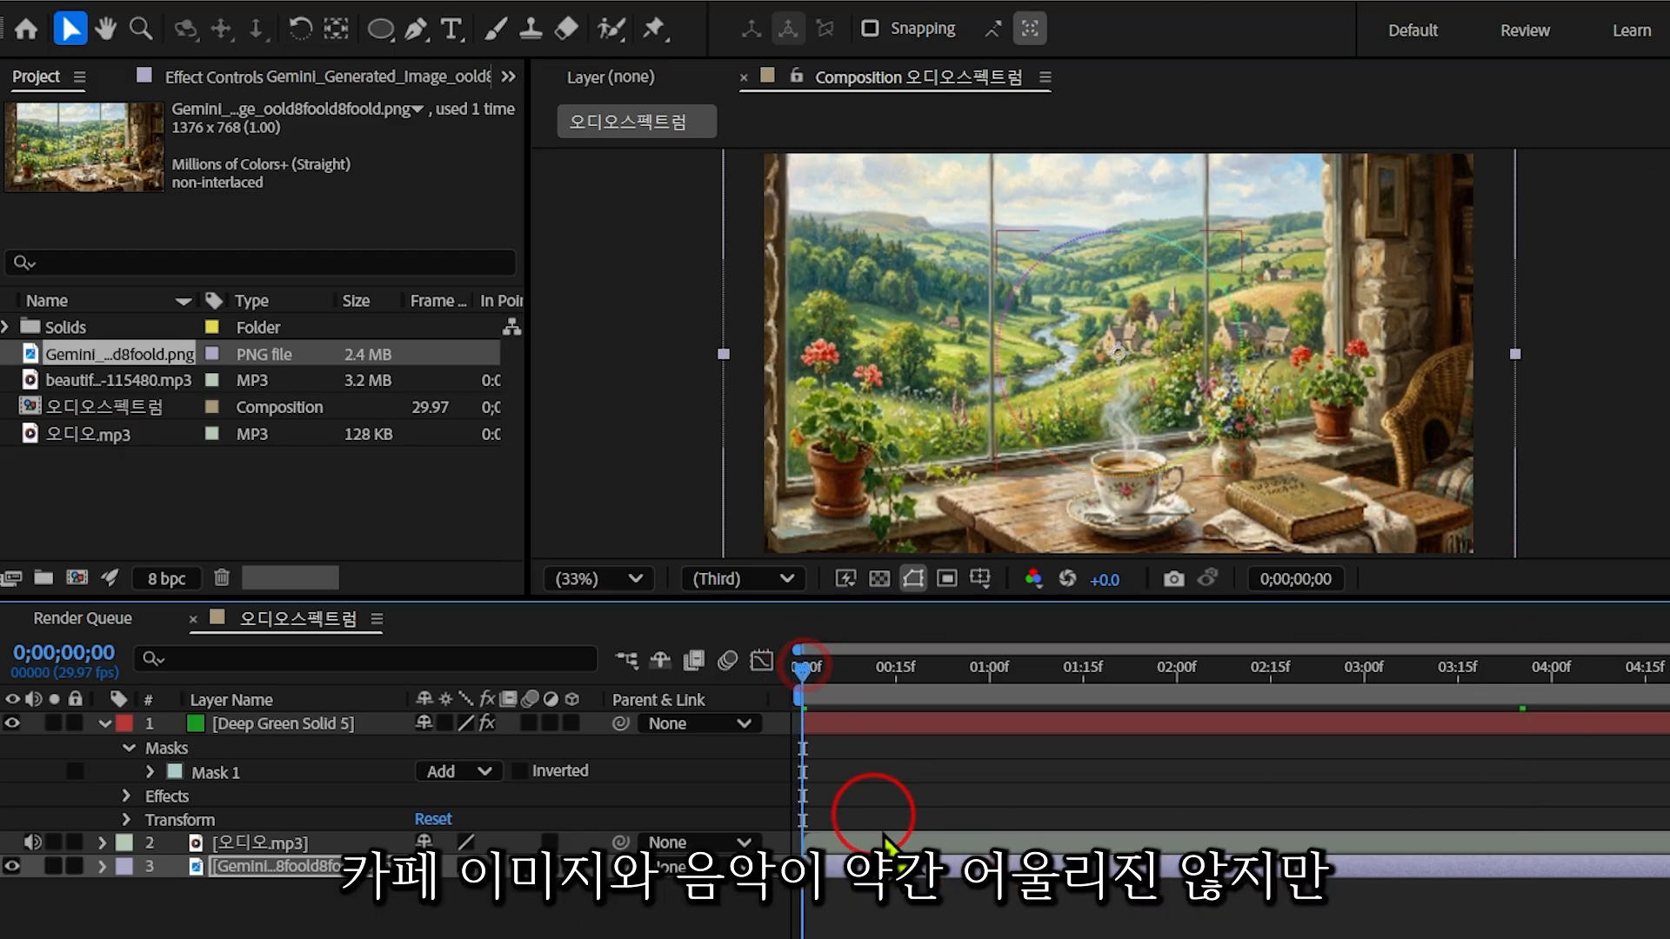
{"action": "key", "text": "space"}
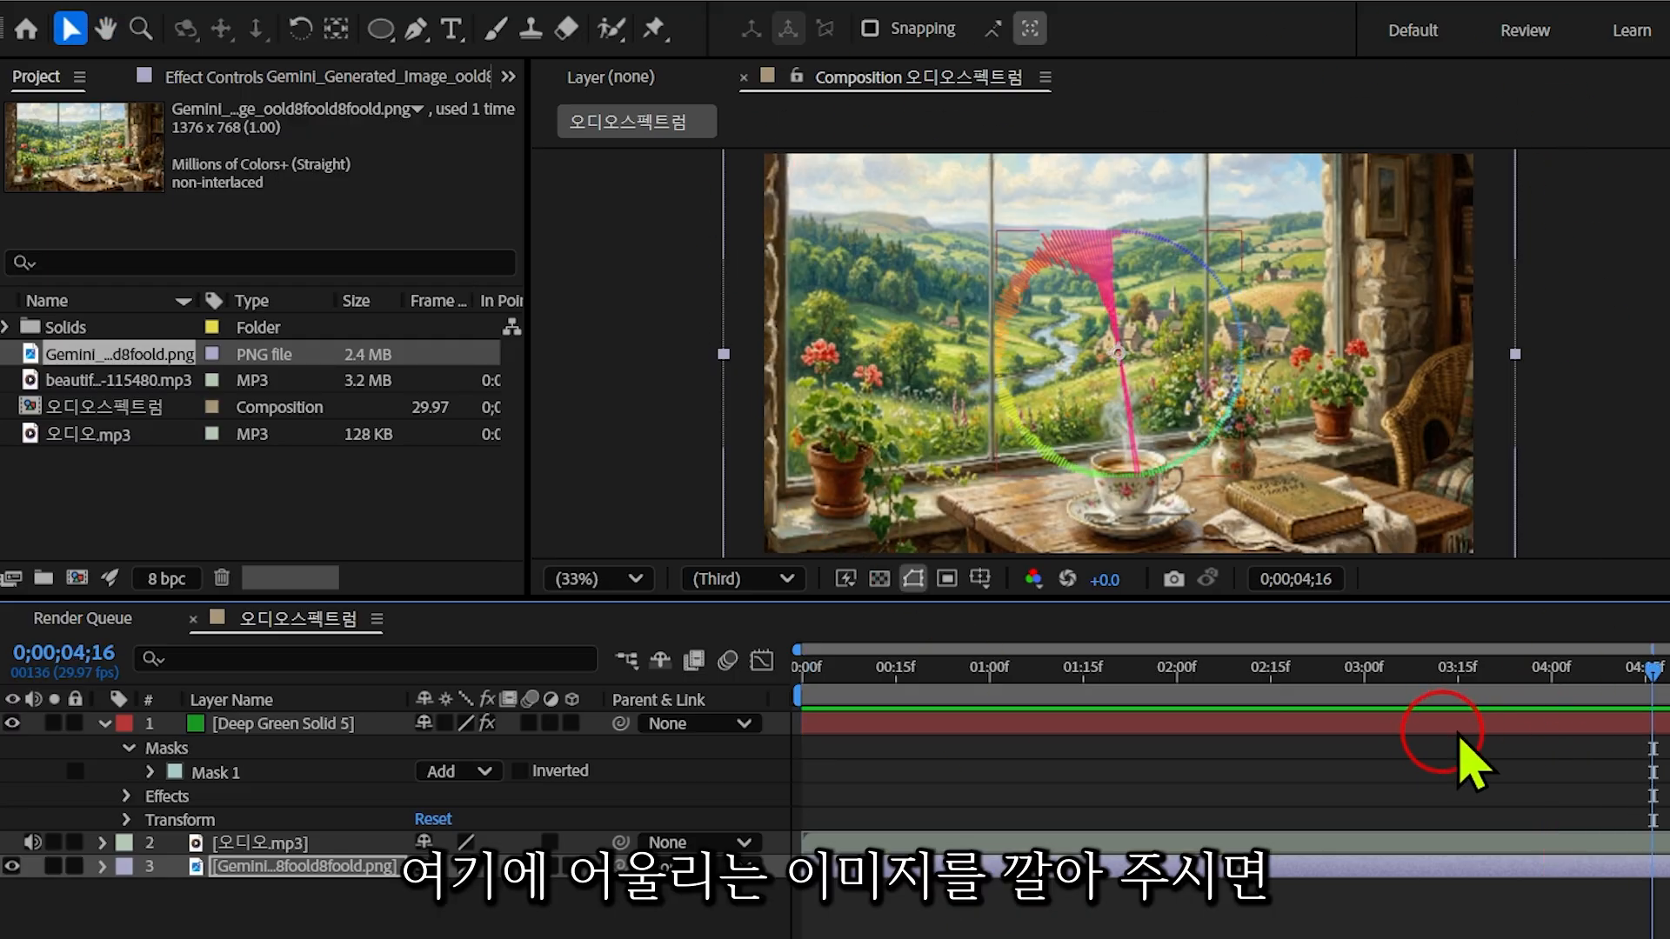
{"action": "left_click", "coordinate": [1092, 668]}
{"action": "left_click", "coordinate": [914, 670]}
{"action": "left_click_drag", "start_coordinate": [924, 684], "coordinate": [1023, 687]}
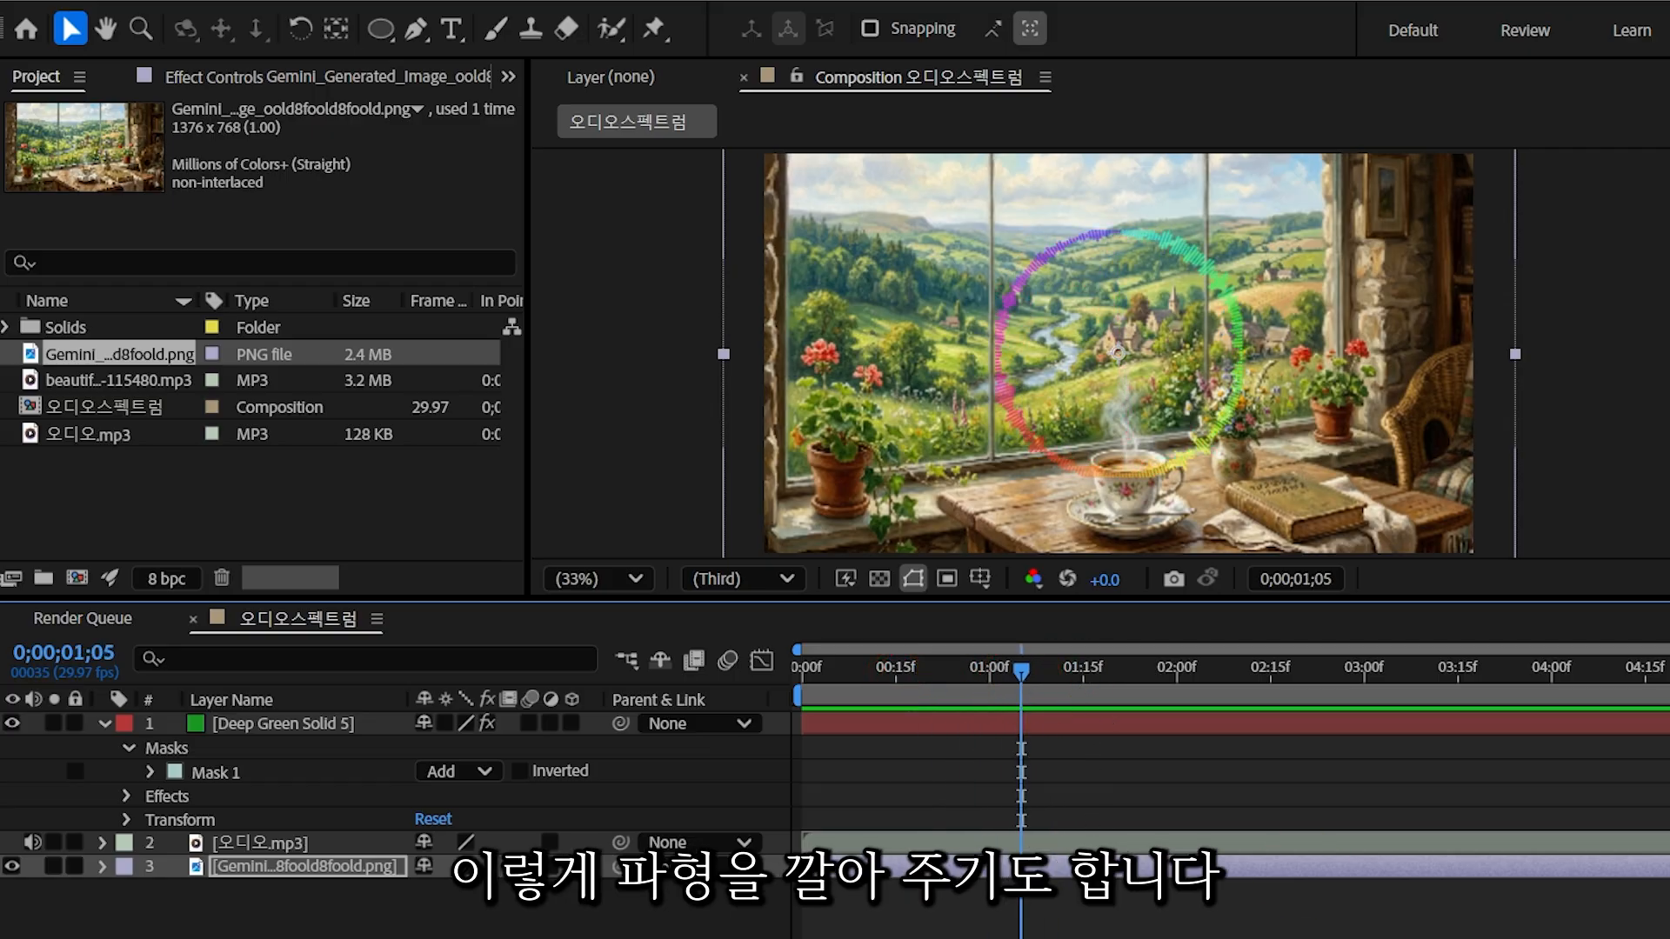
Step: Set the Audio Spectrum's Path on the Deep Green Solid 5 layer to None and preview the spectrum from 0;00;01;05
{"action": "left_click", "coordinate": [282, 723]}
{"action": "left_click", "coordinate": [48, 76]}
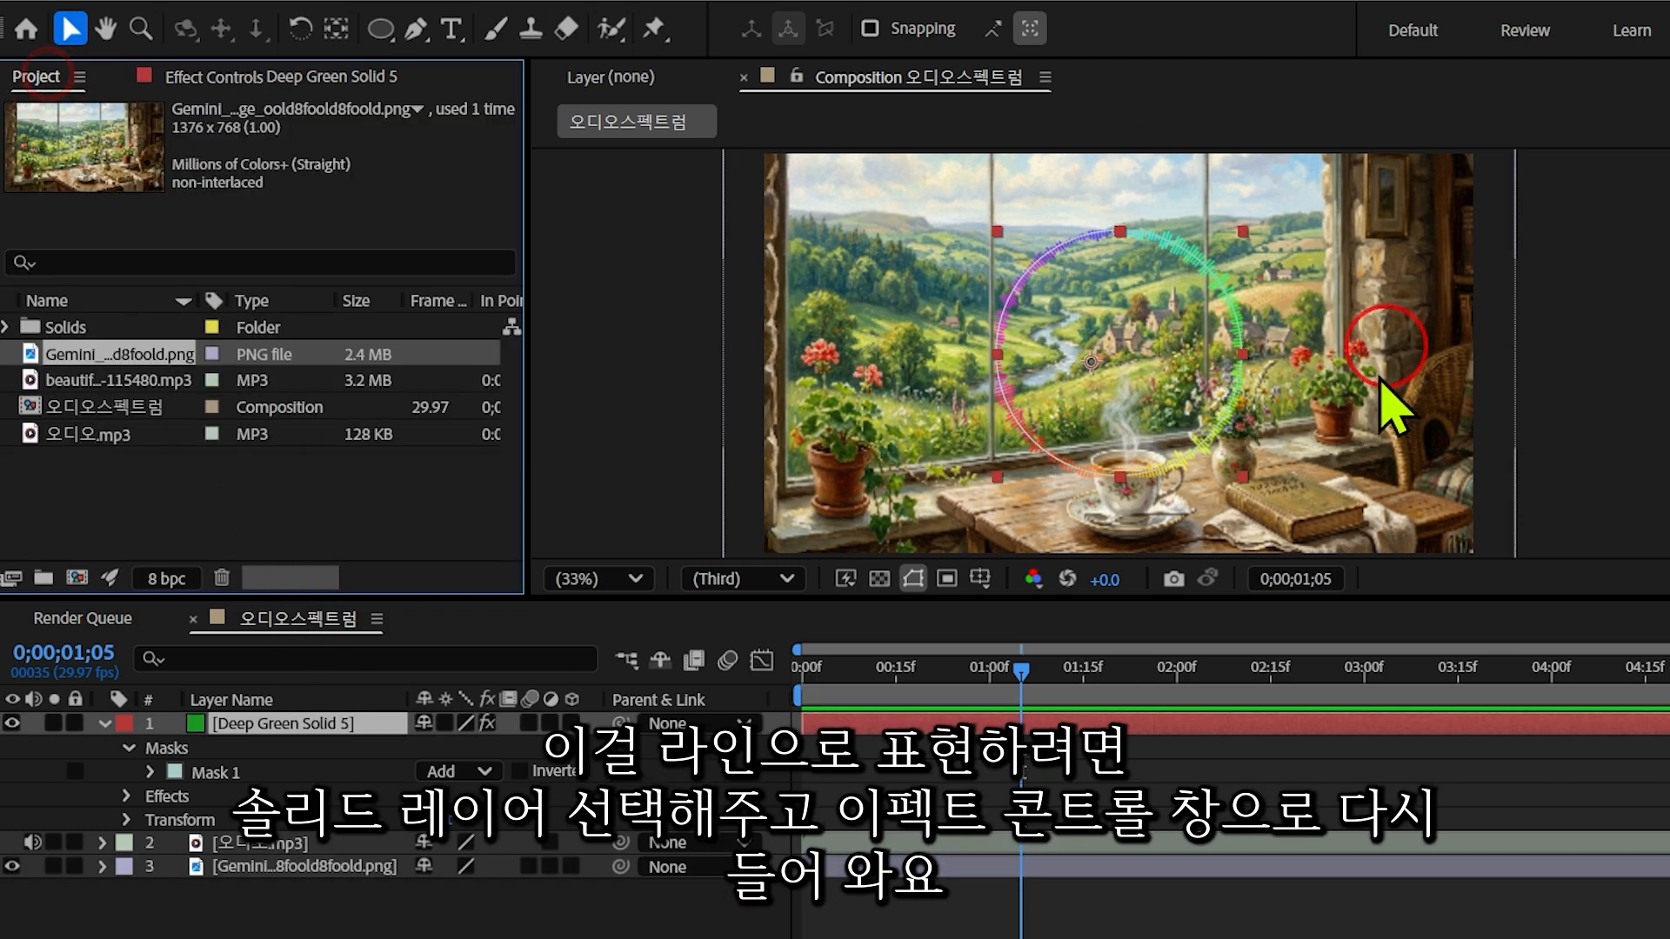
{"action": "left_click", "coordinate": [213, 724]}
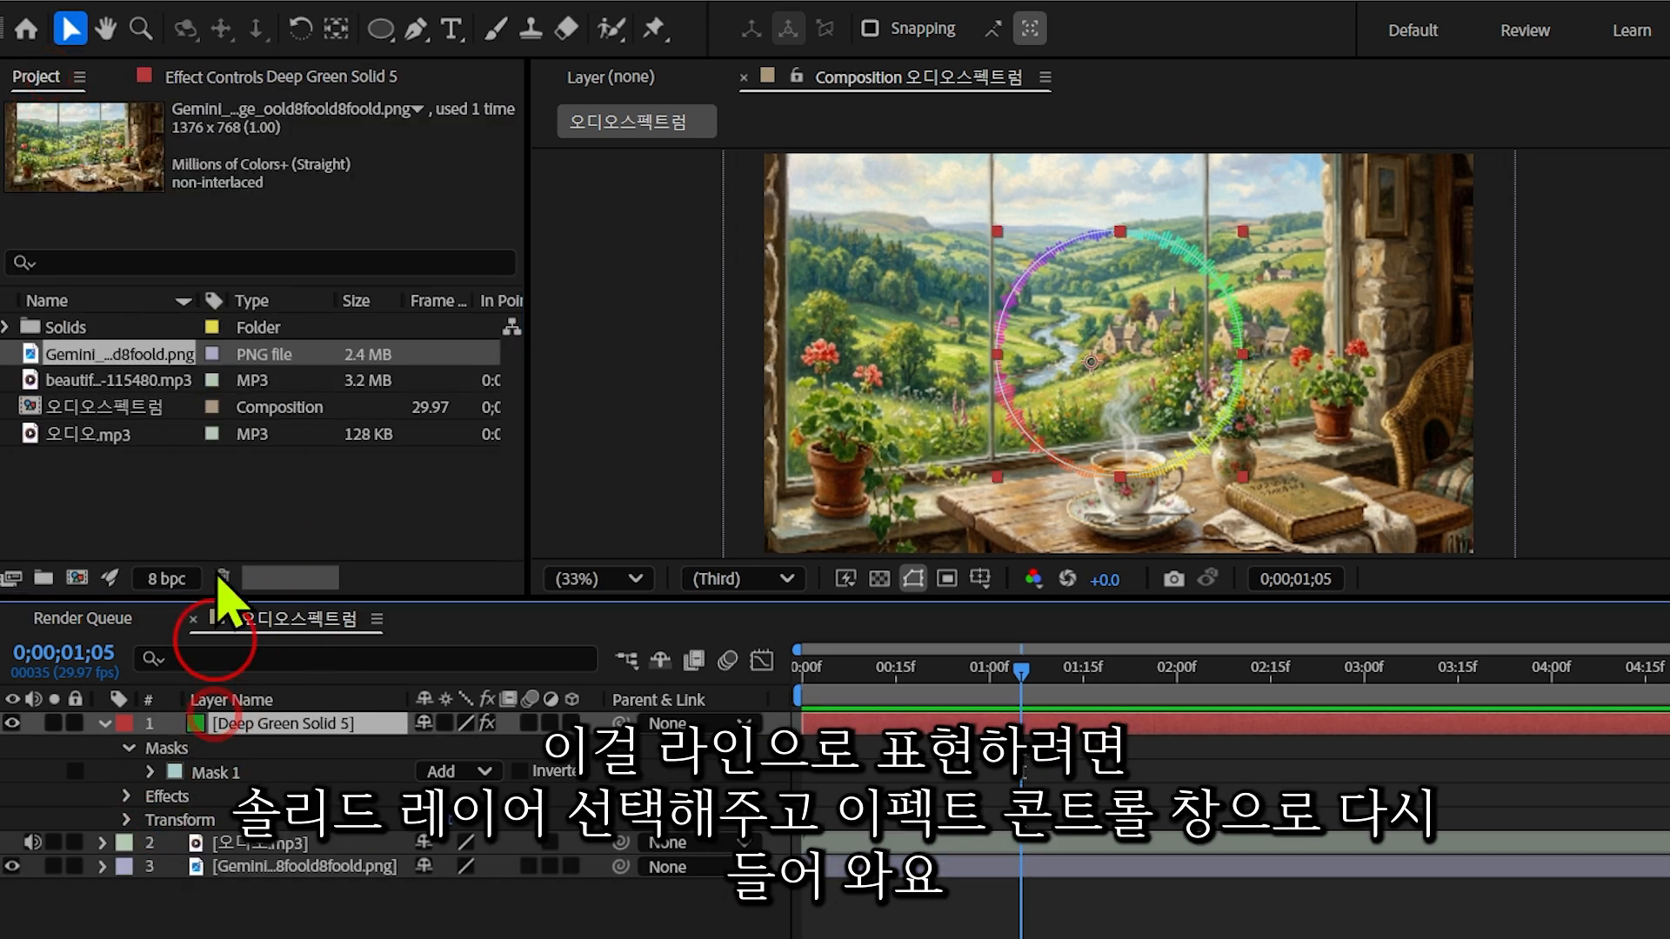
{"action": "left_click", "coordinate": [206, 78]}
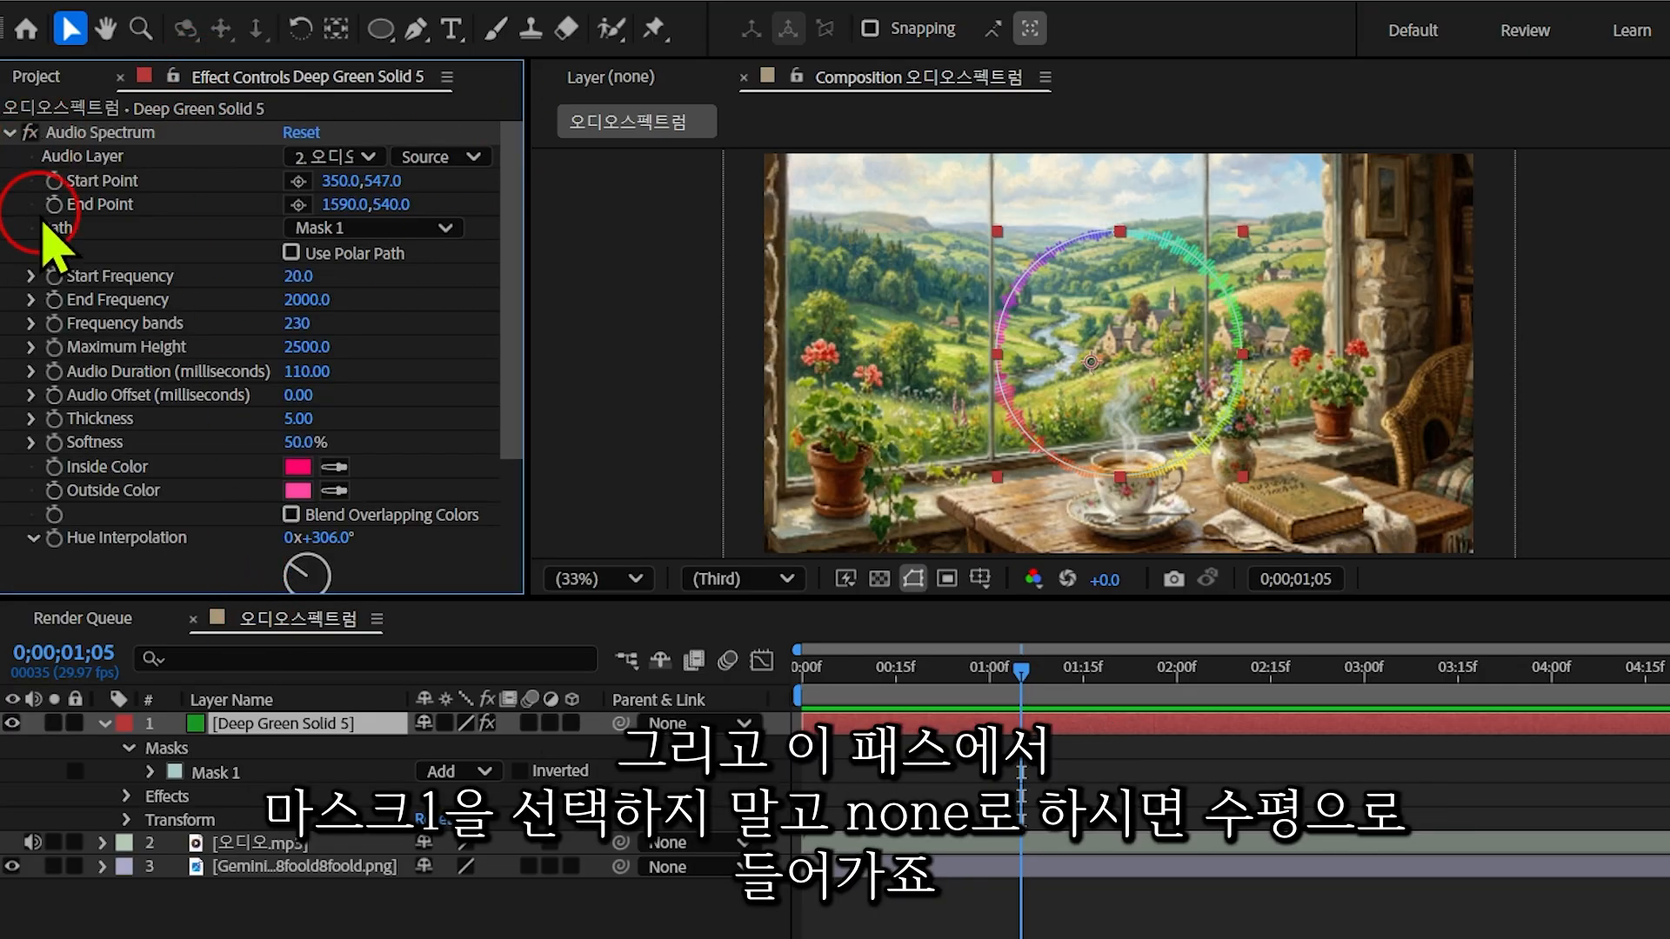
{"action": "left_click", "coordinate": [445, 228]}
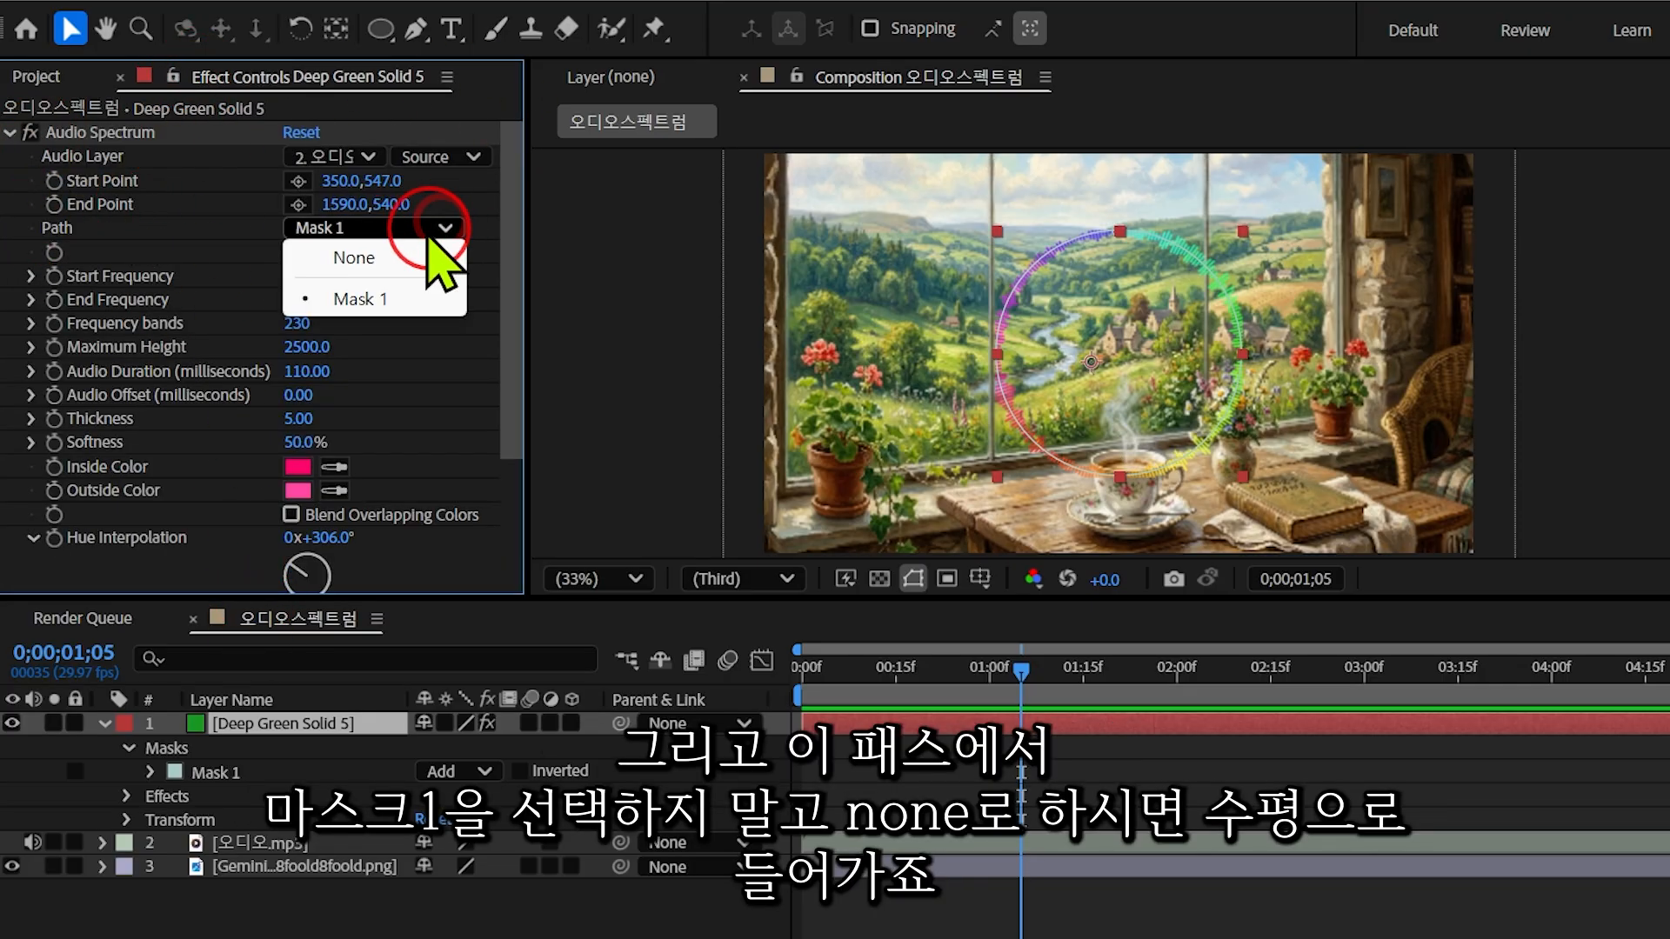
{"action": "left_click", "coordinate": [350, 258]}
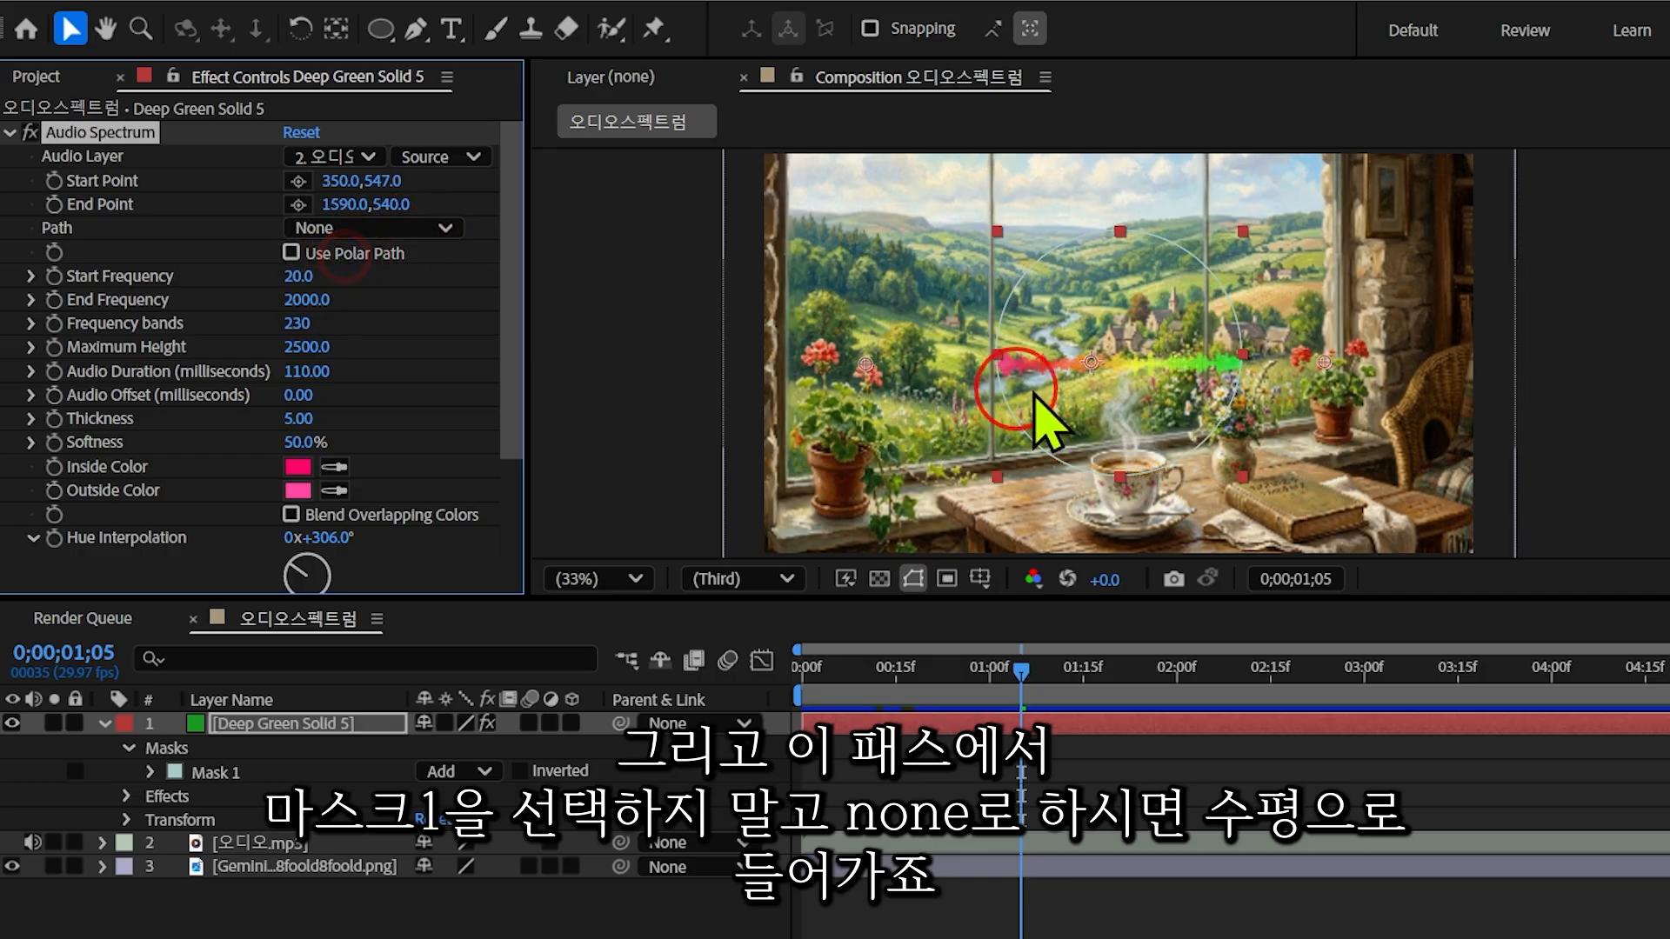
{"action": "key", "text": "space"}
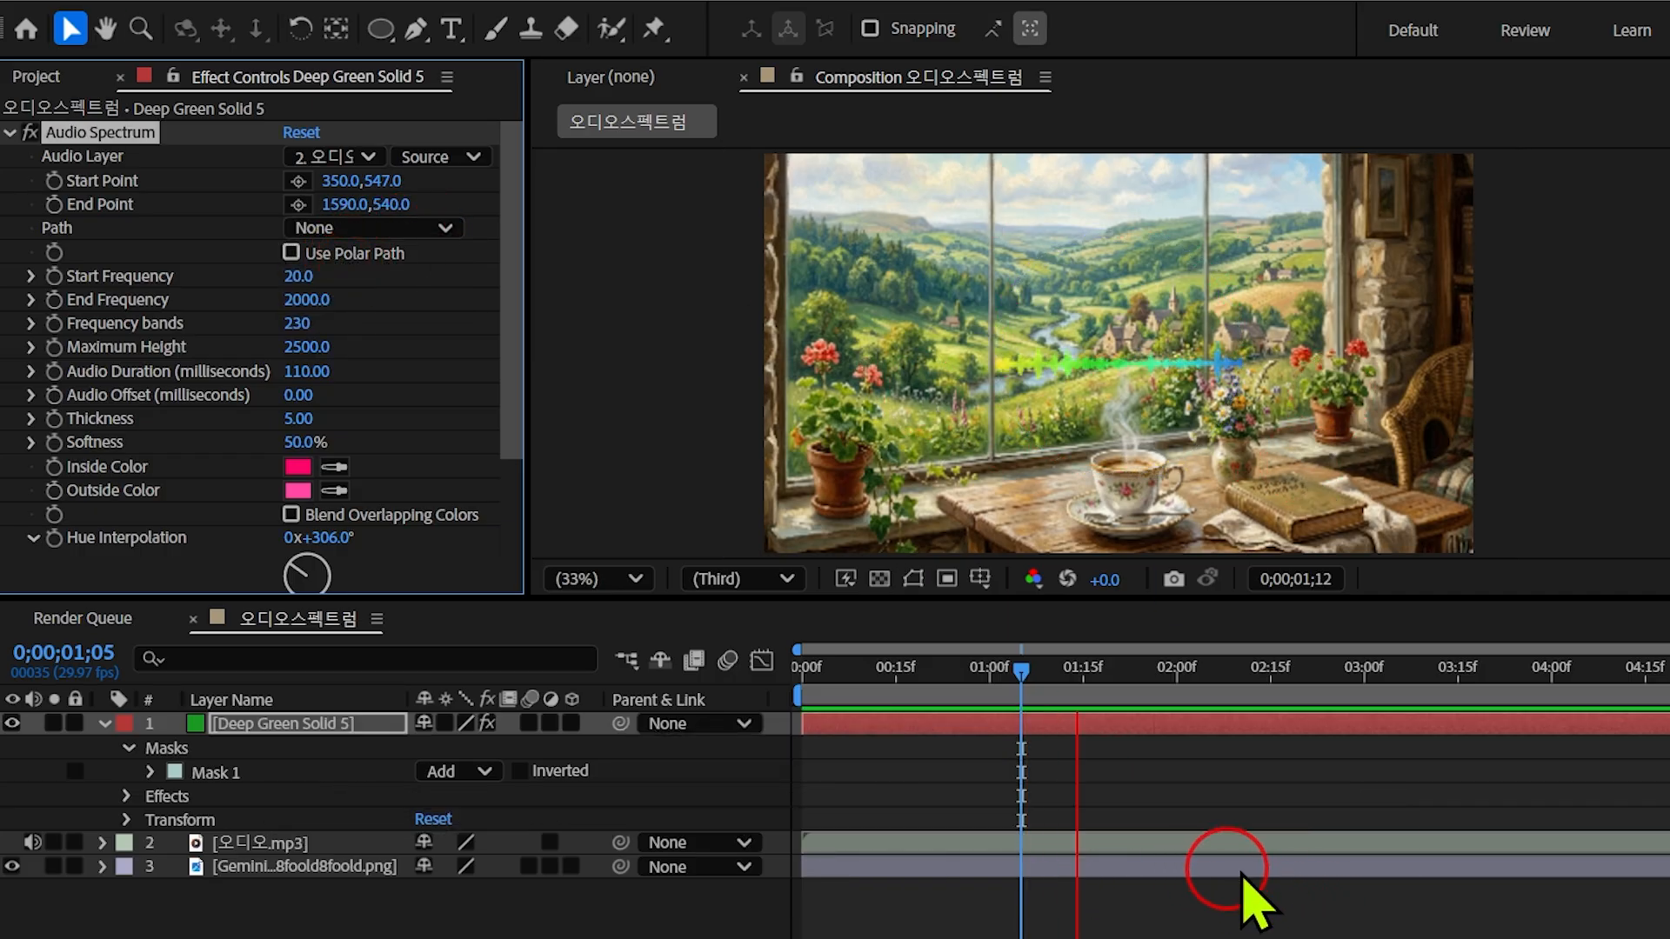